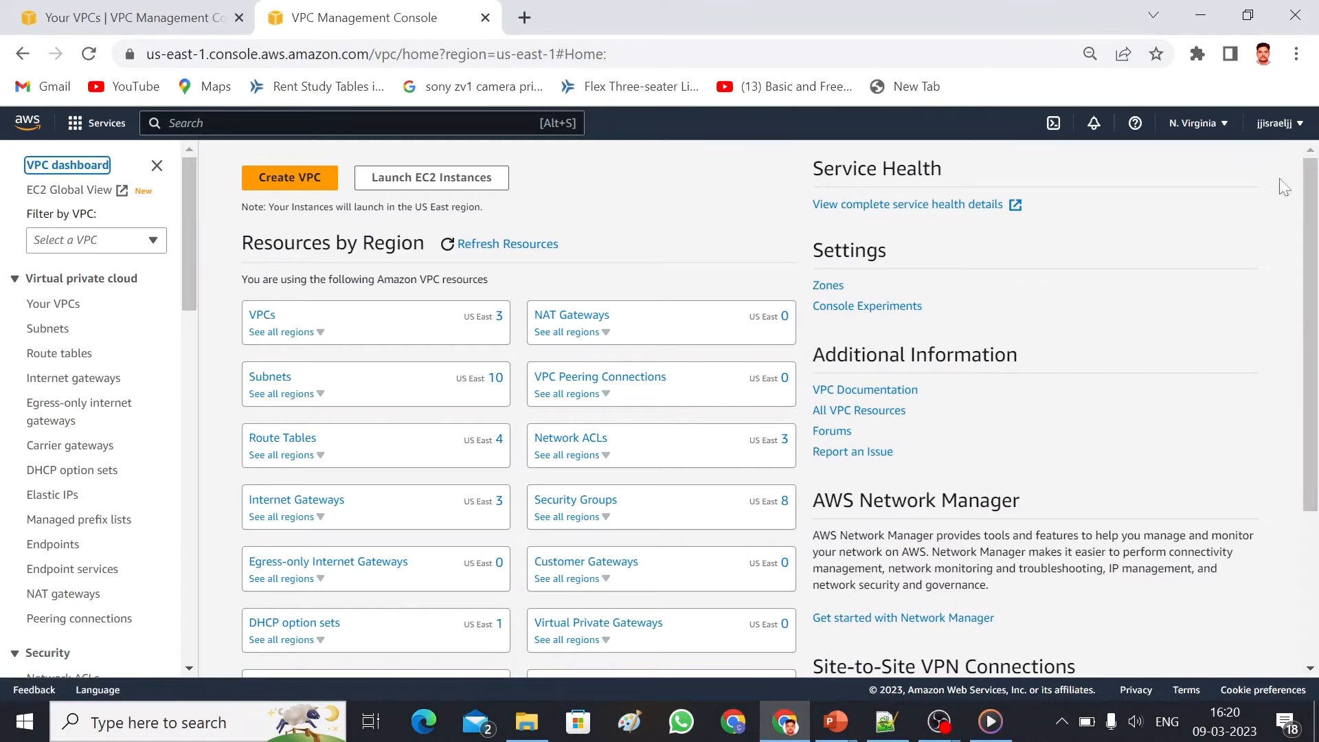
# - Search the services for vpc, open the VPC service and list the account's VPCs in the N. Virginia region
pyautogui.click(1206, 132)
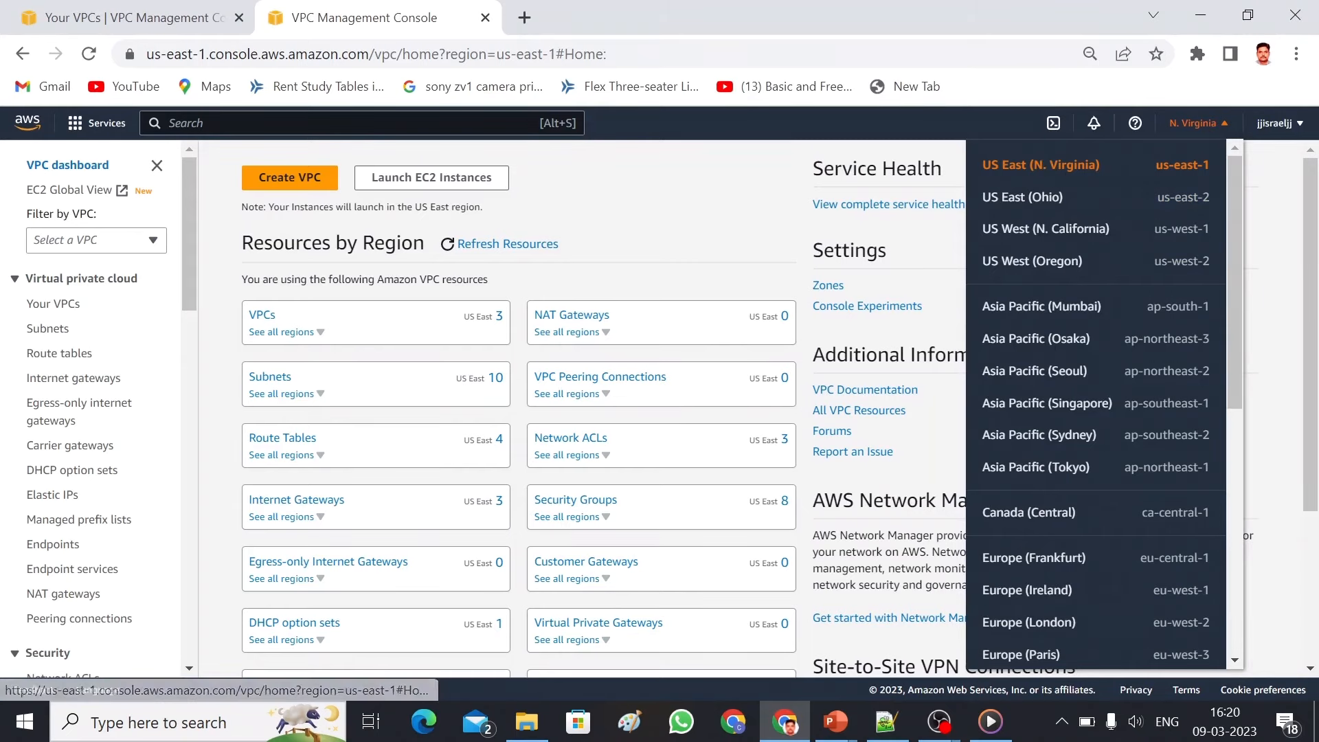
pyautogui.hotkey('alt', 's')
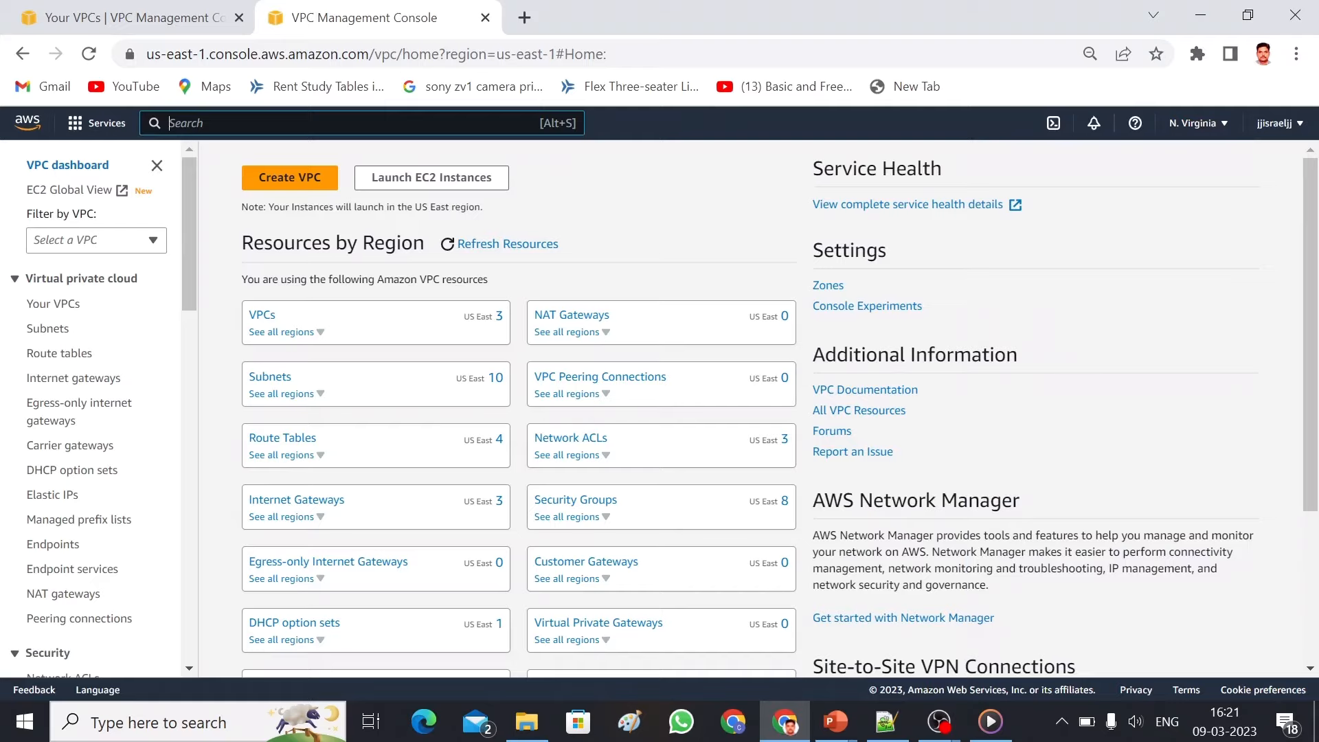
pyautogui.write('vpc')
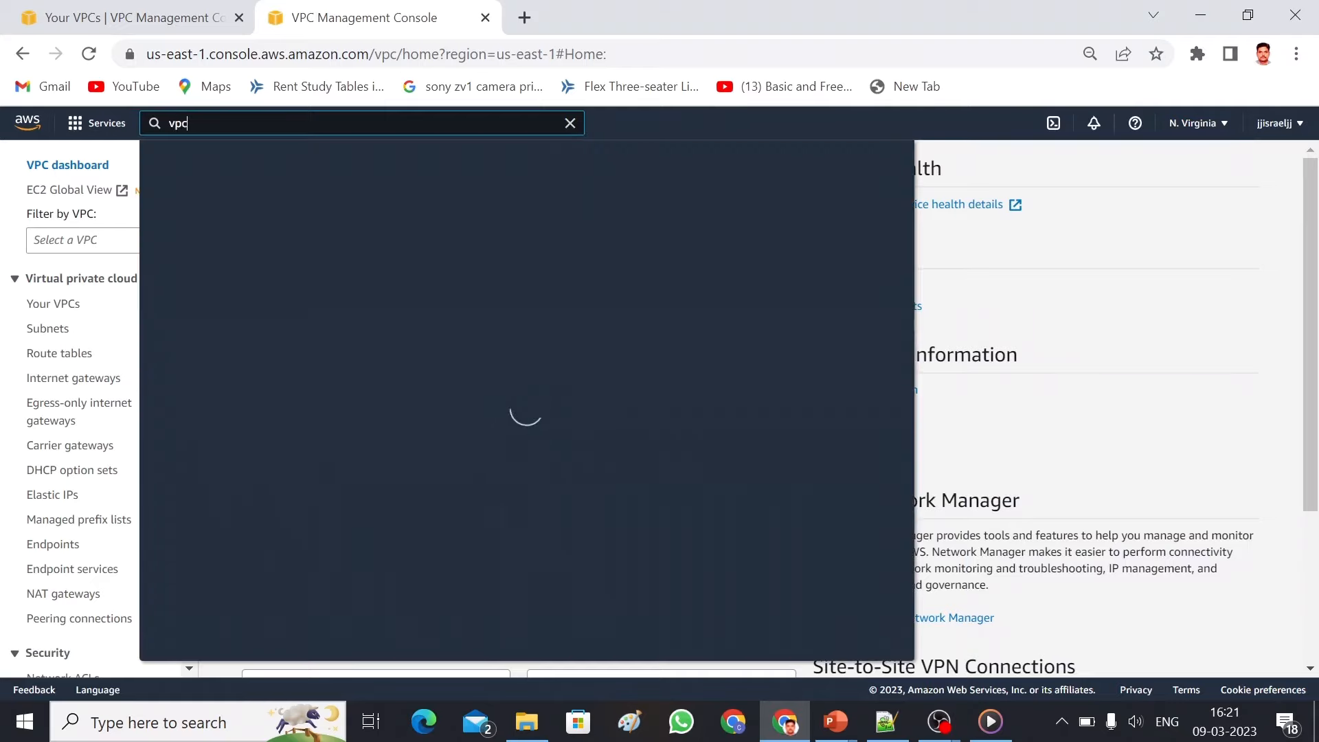
pyautogui.moveTo(377, 237)
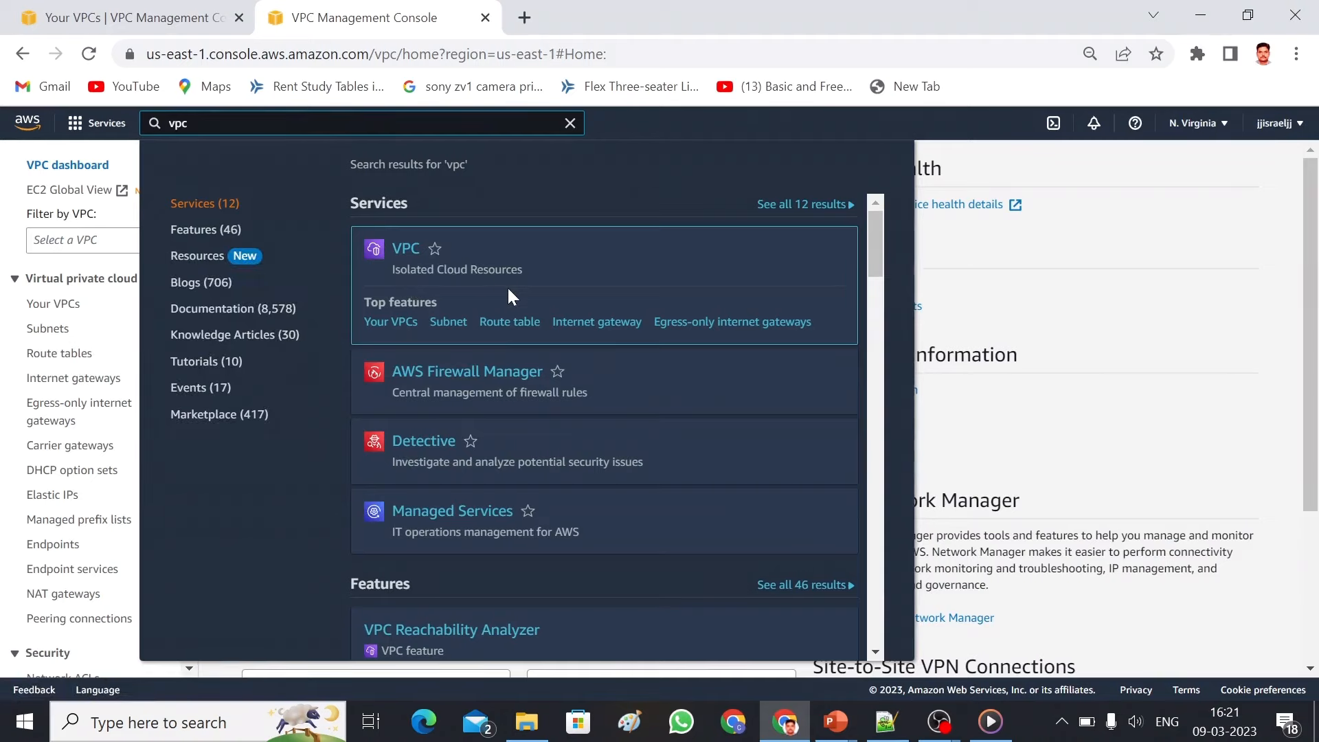
pyautogui.click(410, 251)
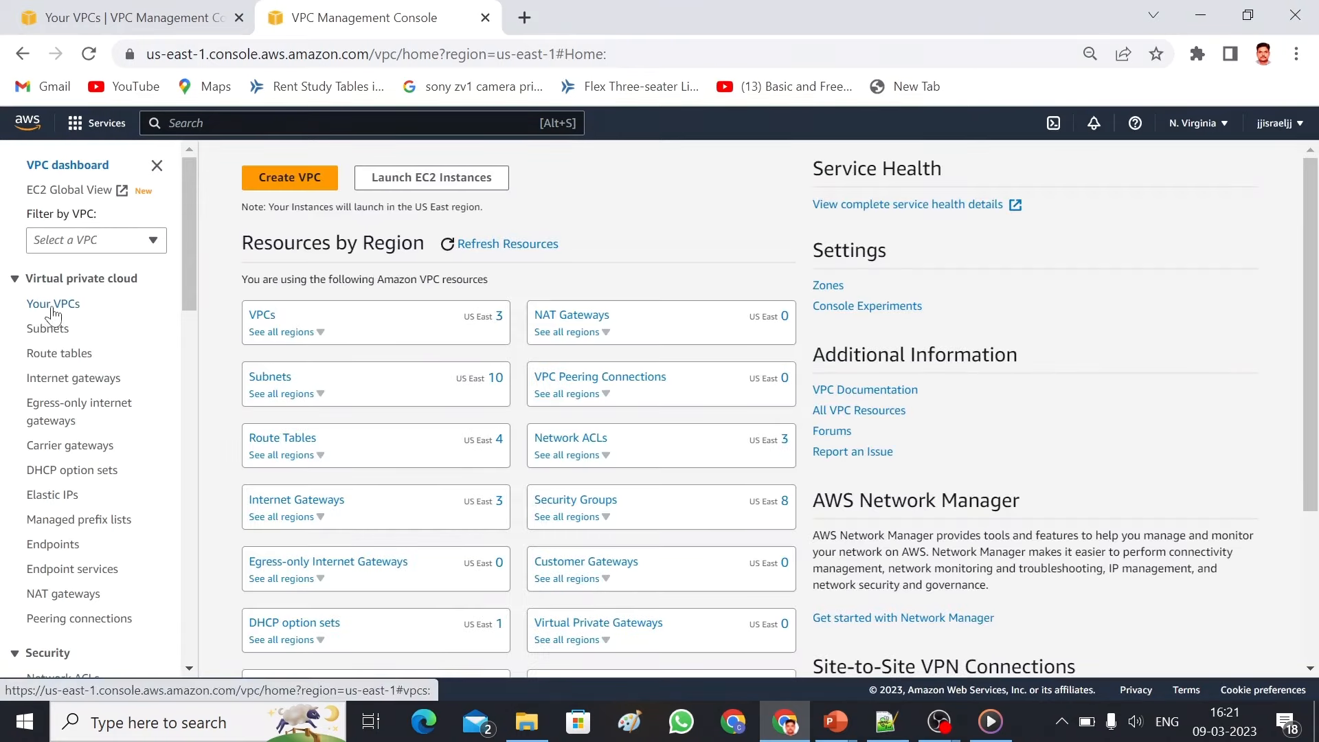
pyautogui.click(53, 309)
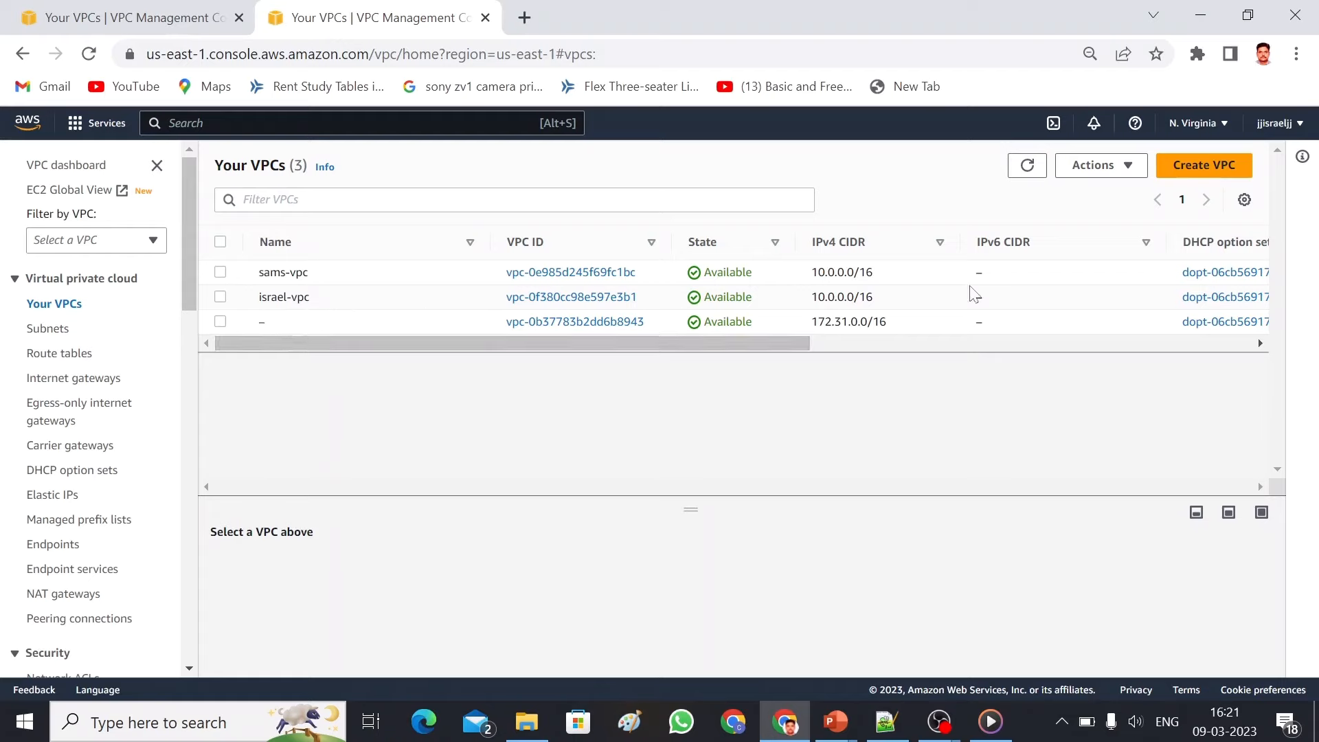
# - Start a new VPC with the name tag veera-vpc and the IPv4 CIDR 10.0.0.0/16
pyautogui.click(1200, 178)
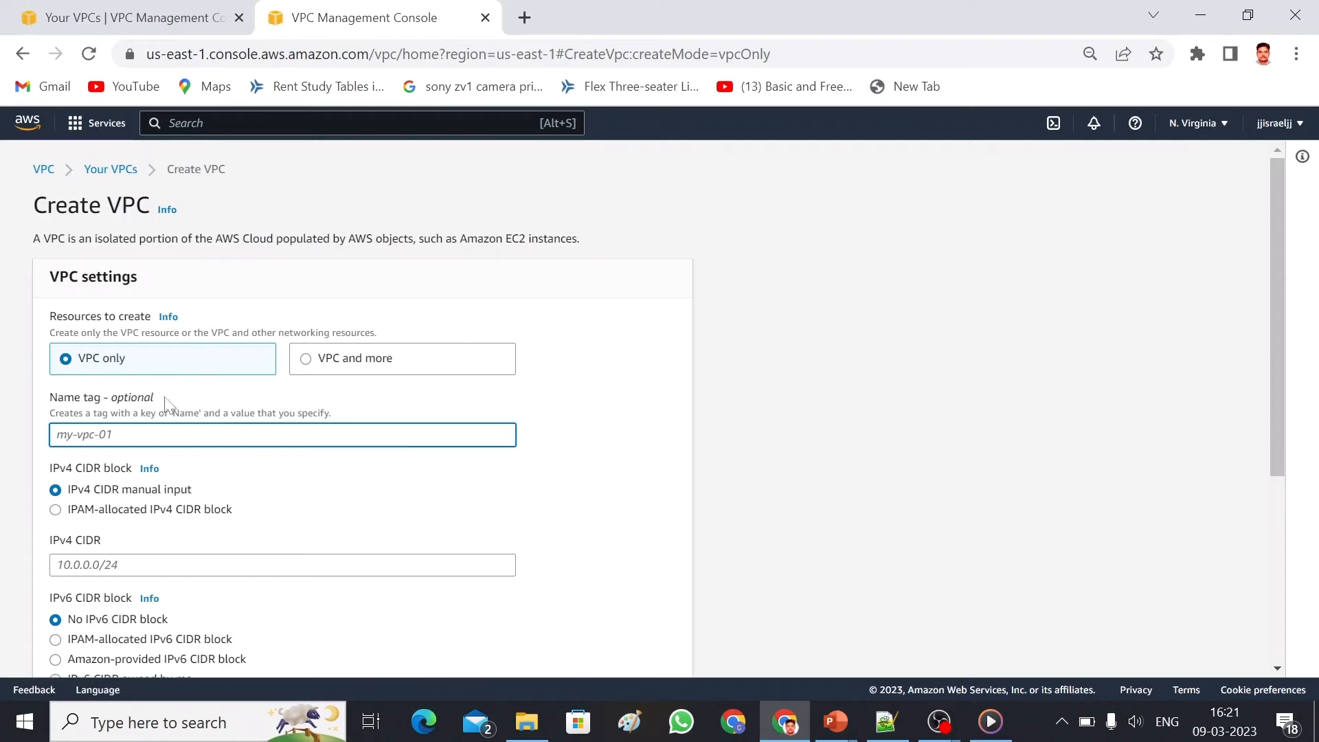
pyautogui.write('veera-vpc')
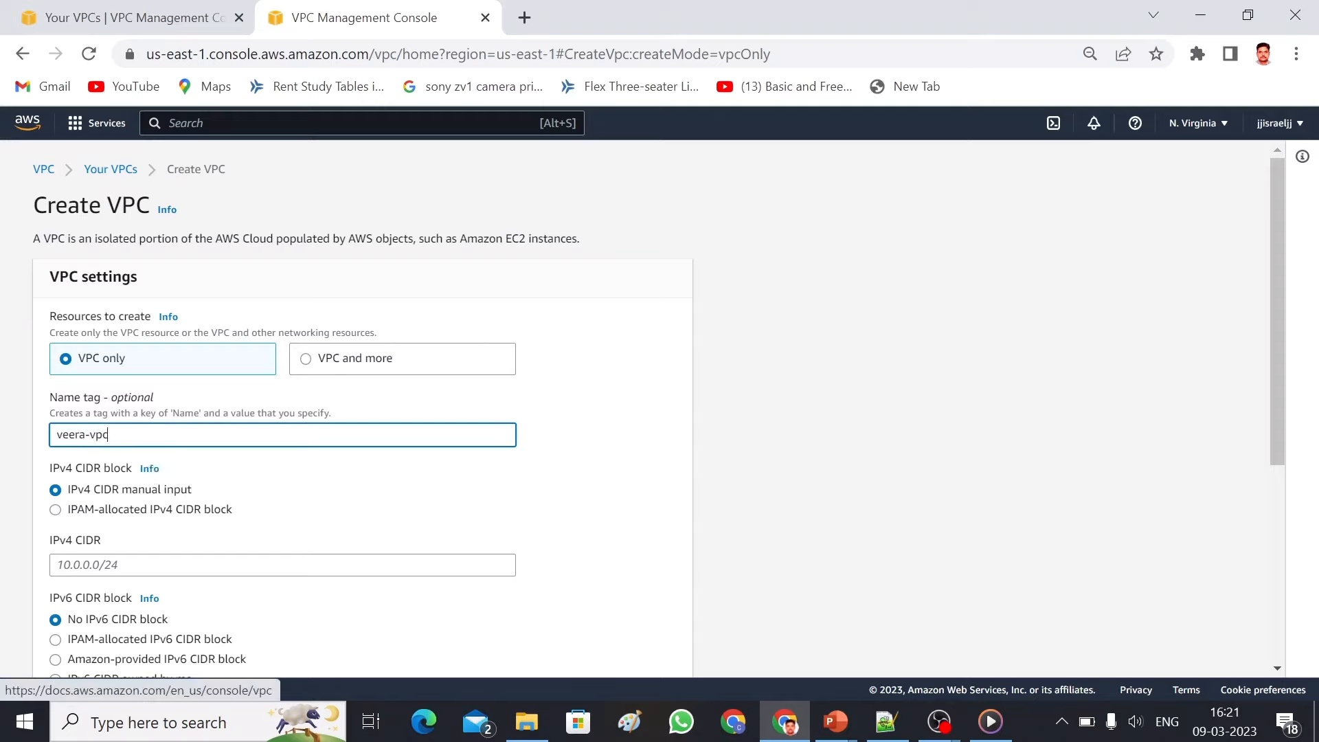
pyautogui.moveTo(86, 434); pyautogui.dragTo(57, 435)
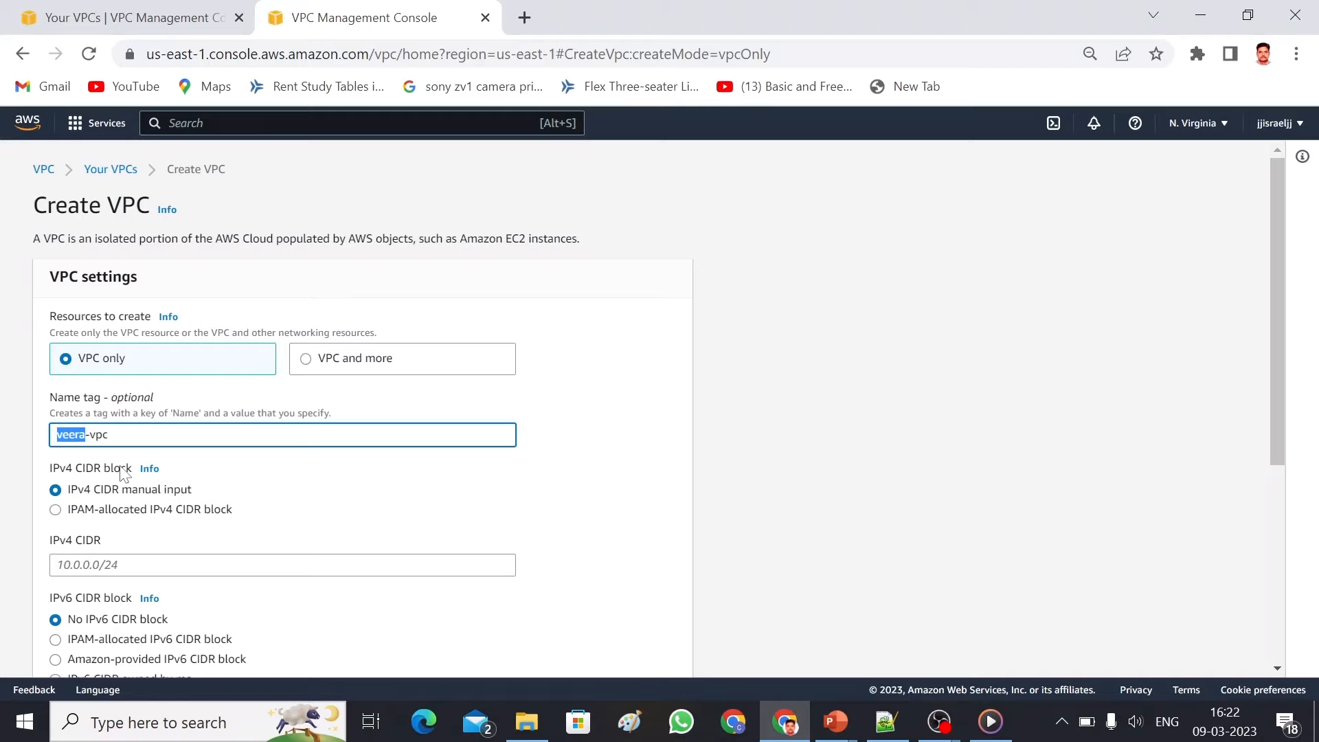
pyautogui.moveTo(1280, 310); pyautogui.dragTo(1281, 357)
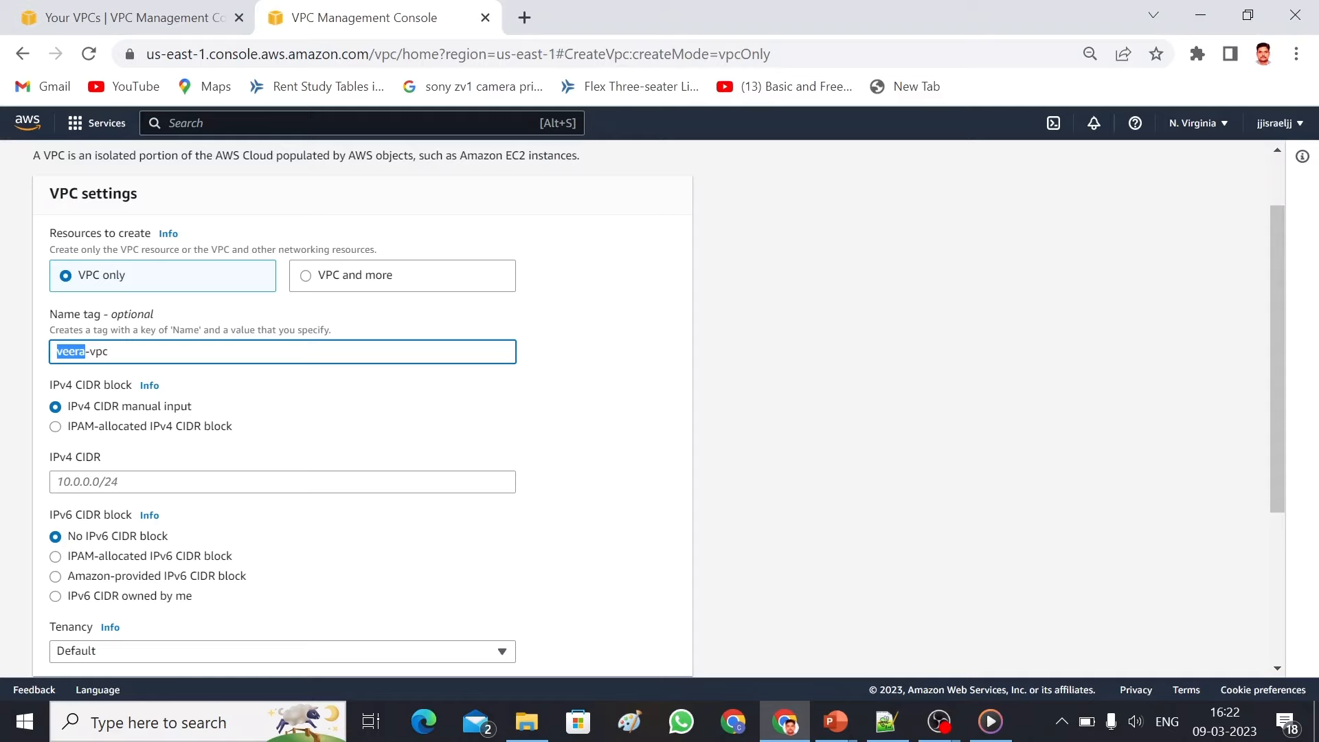
pyautogui.click(165, 482)
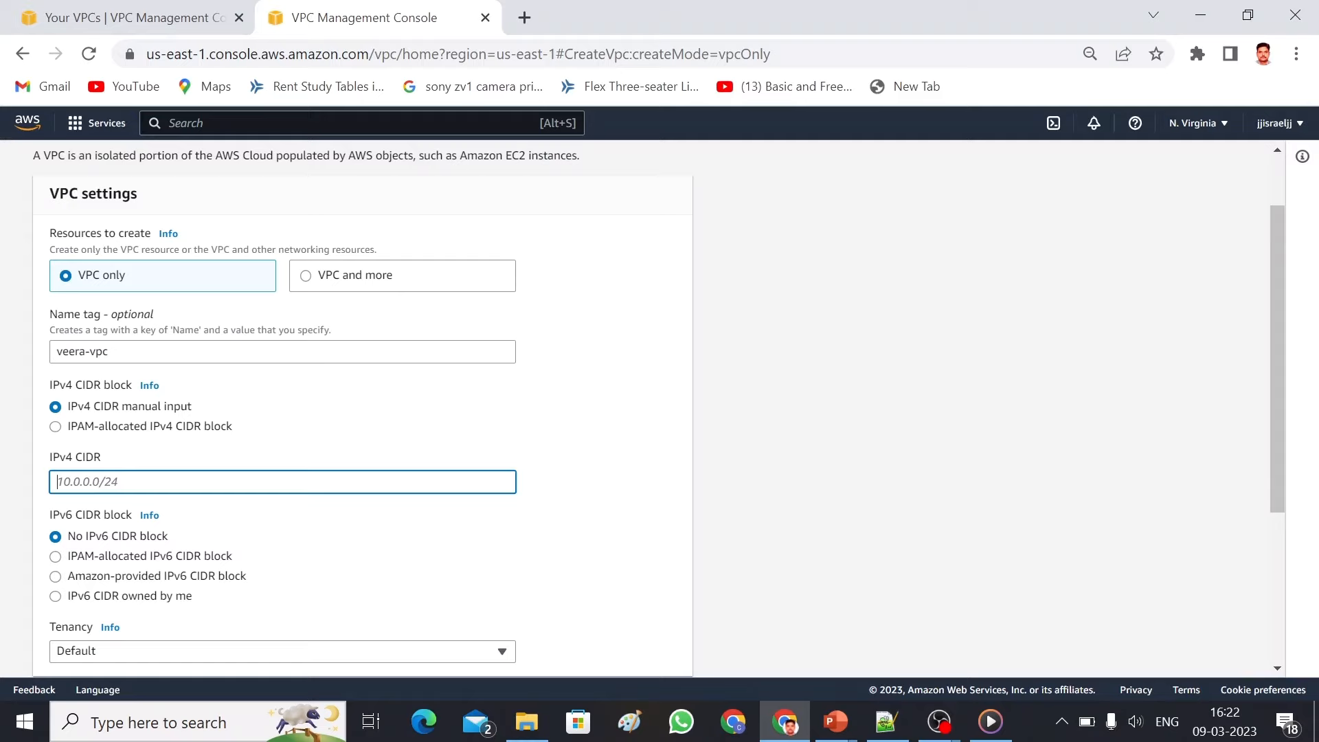
pyautogui.write('10.0.0.0/16')
# - Keep the tenancy at Default and create the VPC
pyautogui.moveTo(1268, 262); pyautogui.dragTo(1275, 443)
pyautogui.click(1176, 431)
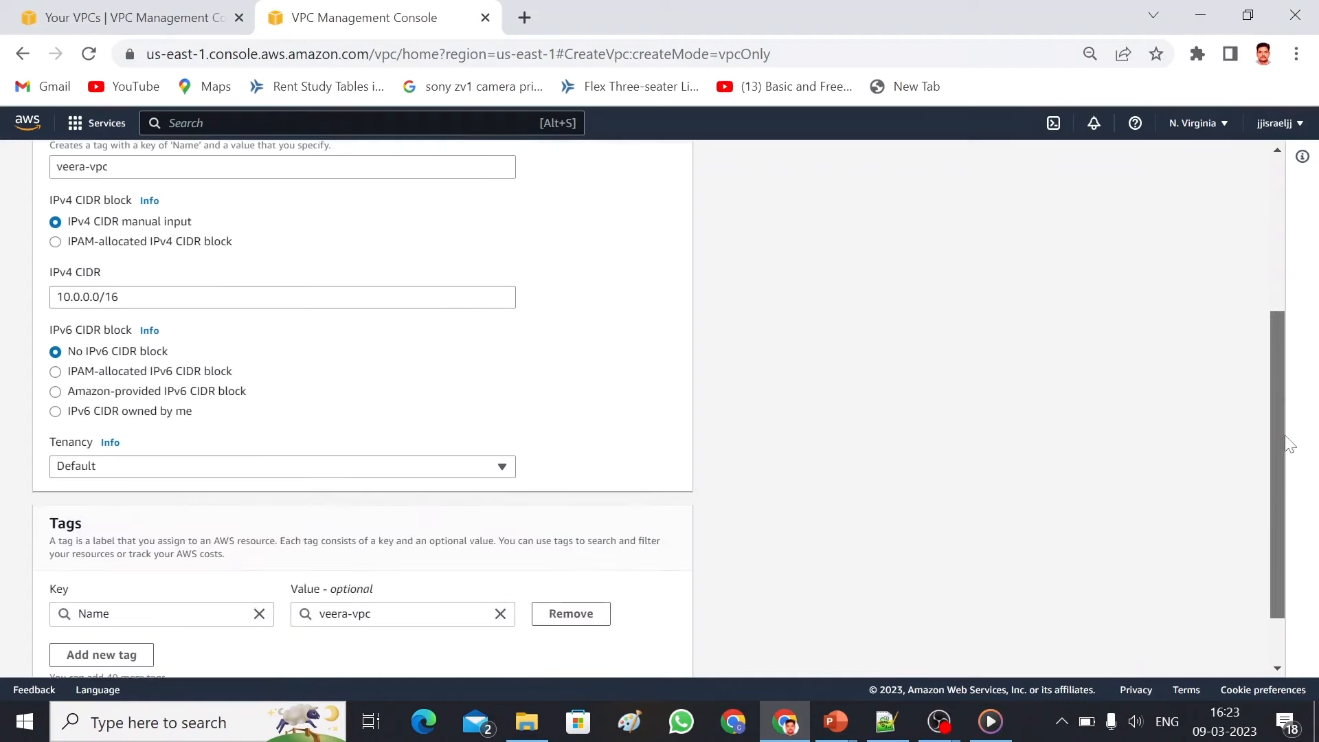
pyautogui.click(369, 464)
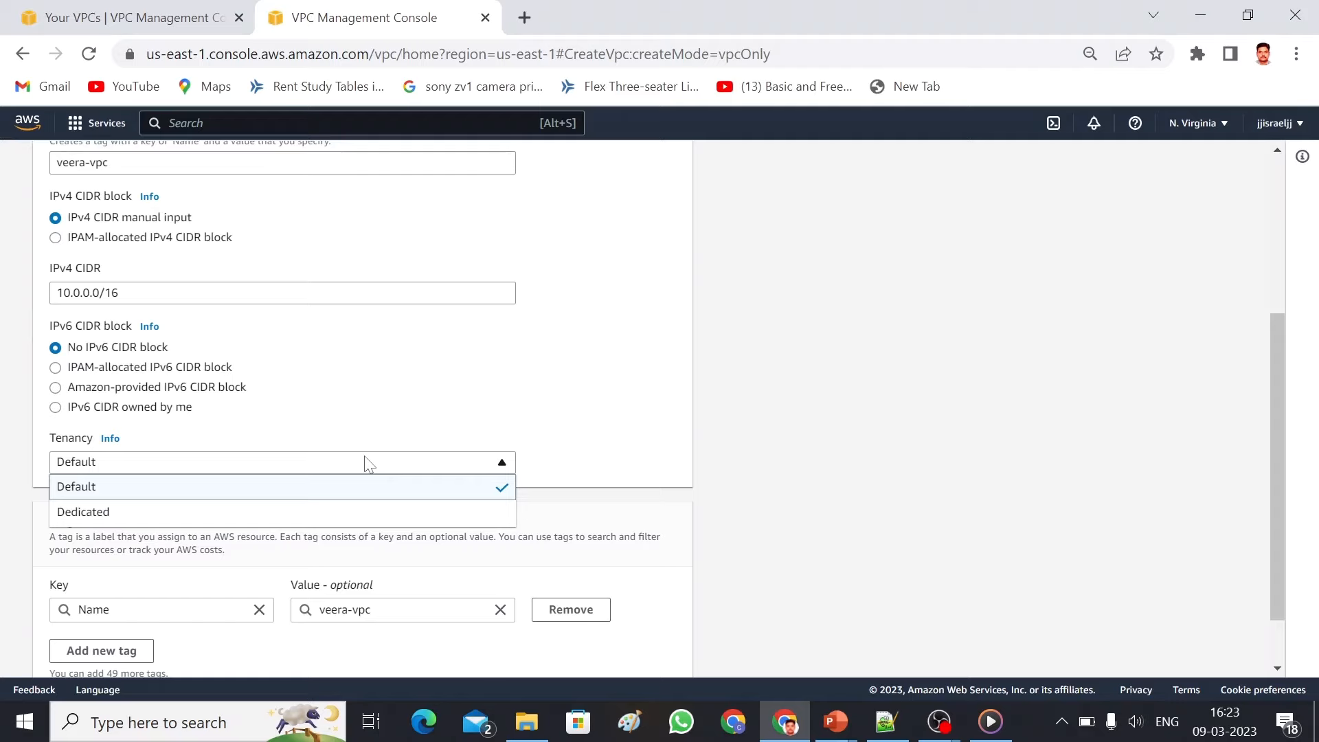
pyautogui.click(672, 448)
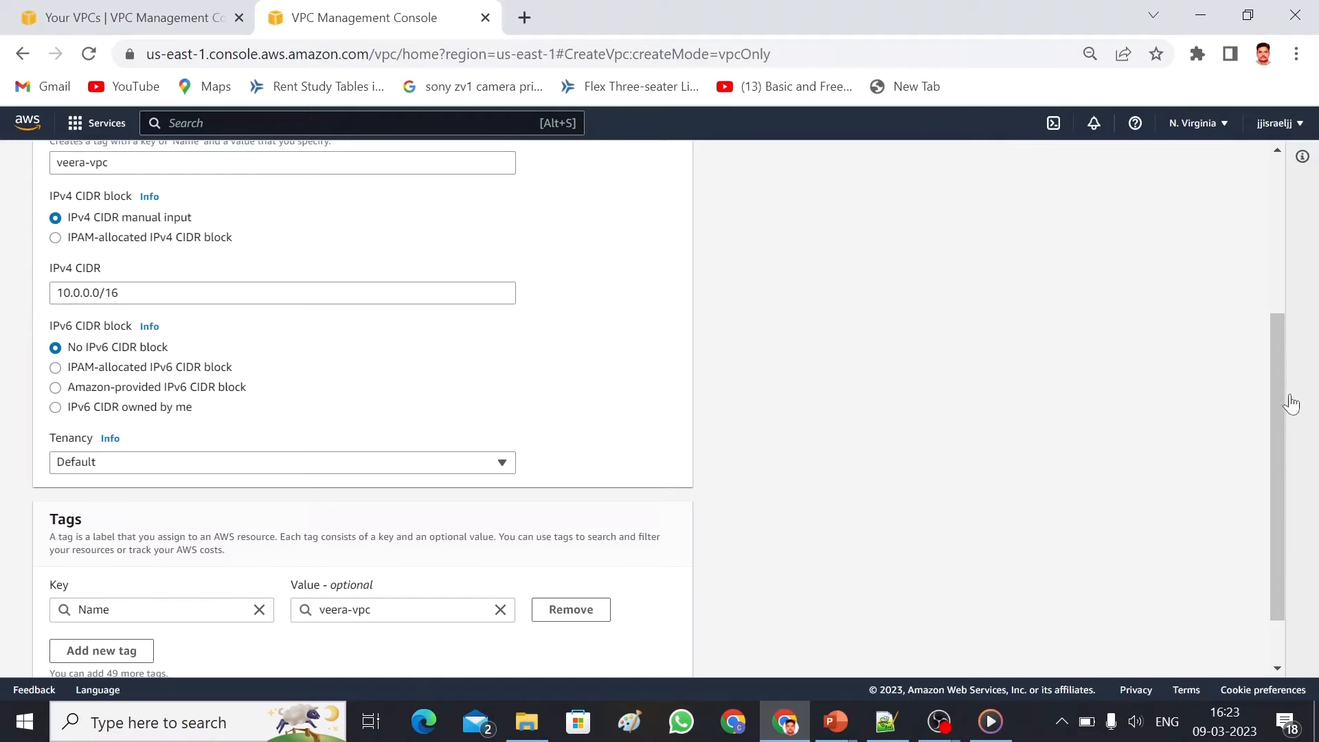
pyautogui.scroll(-2, 1281, 382)
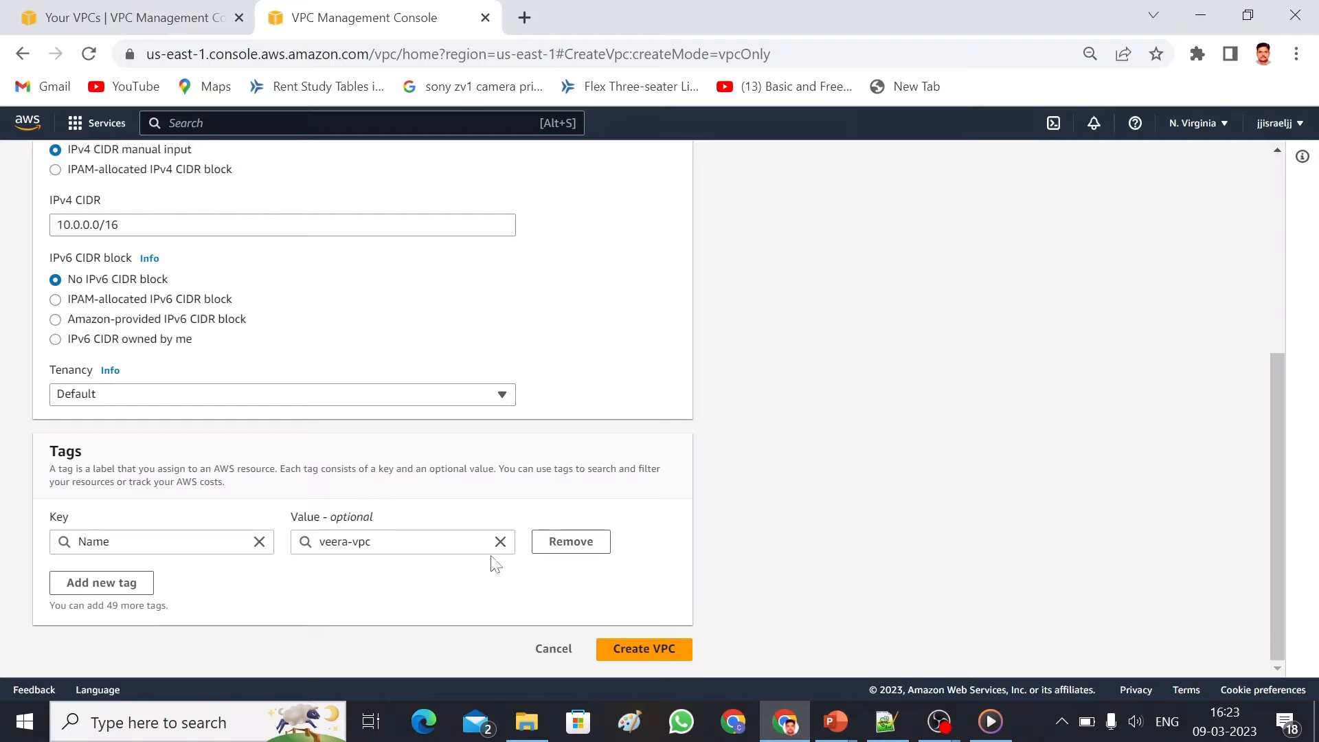
pyautogui.click(653, 656)
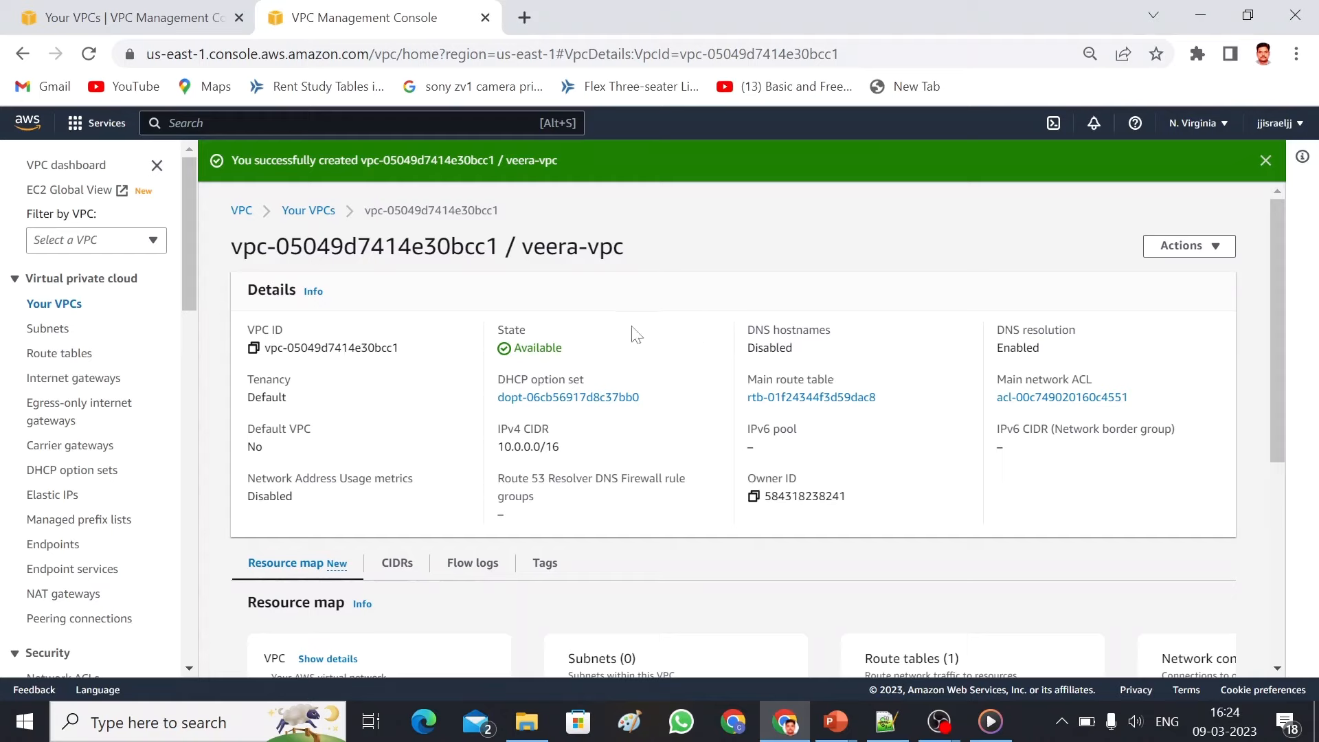
# - Enable DNS hostnames in the settings of veera-vpc and save the change
pyautogui.click(1214, 247)
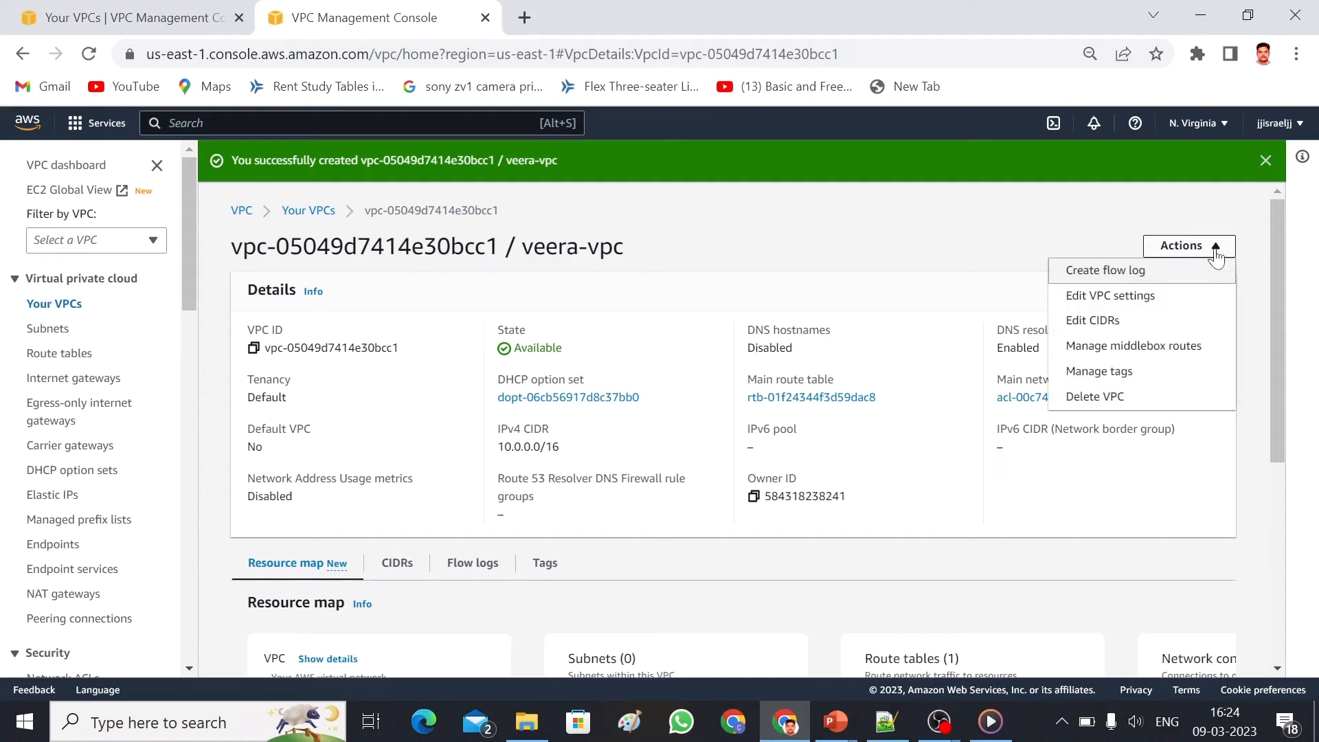
pyautogui.click(1134, 297)
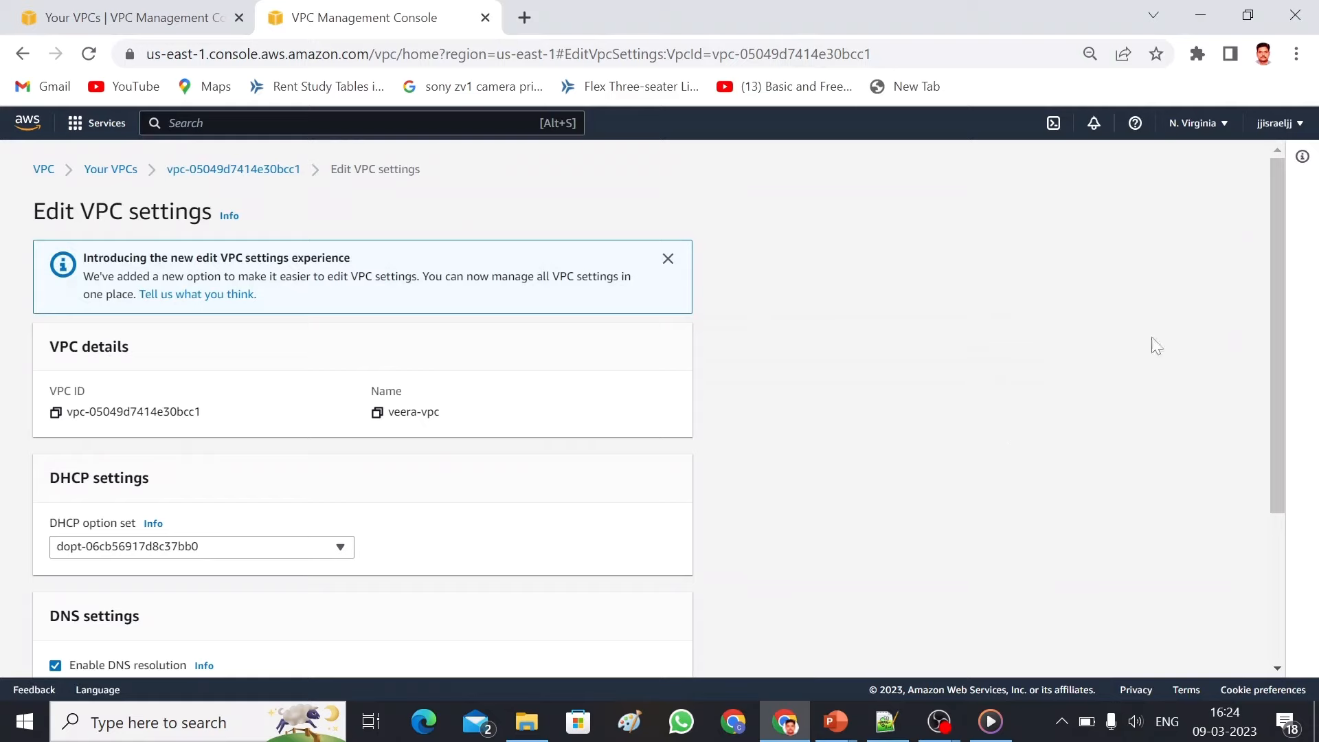
pyautogui.moveTo(1274, 227); pyautogui.dragTo(1276, 349)
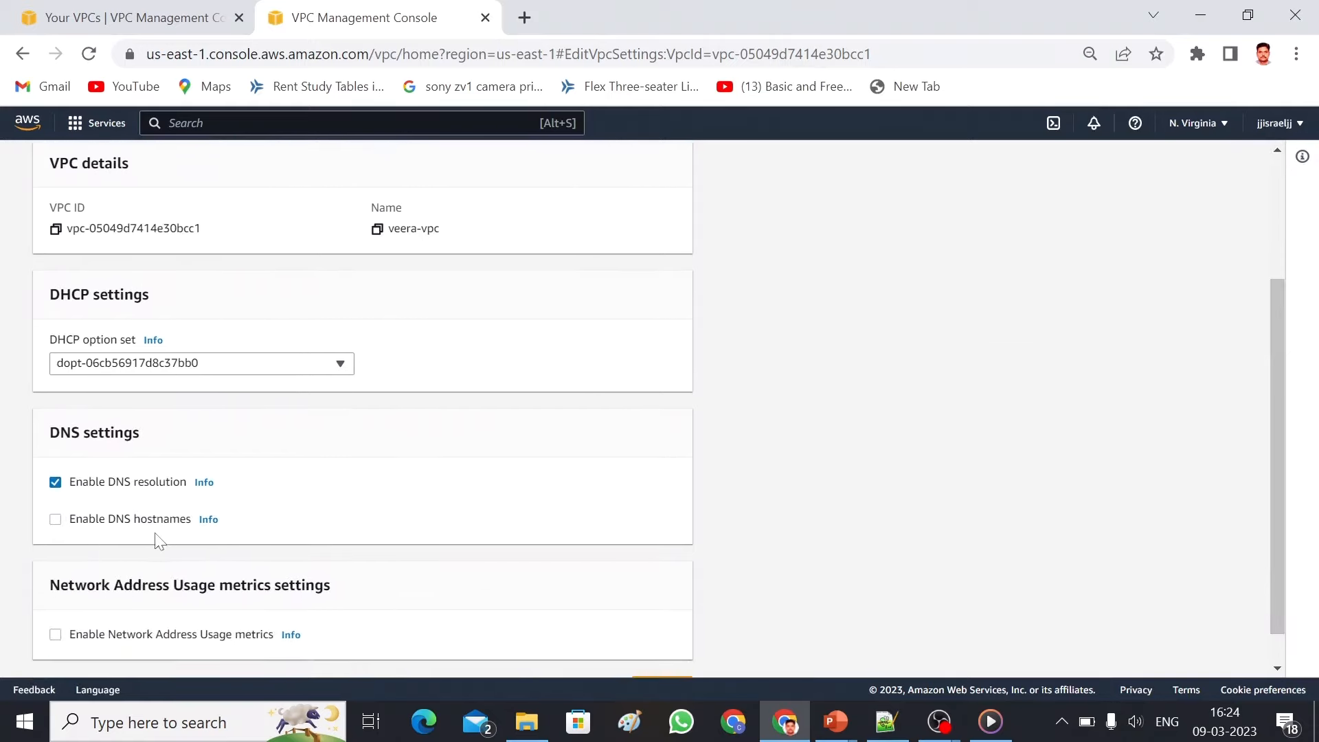
pyautogui.click(55, 519)
pyautogui.moveTo(1277, 332); pyautogui.dragTo(1298, 421)
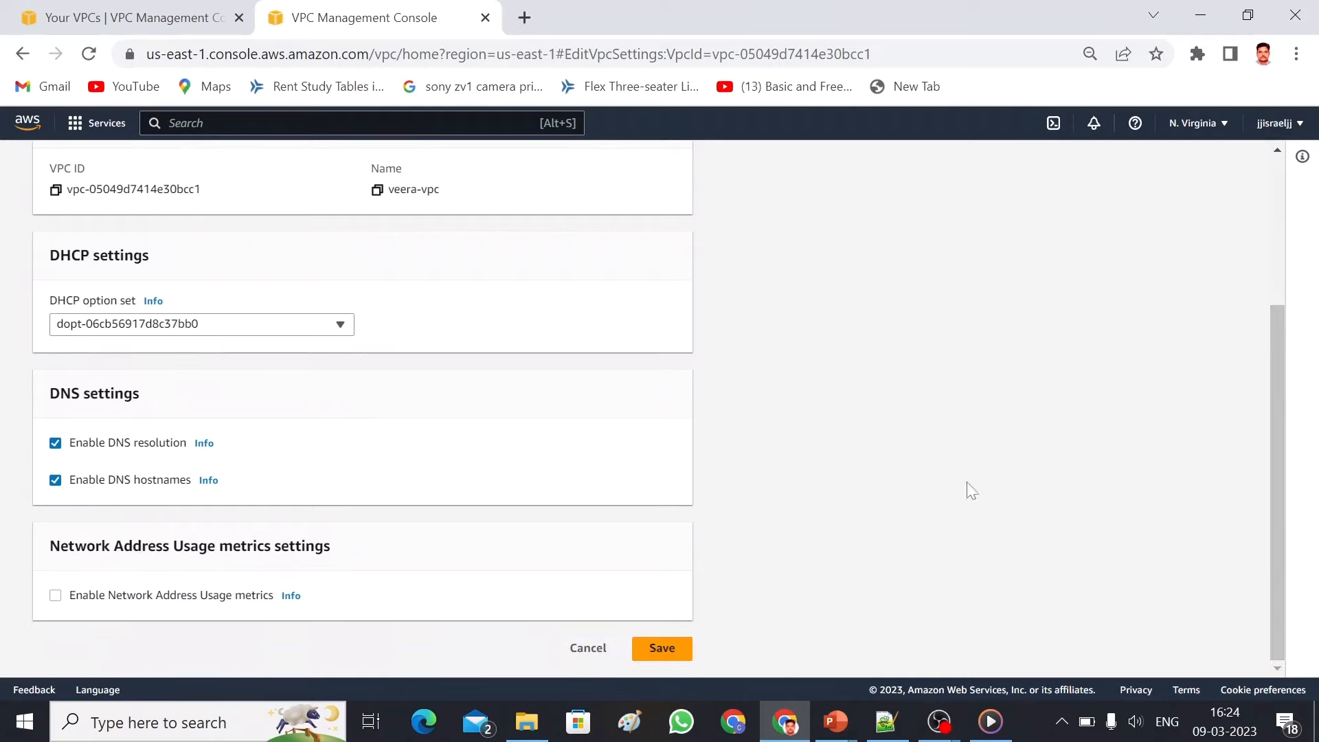
pyautogui.click(673, 652)
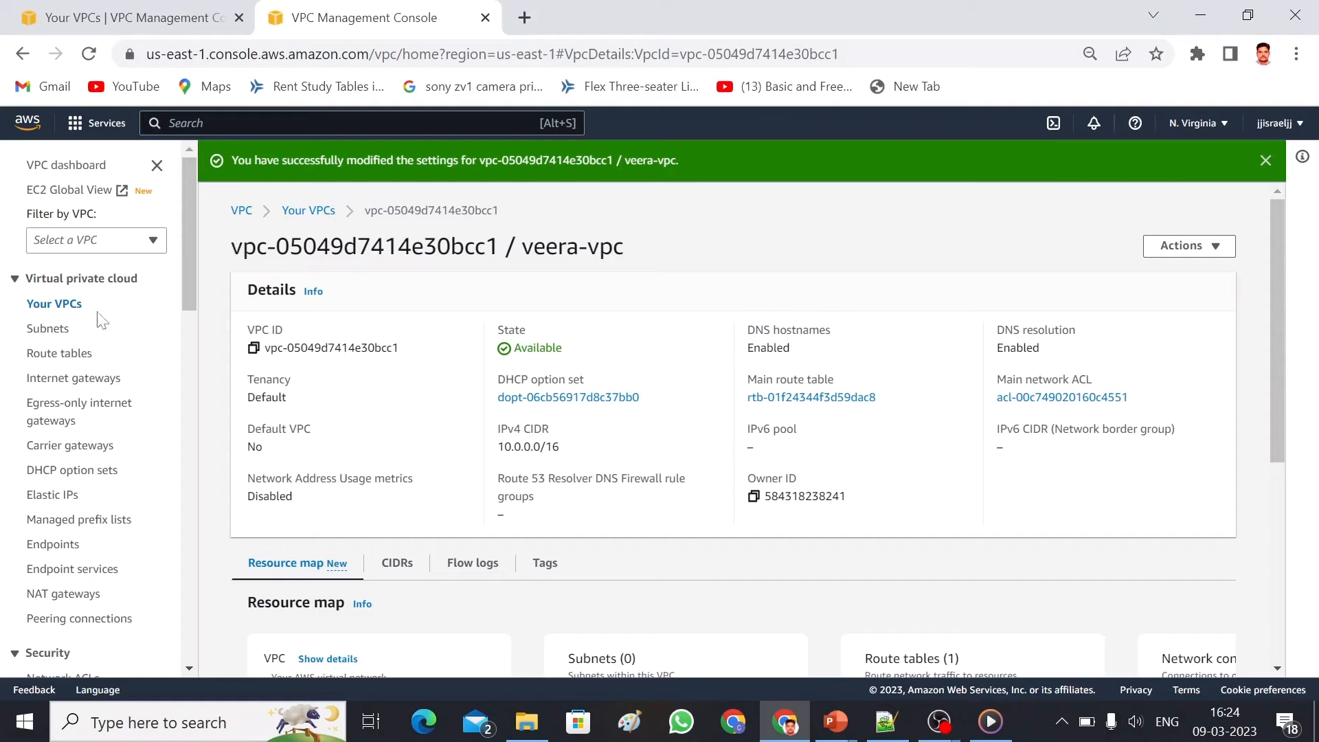
# - Start creating a subnet and select veera-vpc as its VPC
pyautogui.click(51, 334)
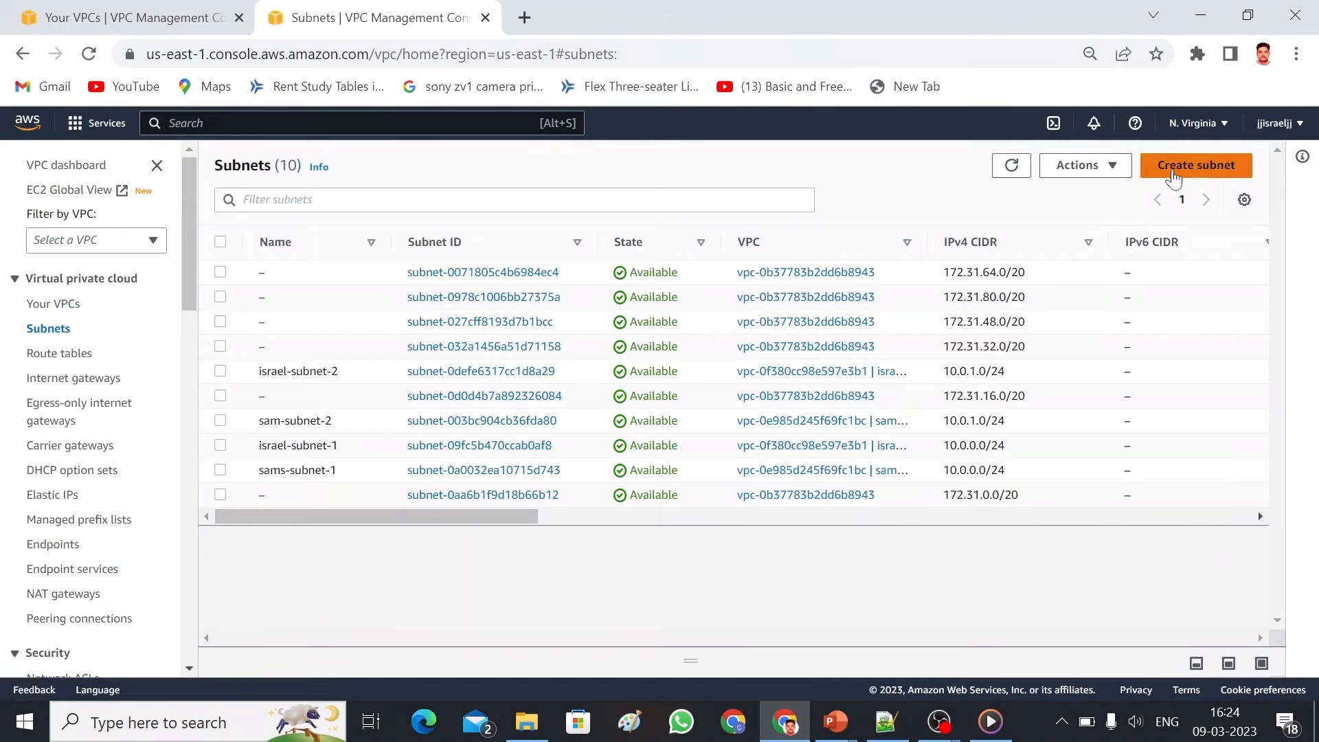
pyautogui.click(1215, 170)
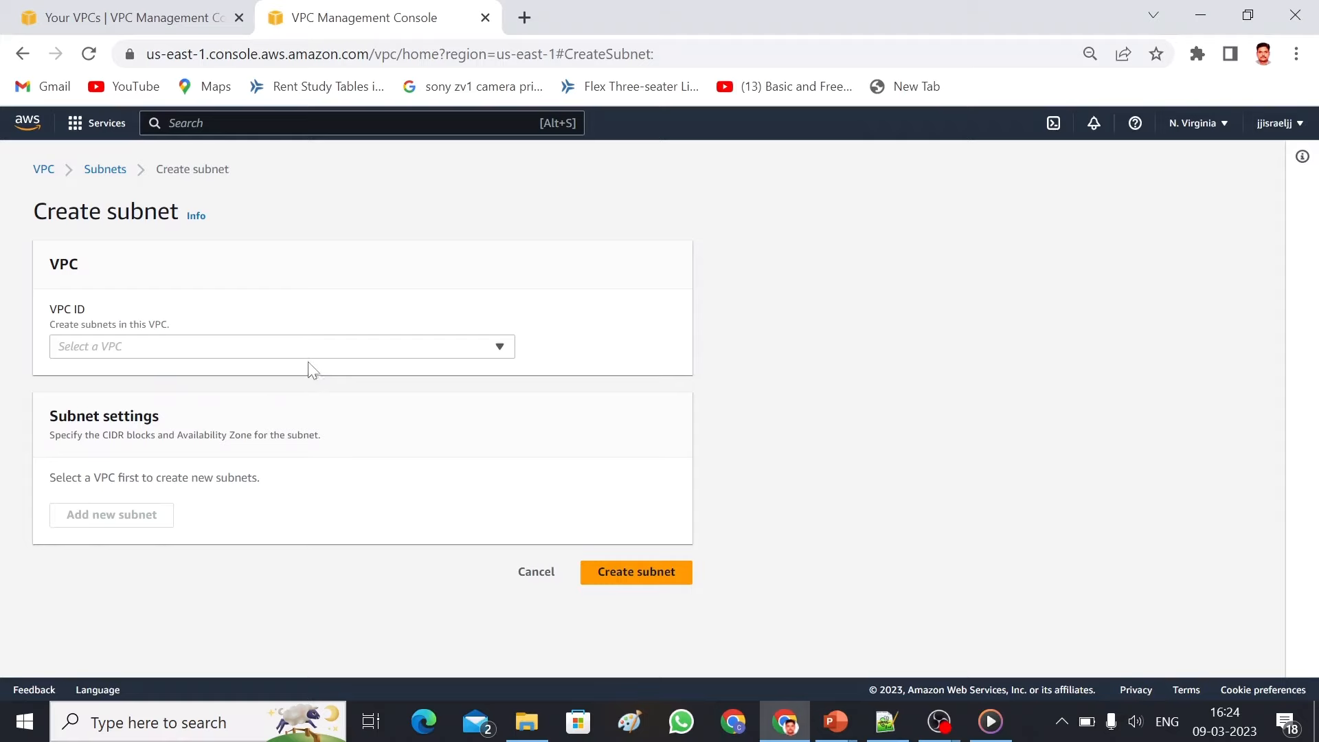
pyautogui.click(337, 347)
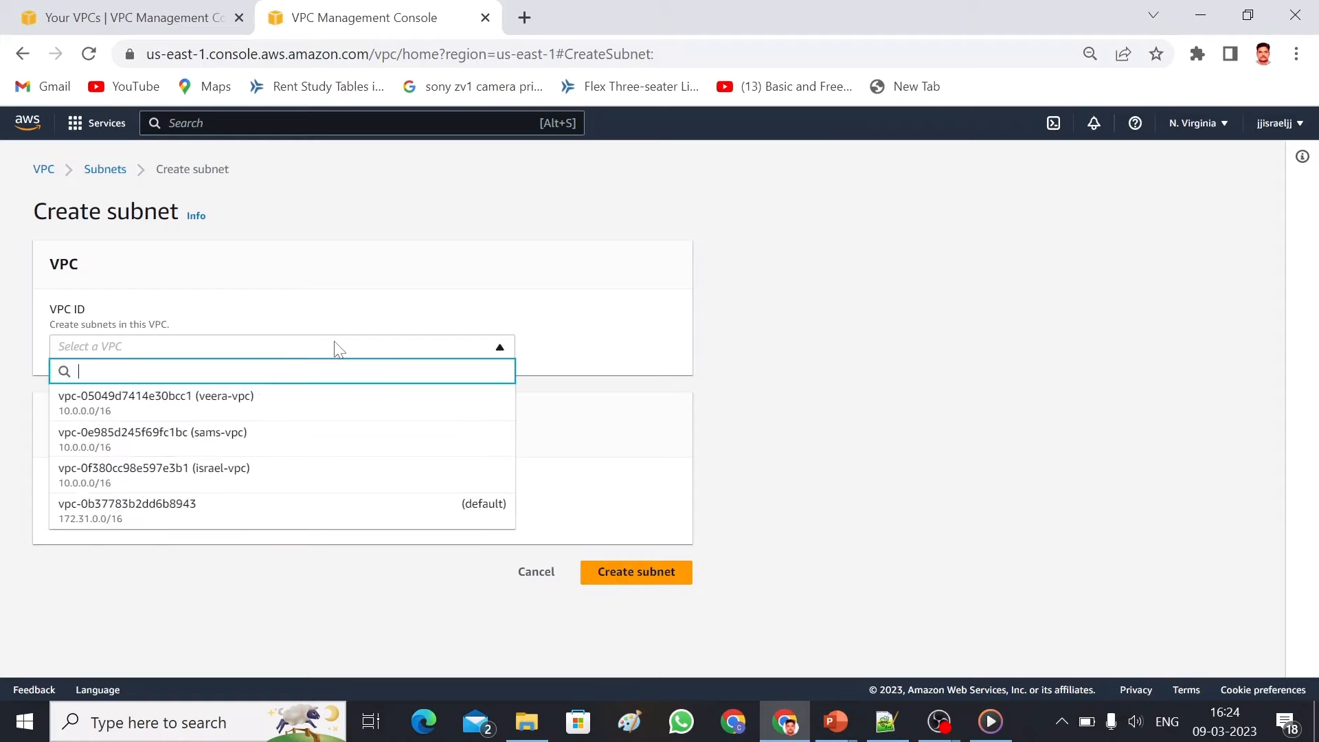
pyautogui.click(241, 405)
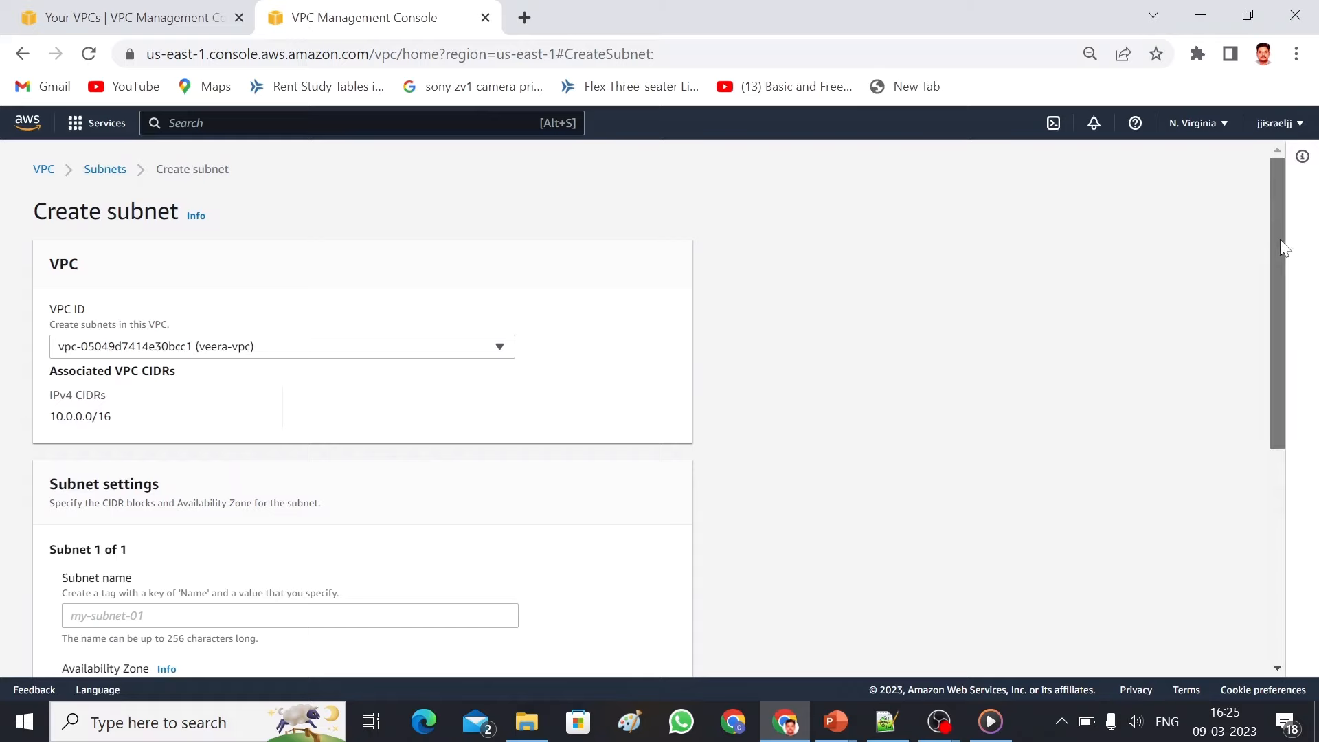
# - Name the subnet veera-webserver-subnet and copy that name
pyautogui.moveTo(1280, 240); pyautogui.dragTo(1290, 360)
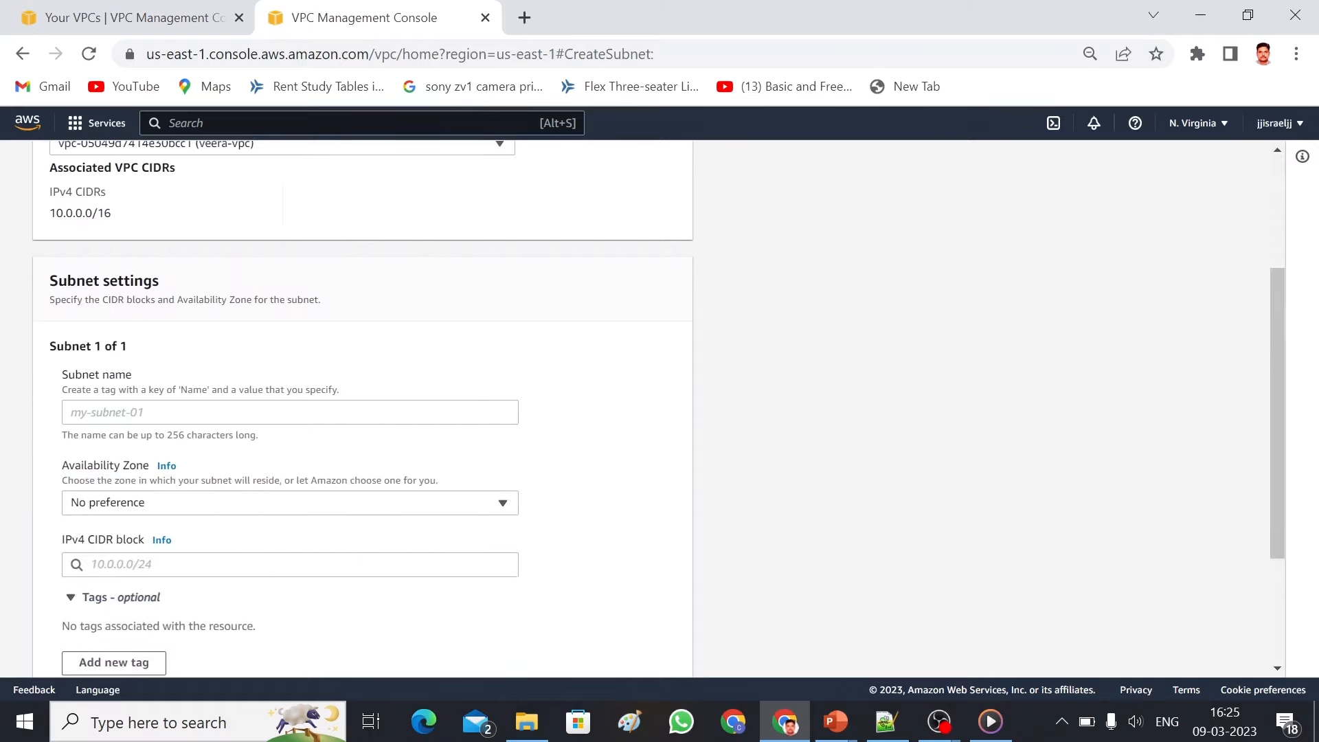
pyautogui.click(187, 413)
pyautogui.write('veera')
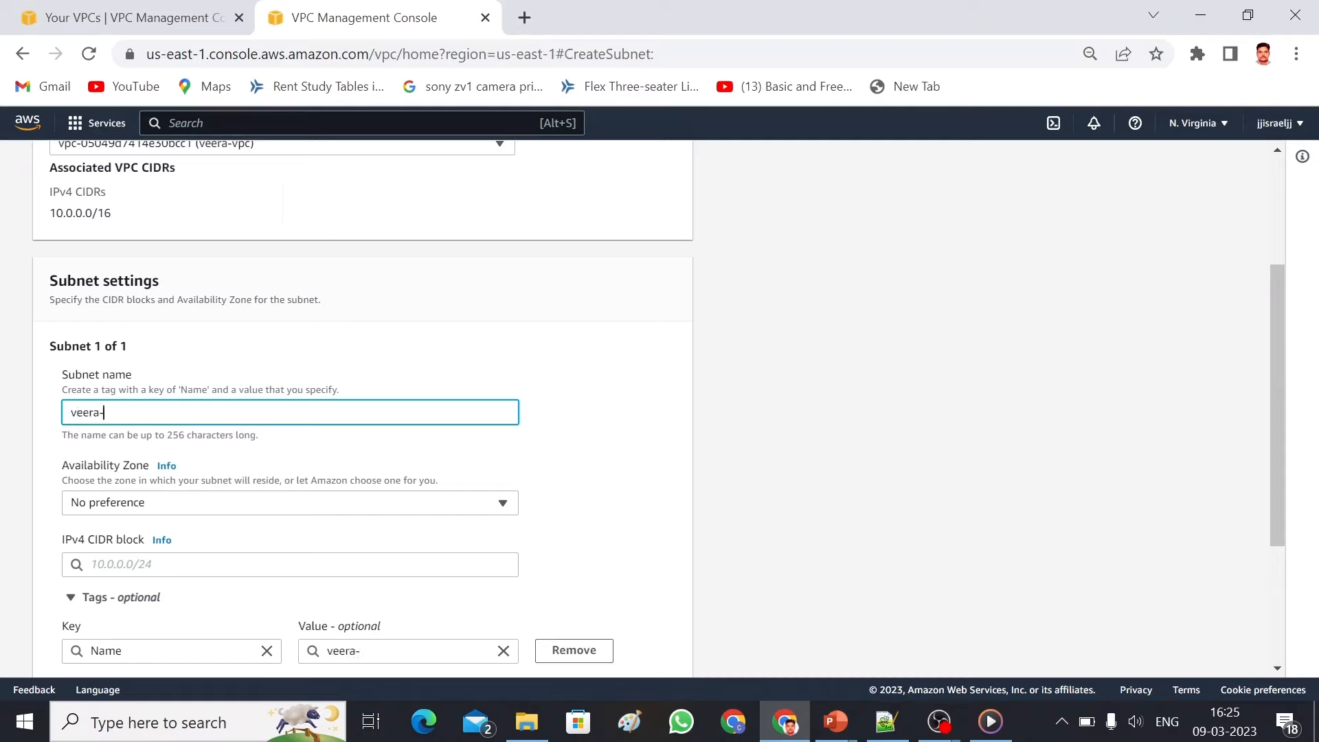
pyautogui.write('-webserver-sun')
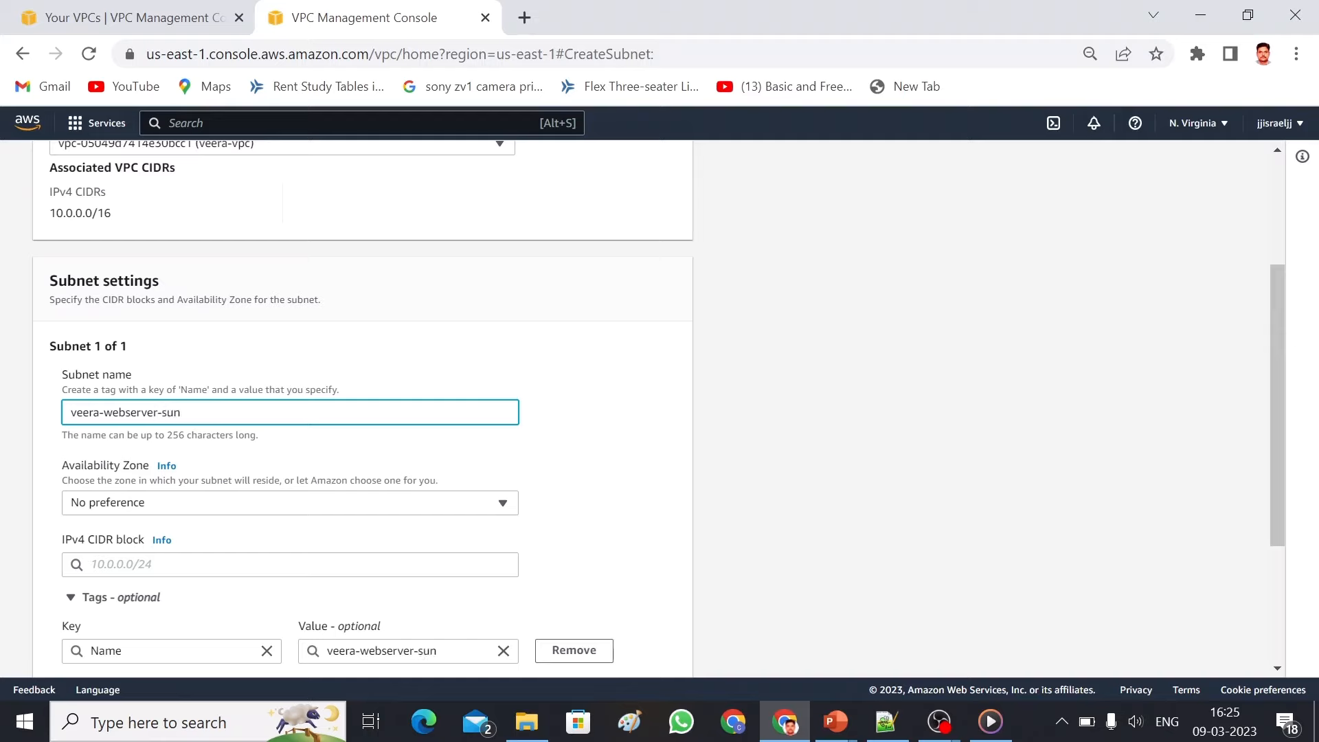
pyautogui.press('BackSpace')
pyautogui.write('bnet')
pyautogui.moveTo(200, 412); pyautogui.dragTo(65, 426)
pyautogui.hotkey('ctrl', 'c')
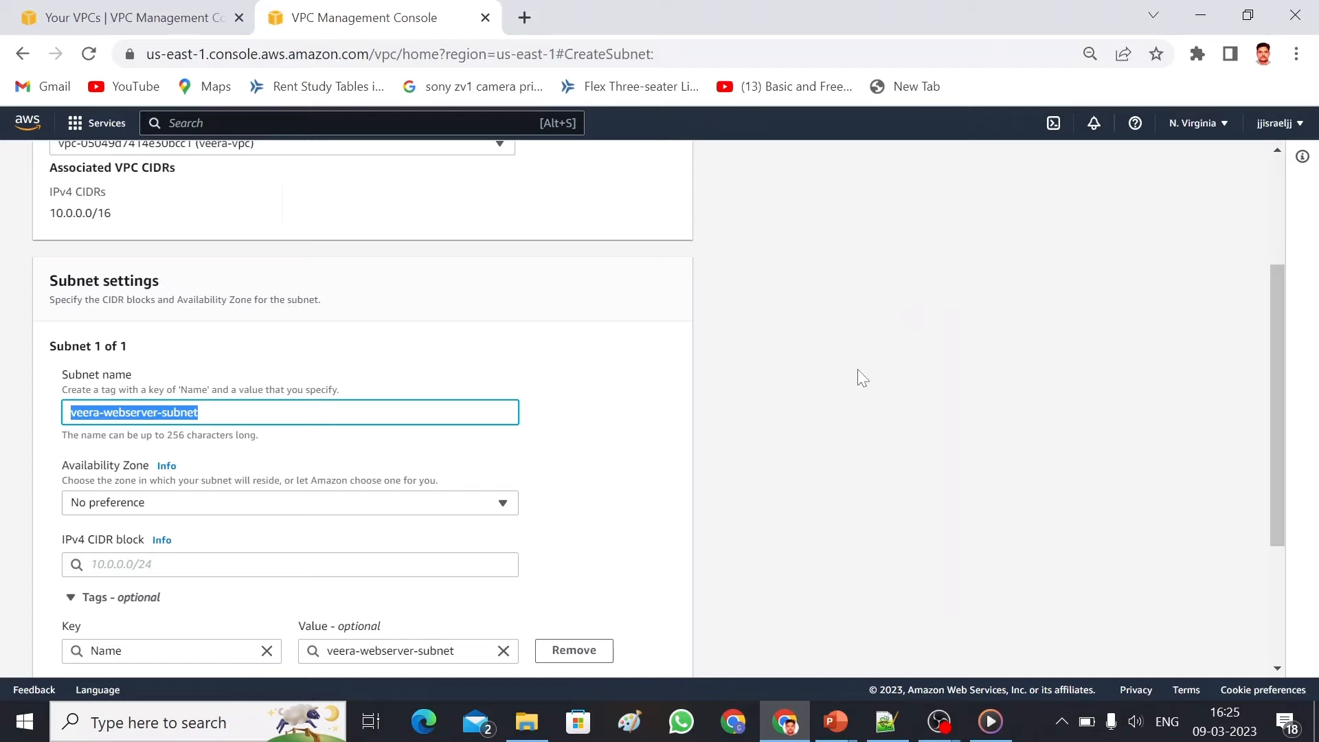
# - Set the subnet's availability zone to US East (N. Virginia) / us-east-1a and check the IPv4 CIDR of the associated VPC
pyautogui.click(494, 512)
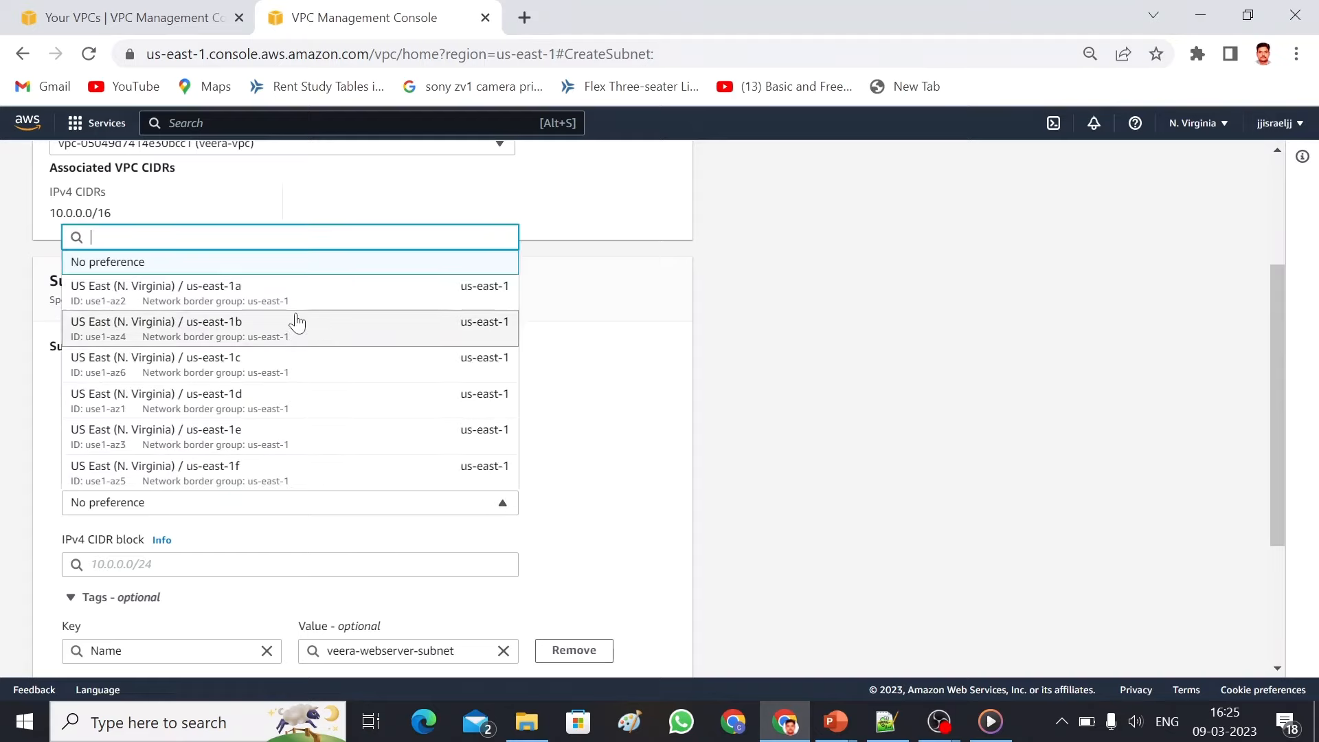
pyautogui.click(253, 298)
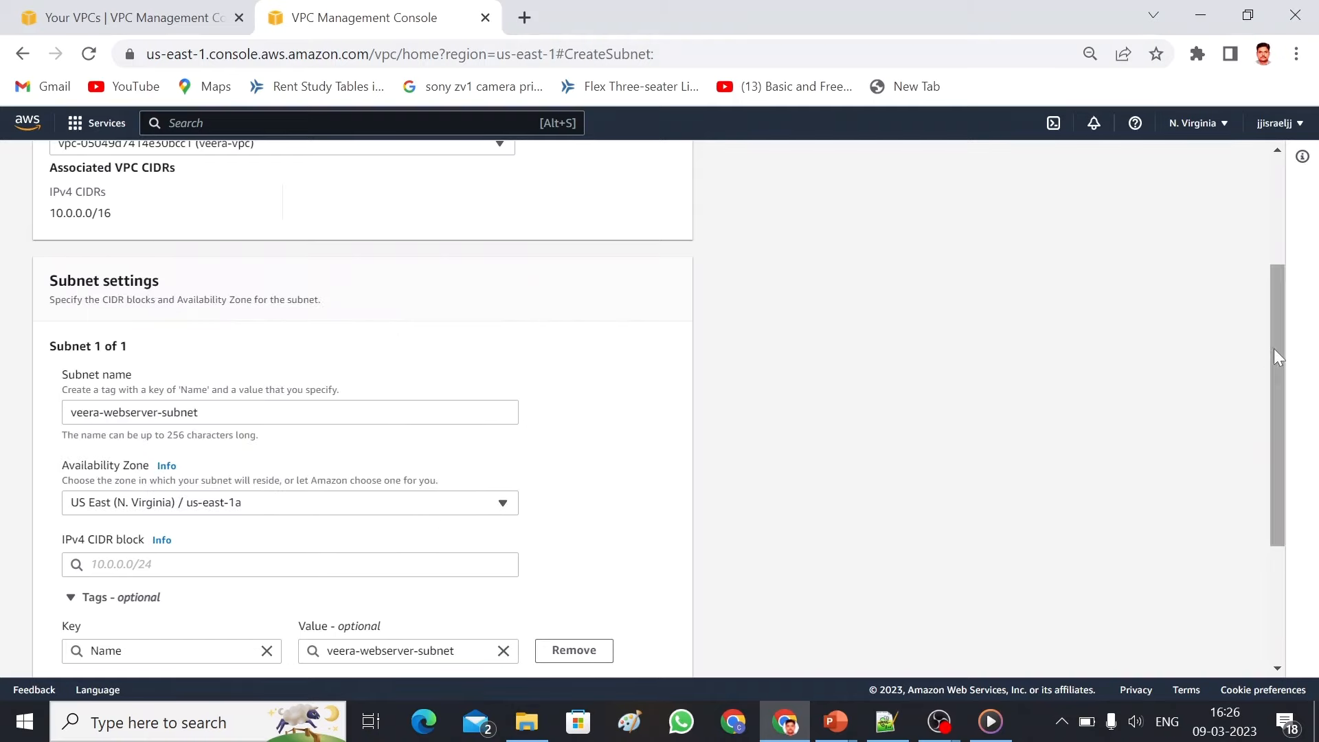
pyautogui.moveTo(1276, 339); pyautogui.dragTo(1288, 394)
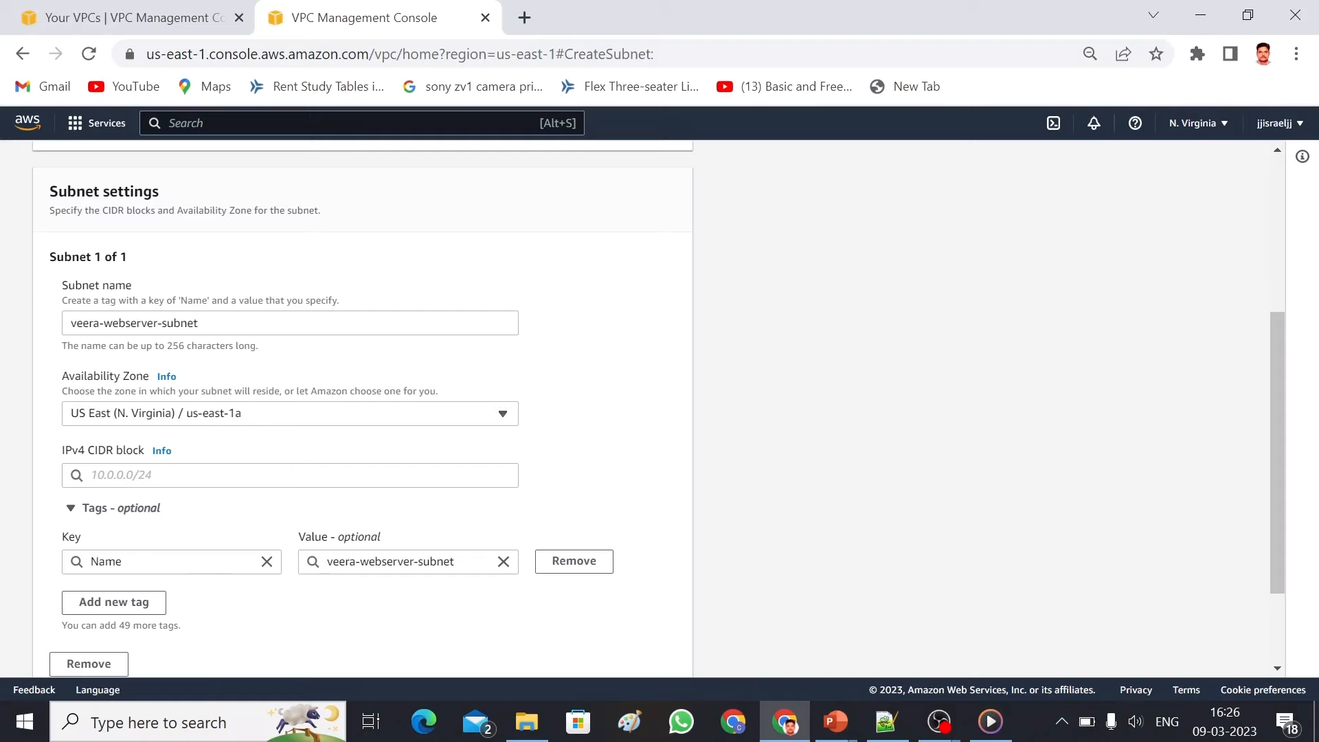
pyautogui.click(258, 475)
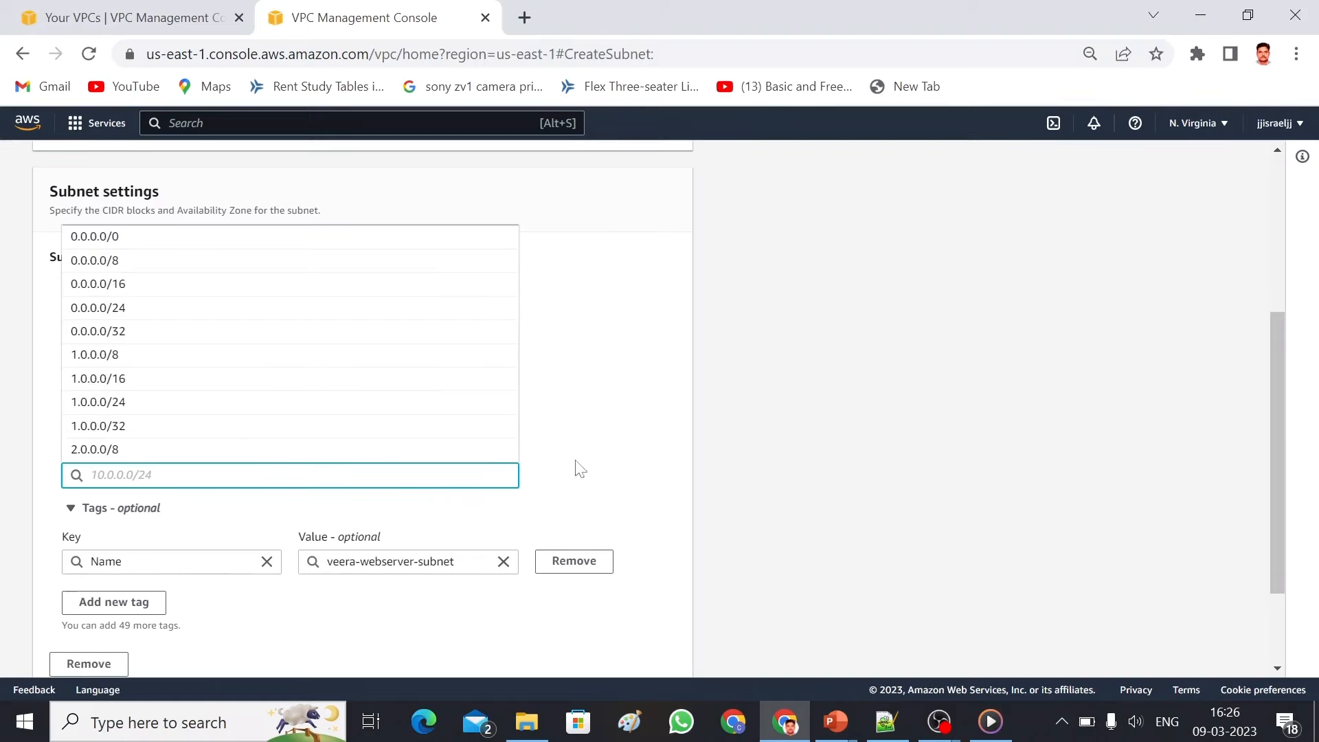
pyautogui.click(645, 454)
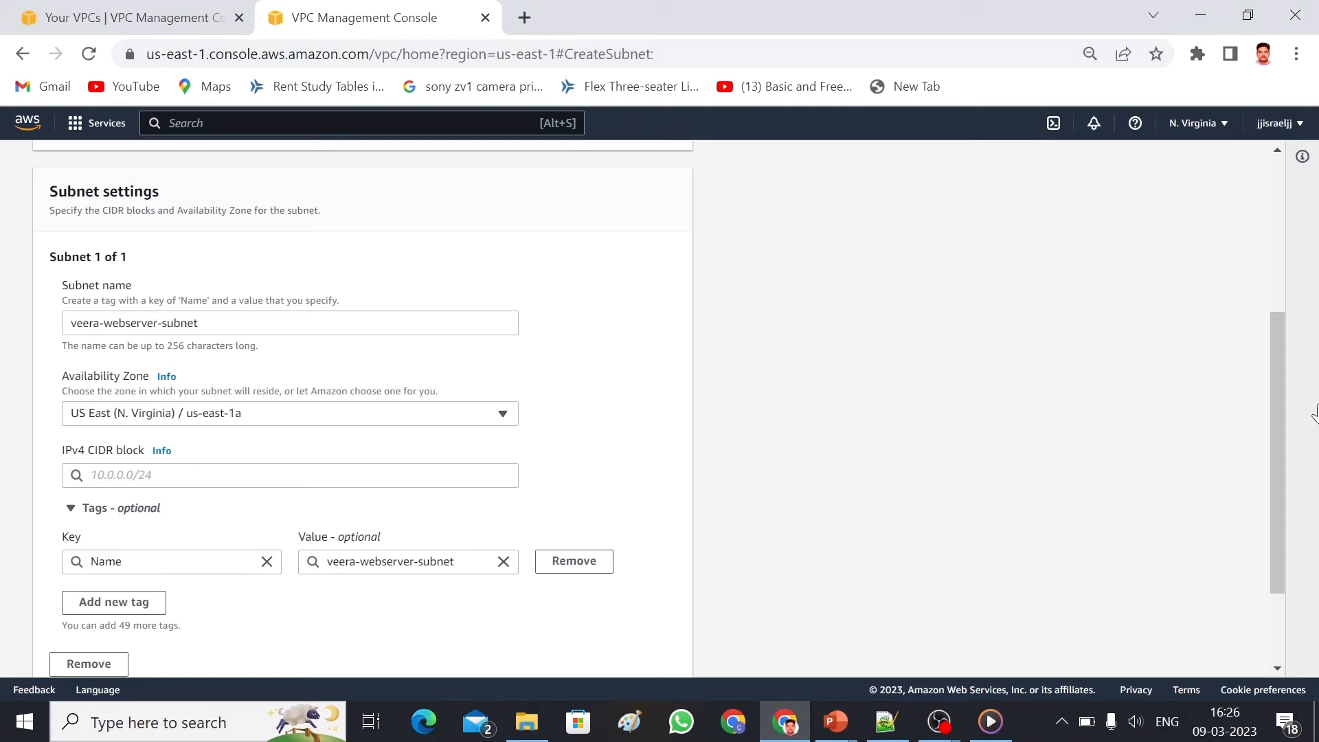
pyautogui.moveTo(1277, 447); pyautogui.dragTo(1274, 300)
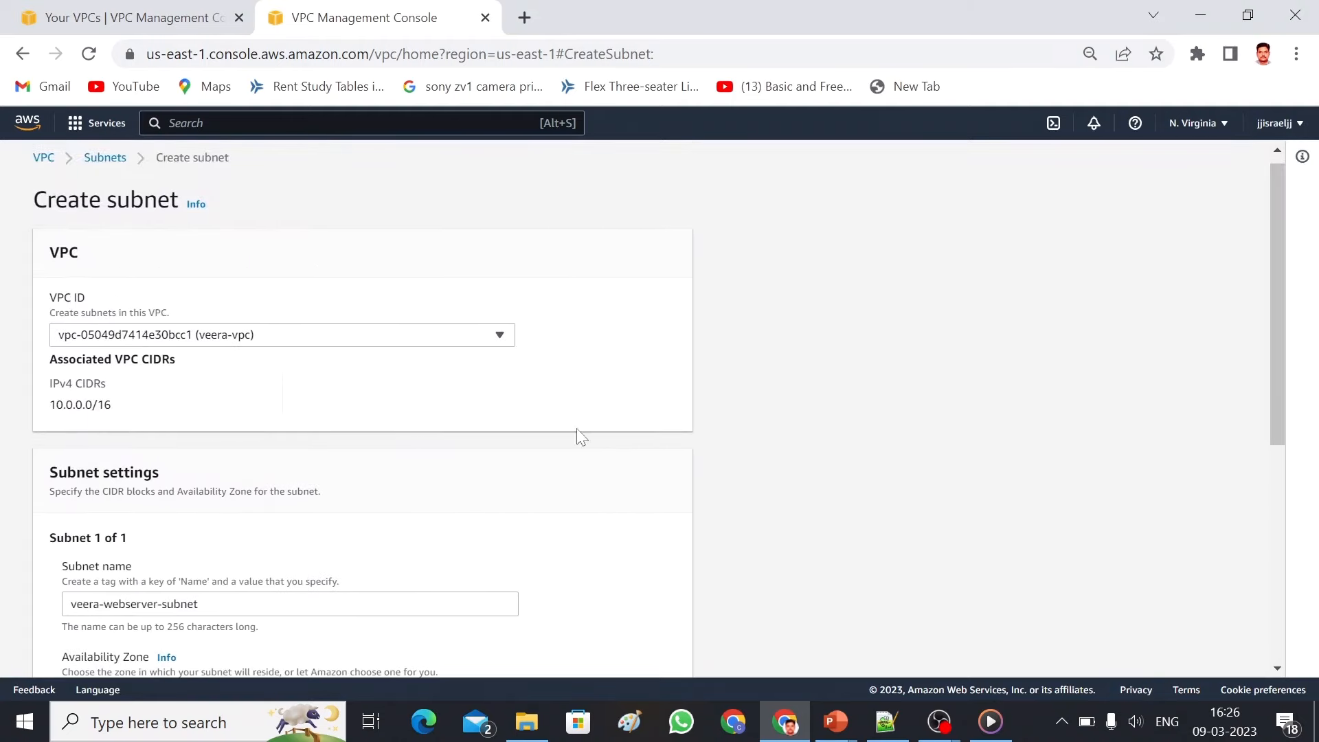
# - Set the IPv4 CIDR block of veera-webserver-subnet to 10.0.0.0/24
pyautogui.moveTo(1276, 322); pyautogui.dragTo(1314, 408)
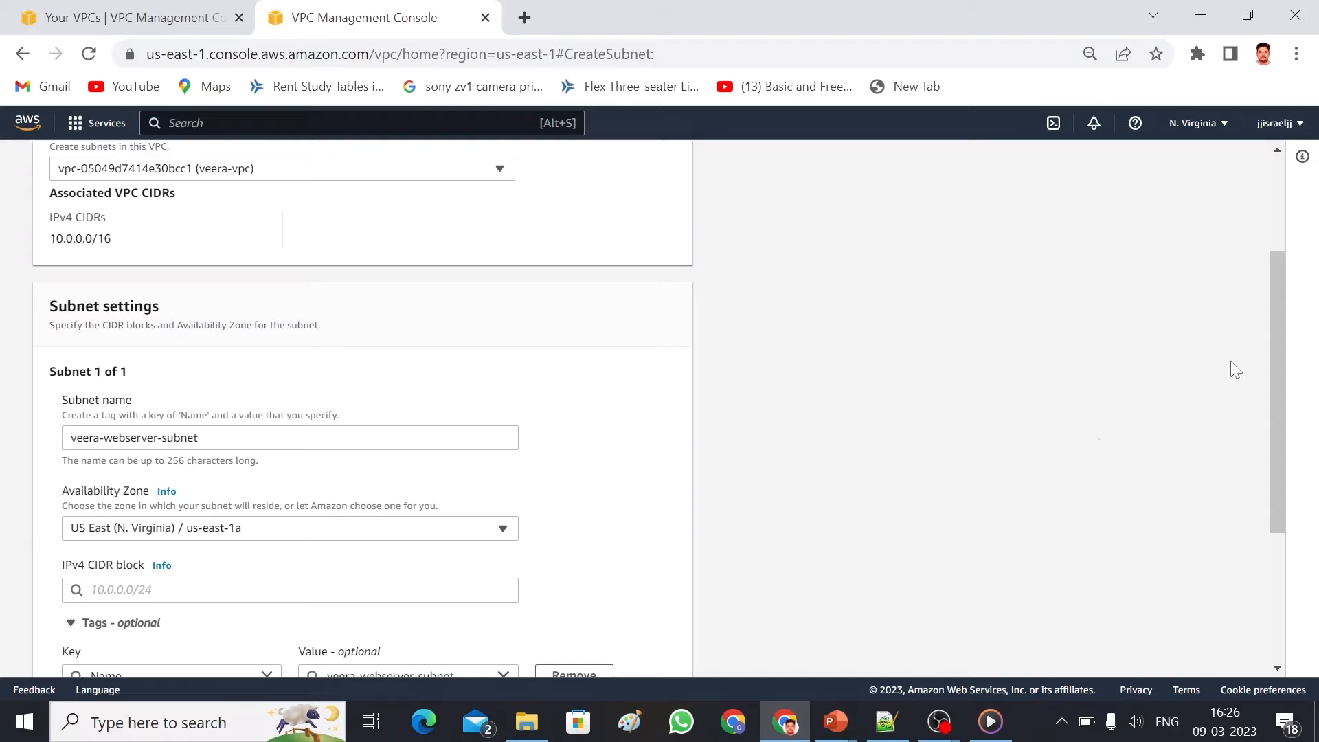
pyautogui.moveTo(1282, 362); pyautogui.dragTo(1282, 439)
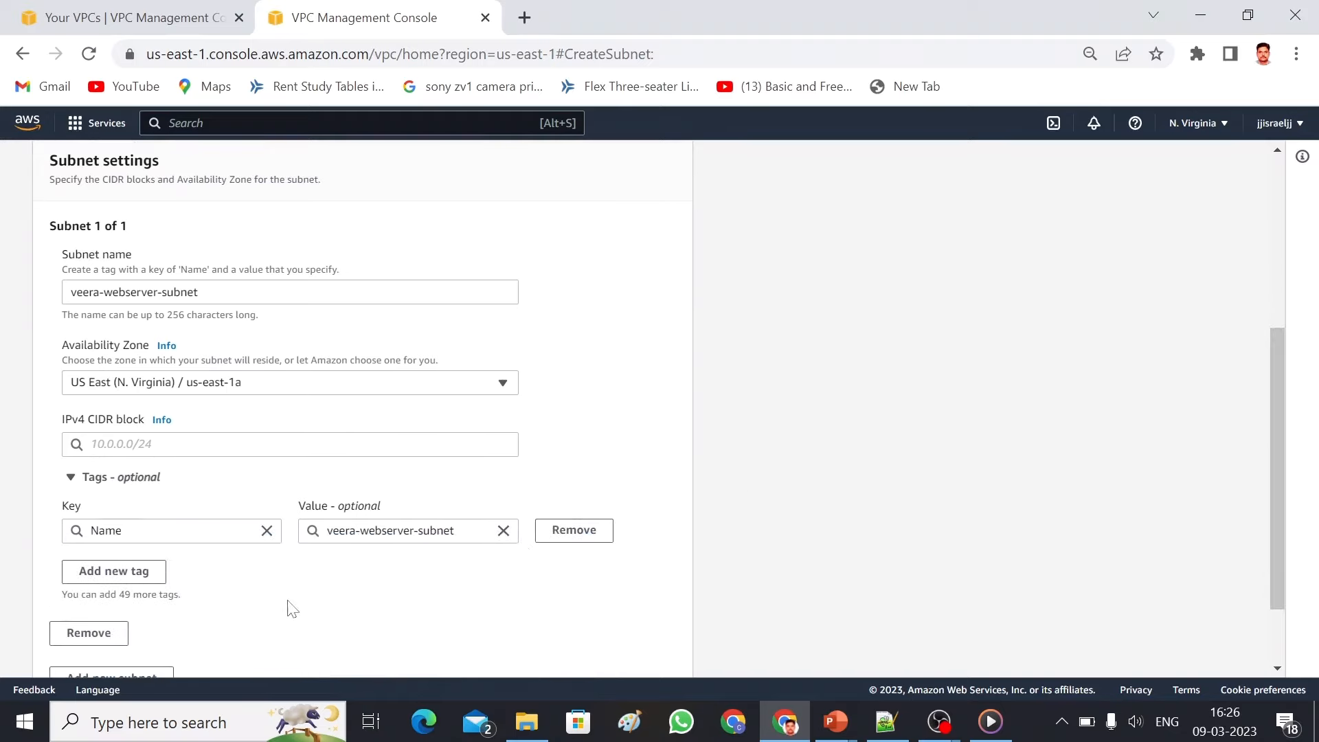
pyautogui.click(290, 444)
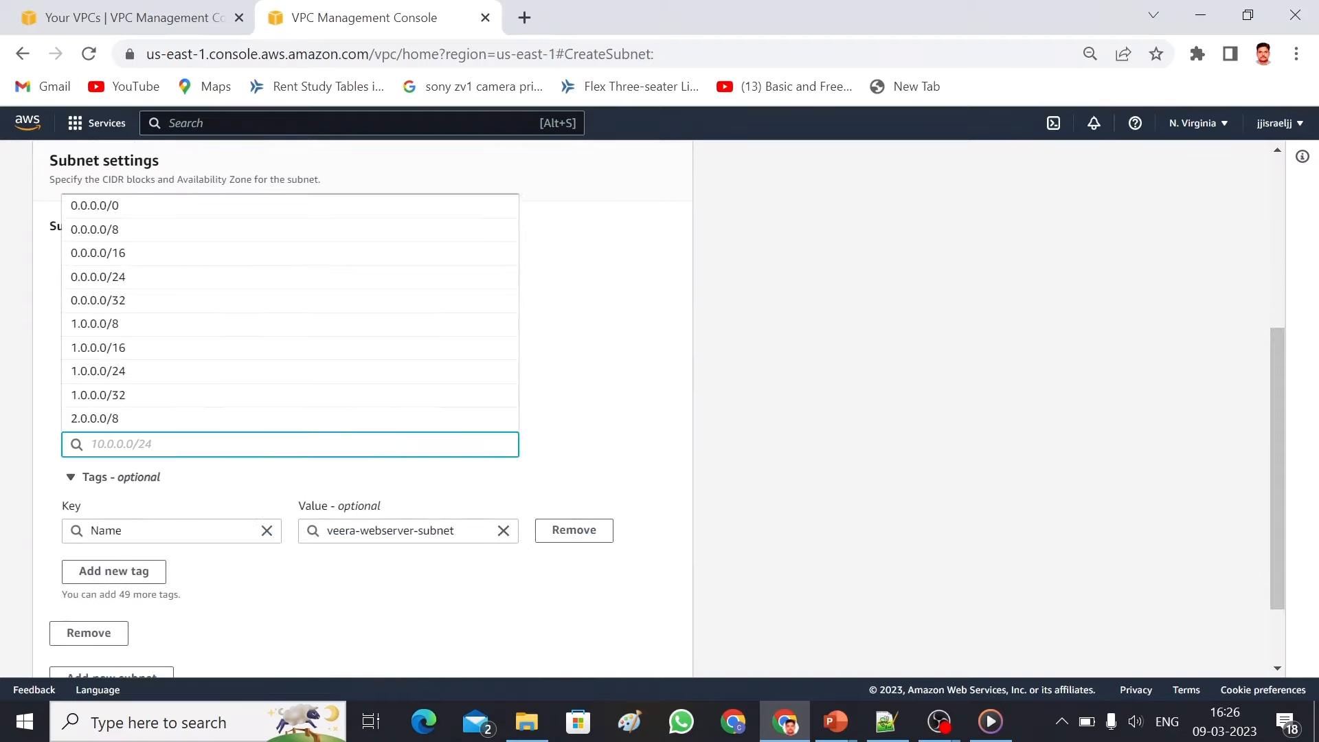
pyautogui.write('10.0.')
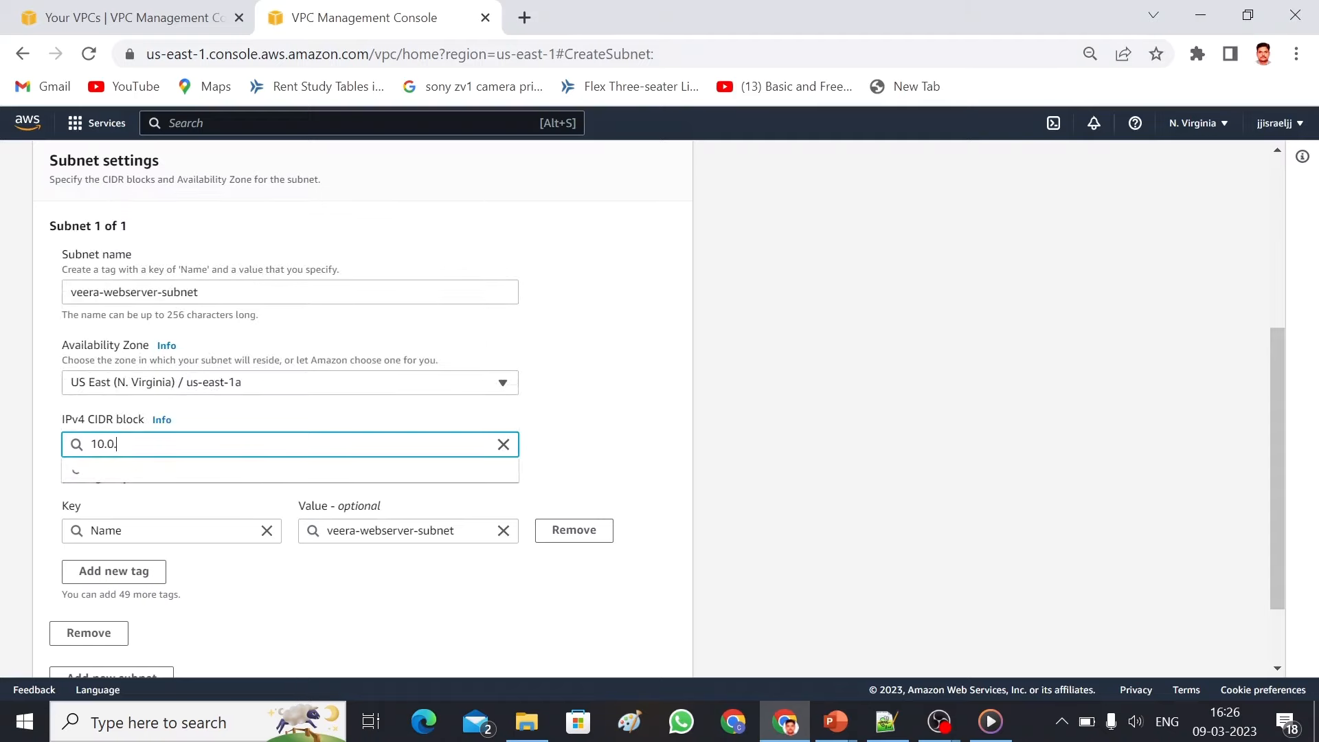
pyautogui.write('0')
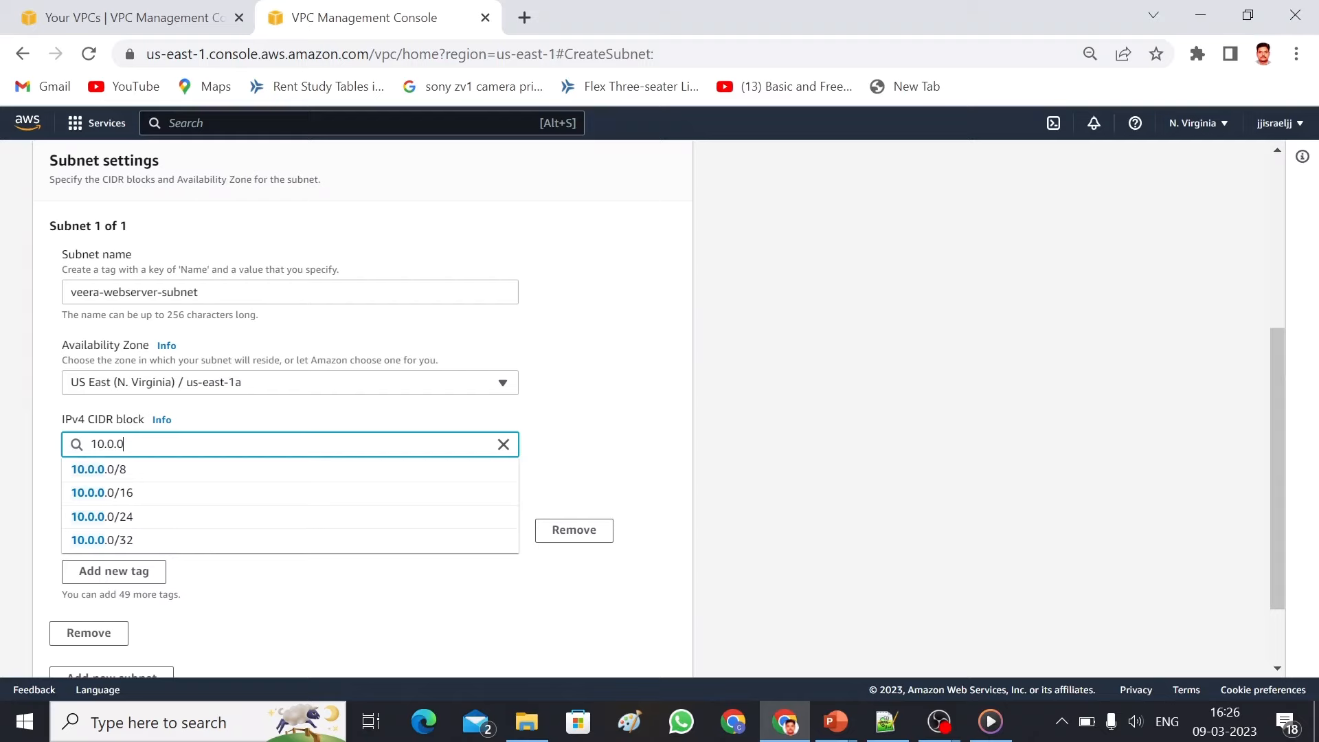
pyautogui.write('.0/')
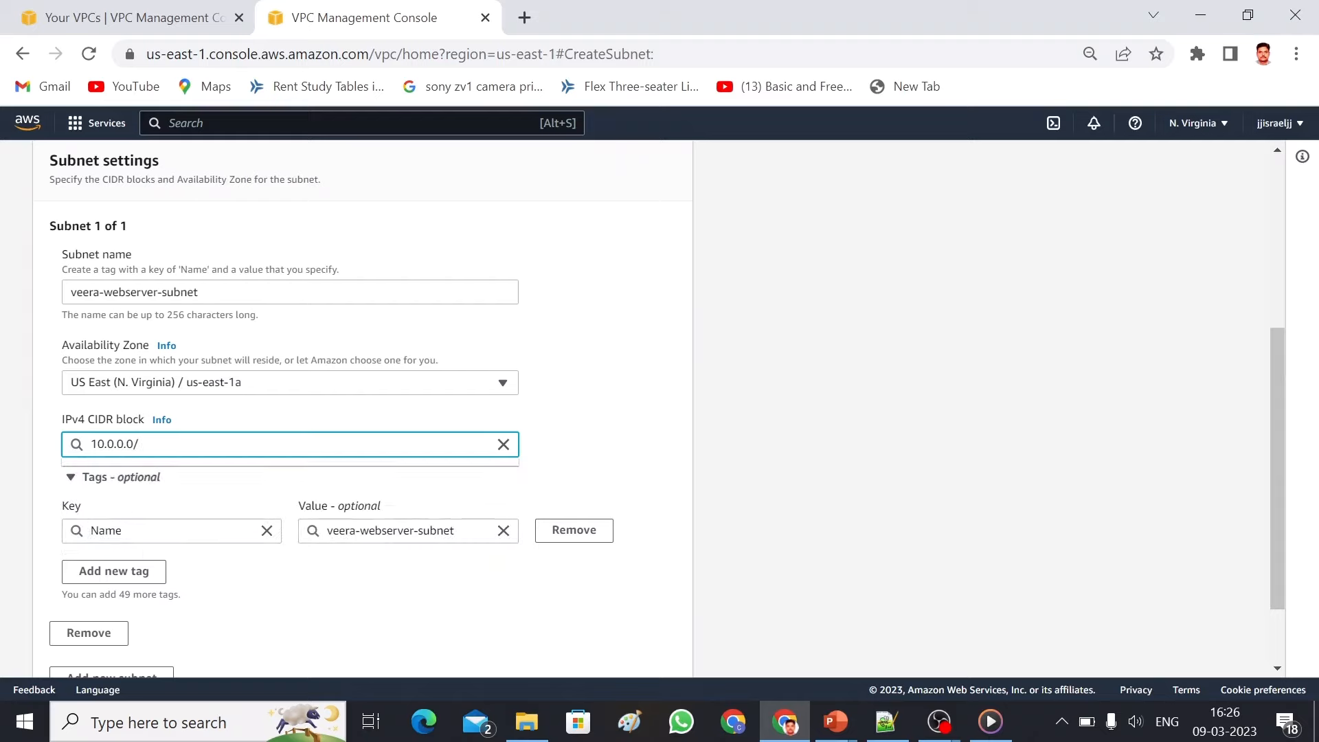
pyautogui.write('24')
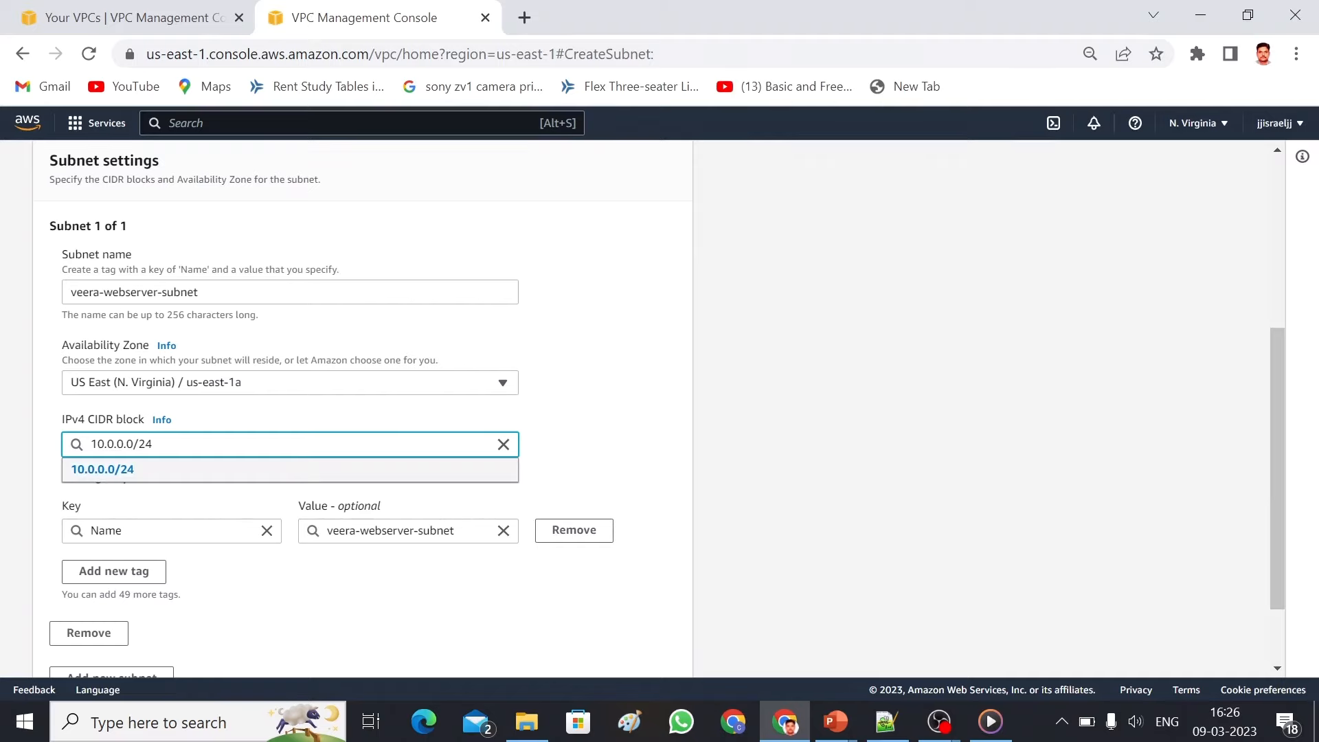
pyautogui.doubleClick(145, 444)
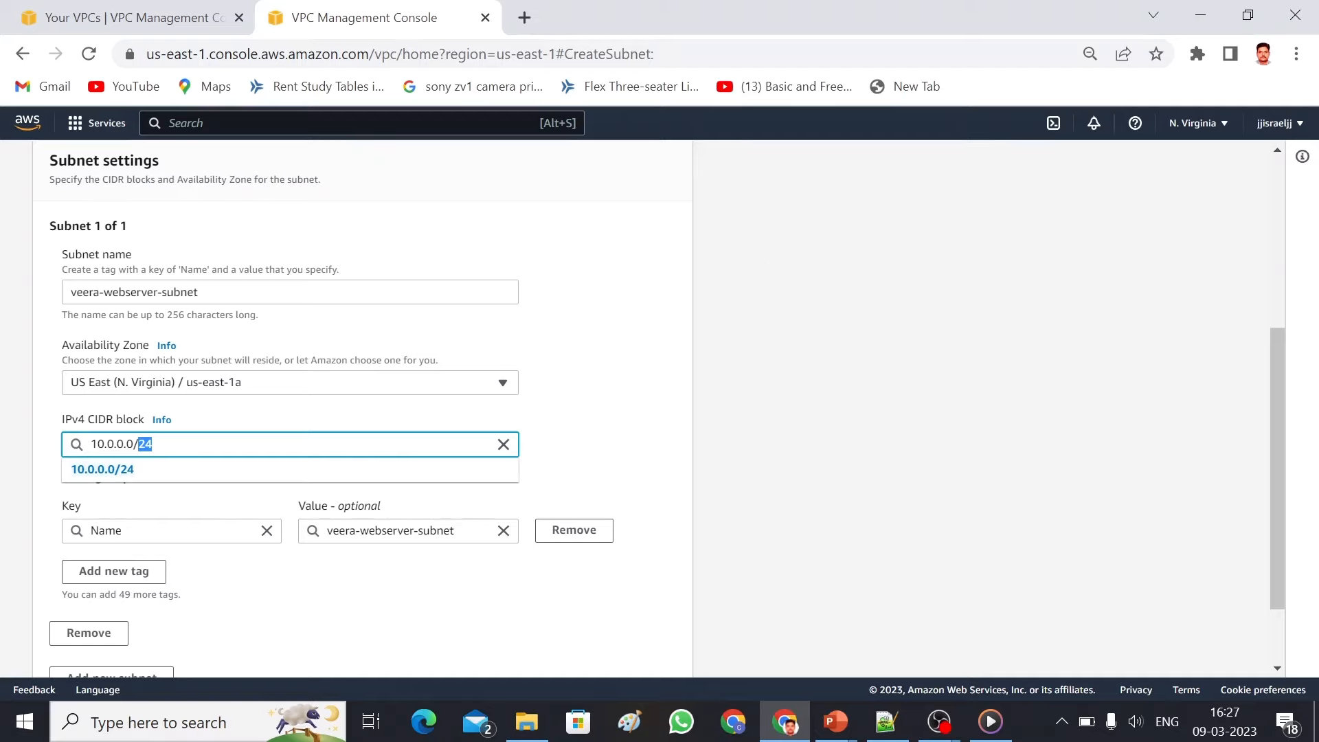
pyautogui.click(265, 430)
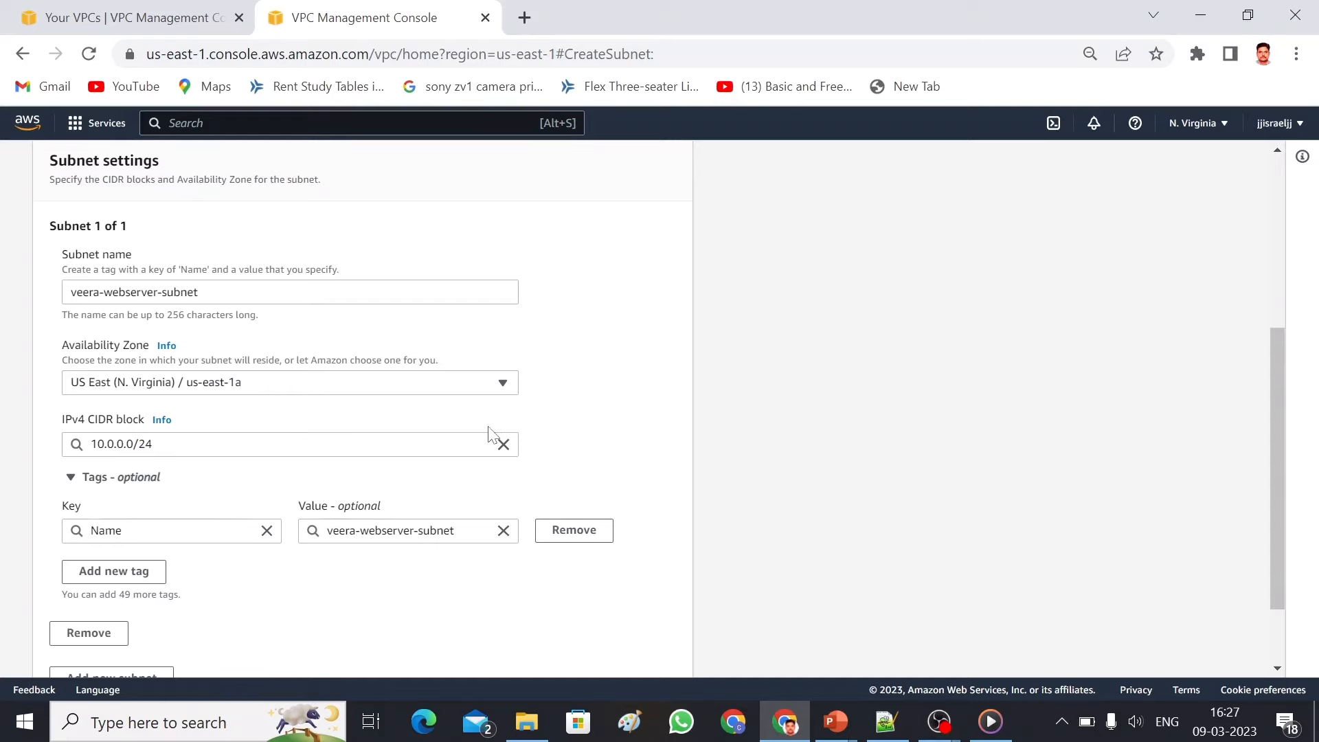
# - Add a second subnet to the form and name it veera-dbserver-subnet, reusing the copied webserver subnet name
pyautogui.moveTo(1277, 352); pyautogui.dragTo(1292, 421)
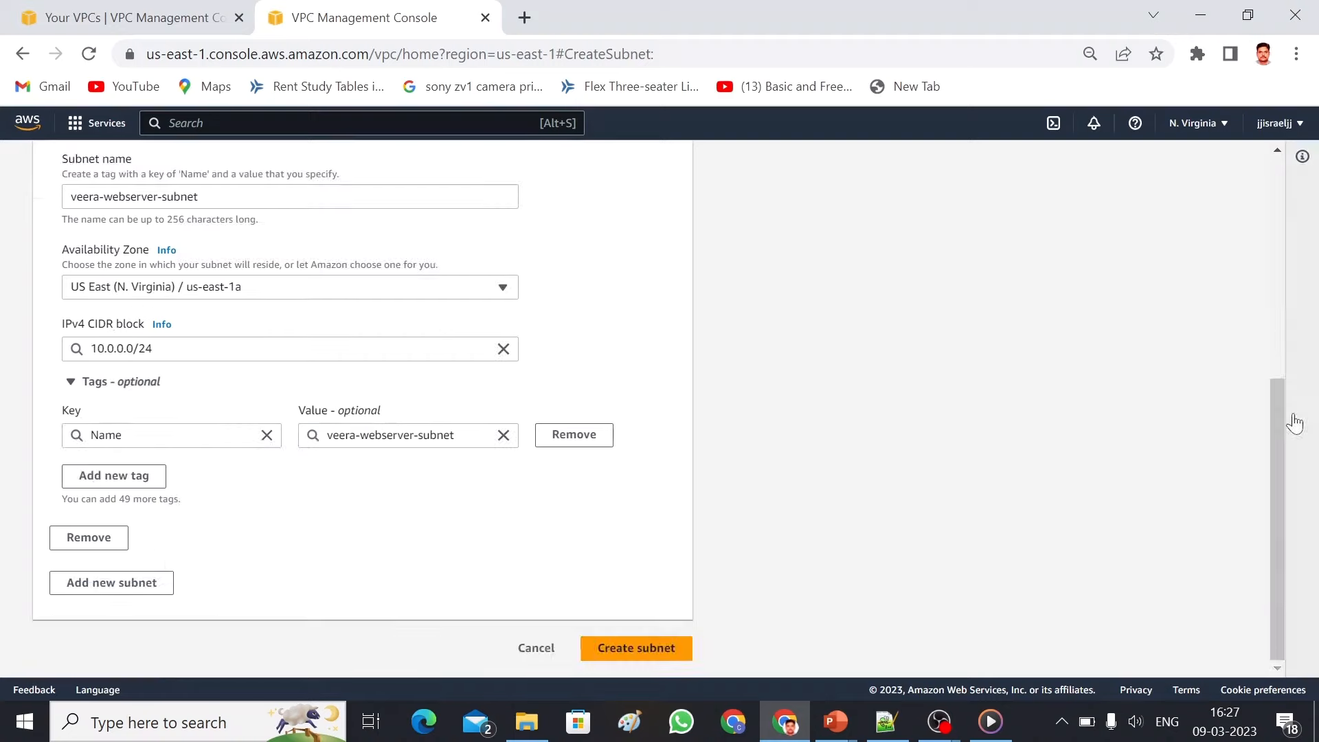
pyautogui.click(122, 583)
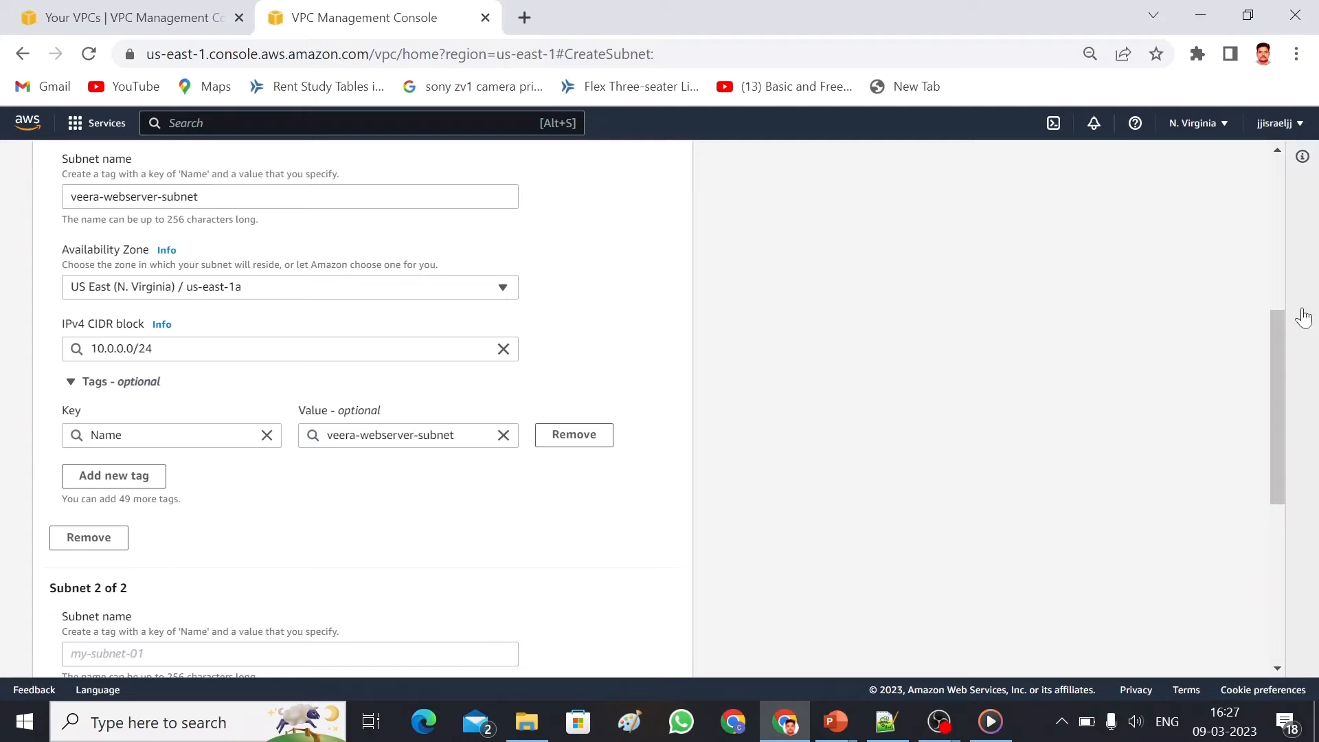
pyautogui.moveTo(1282, 327); pyautogui.dragTo(1311, 405)
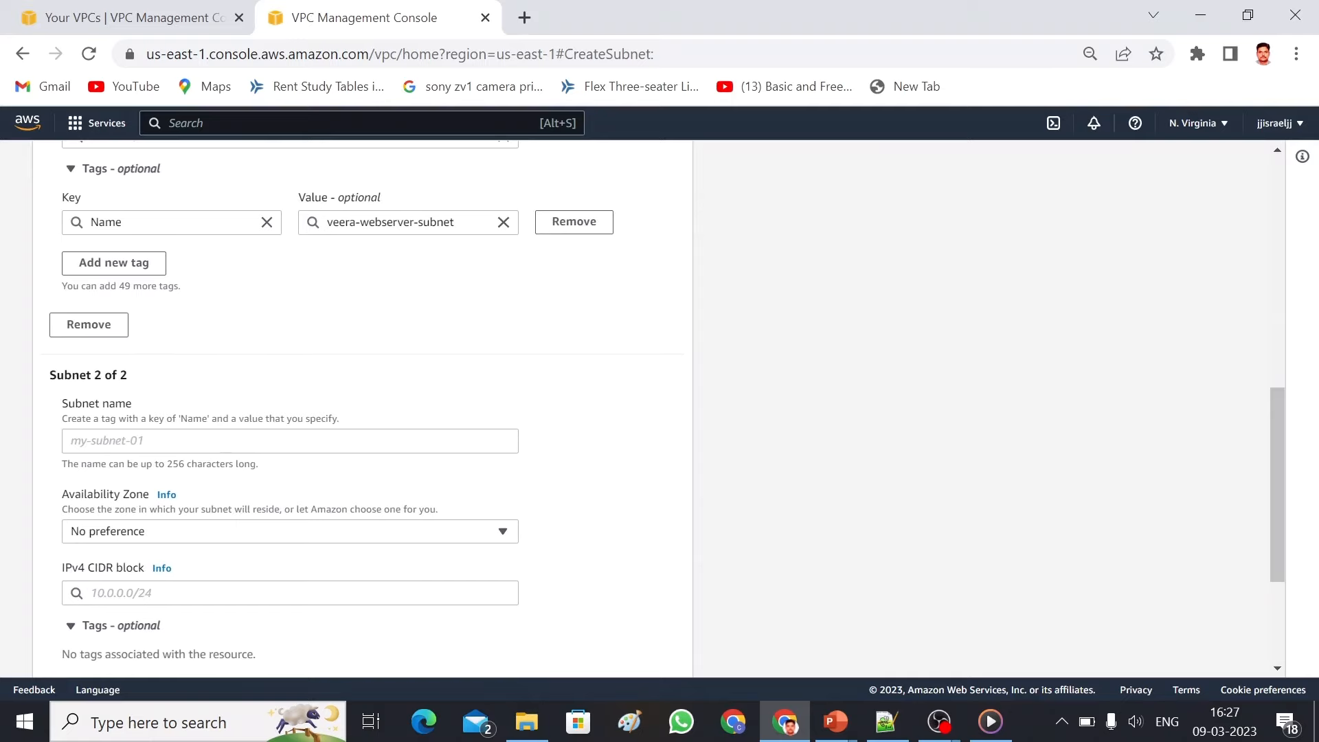
pyautogui.click(180, 443)
pyautogui.hotkey('ctrl', 'v')
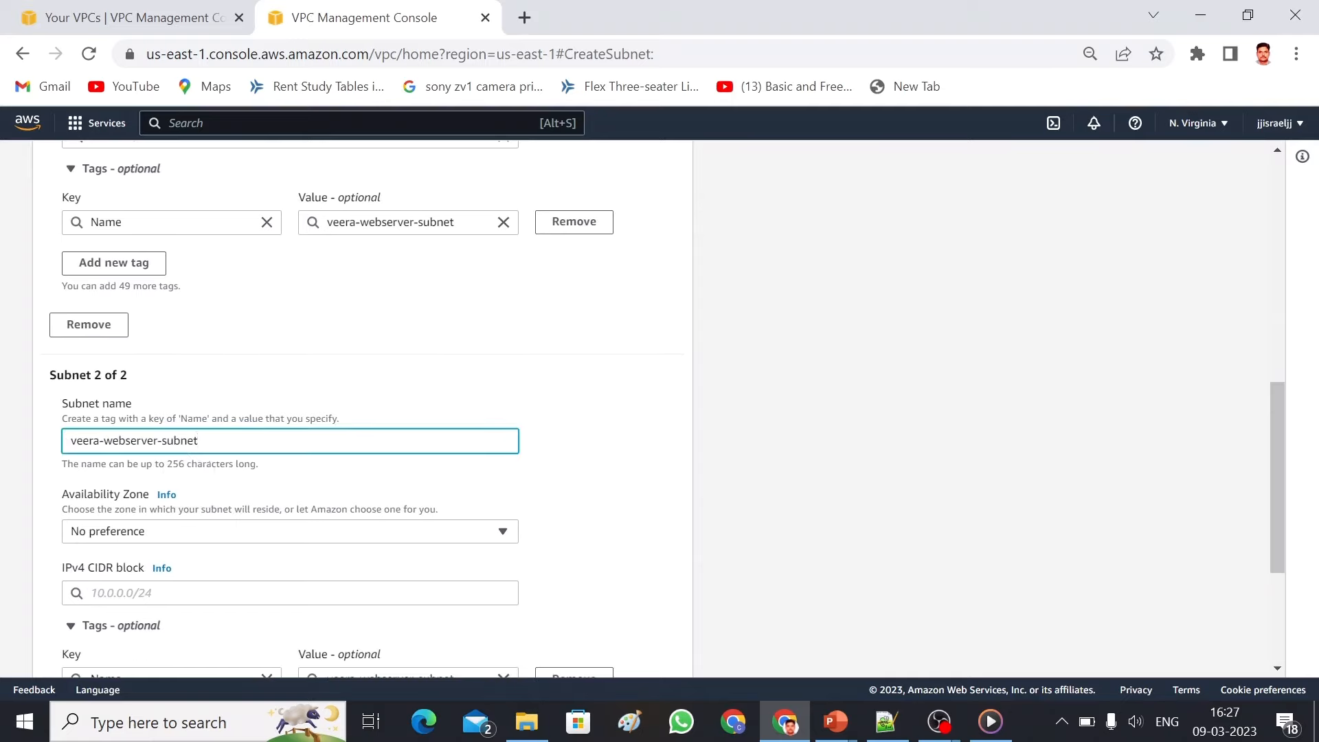
pyautogui.press('Left')
pyautogui.press('Left')
pyautogui.press('BackSpace')
pyautogui.press('BackSpace')
pyautogui.press('BackSpace')
pyautogui.write('b')
pyautogui.press('BackSpace')
pyautogui.write('db')
# - Set the availability zone of veera-dbserver-subnet to US East (N. Virginia) / us-east-1a
pyautogui.moveTo(1272, 409); pyautogui.dragTo(1284, 455)
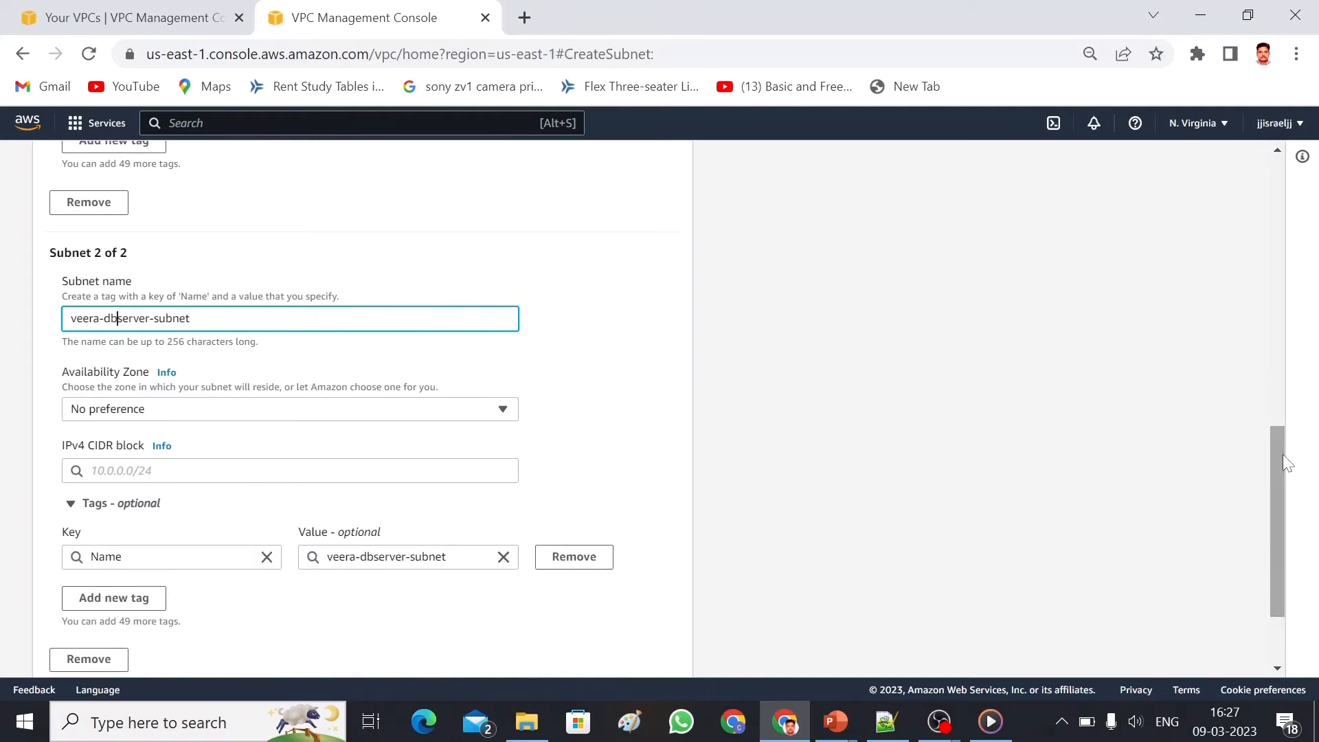
pyautogui.click(427, 416)
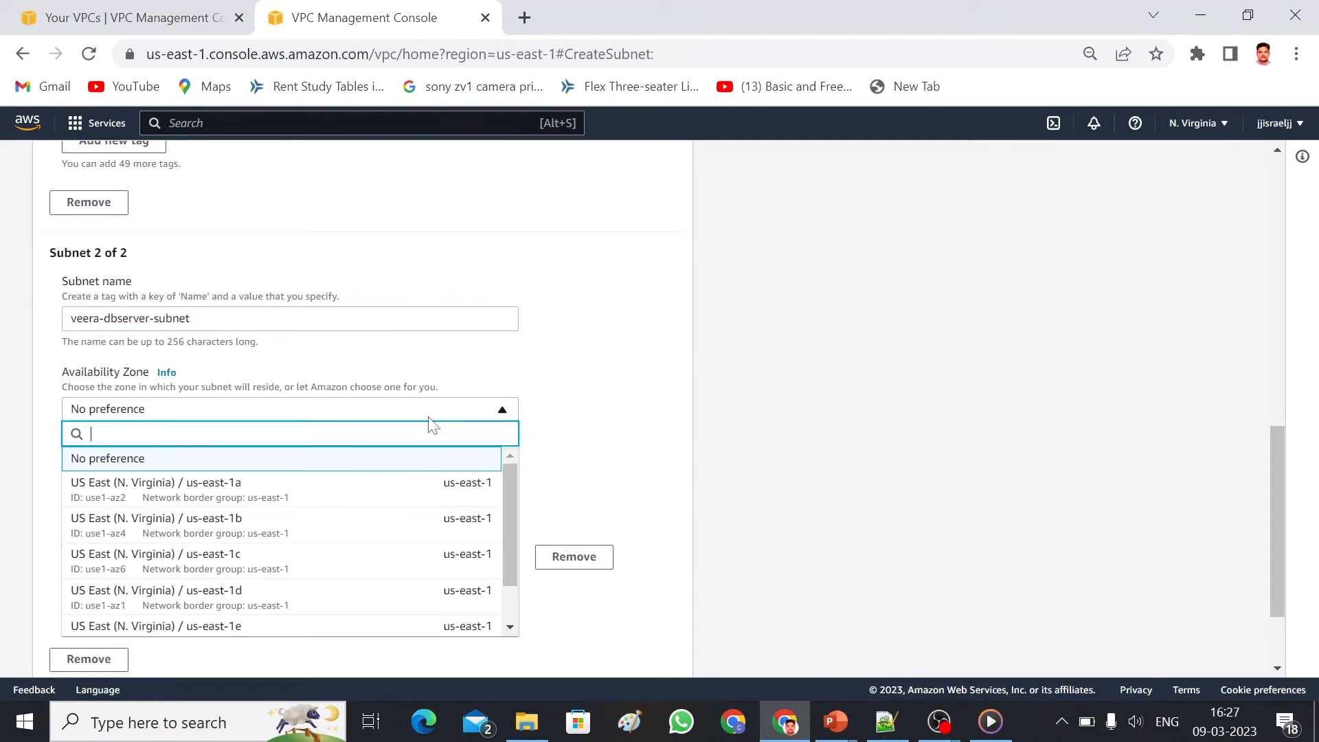
pyautogui.click(223, 502)
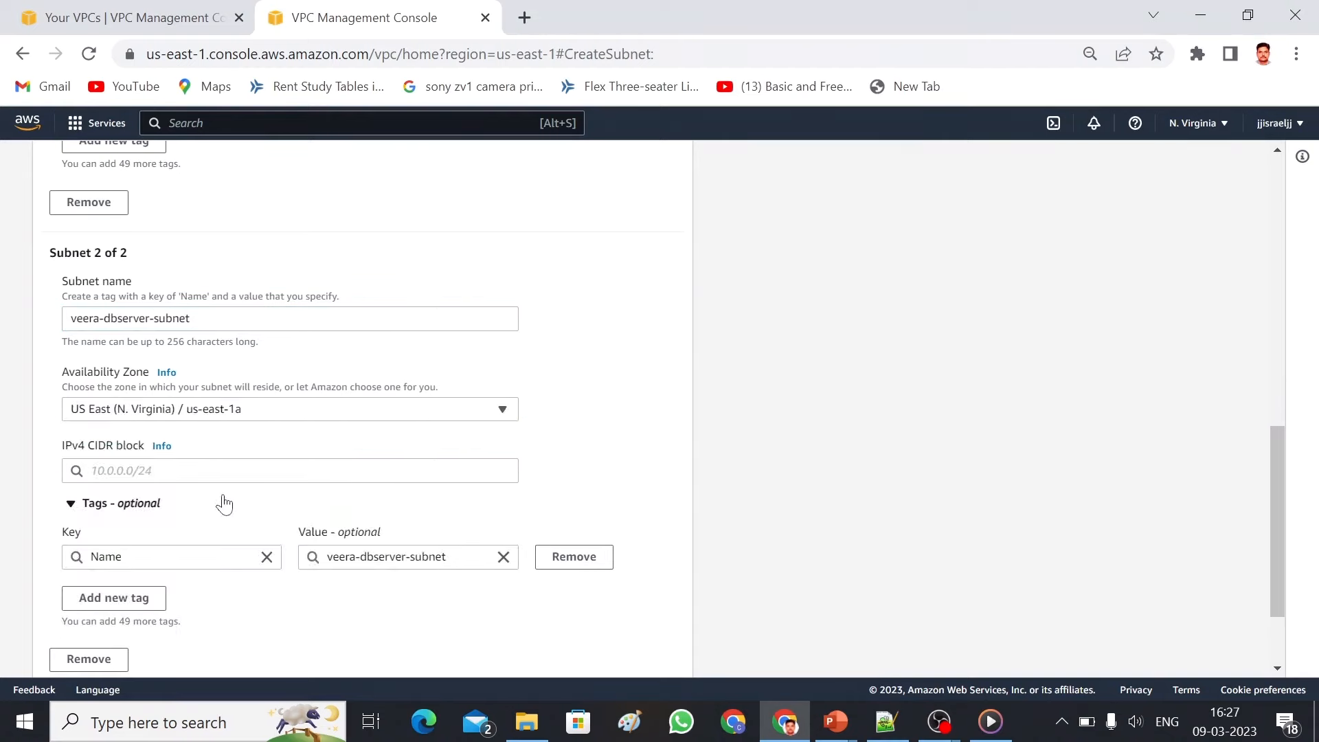
# - Set the IPv4 CIDR block of veera-dbserver-subnet to 10.0.1.0/24
pyautogui.click(248, 472)
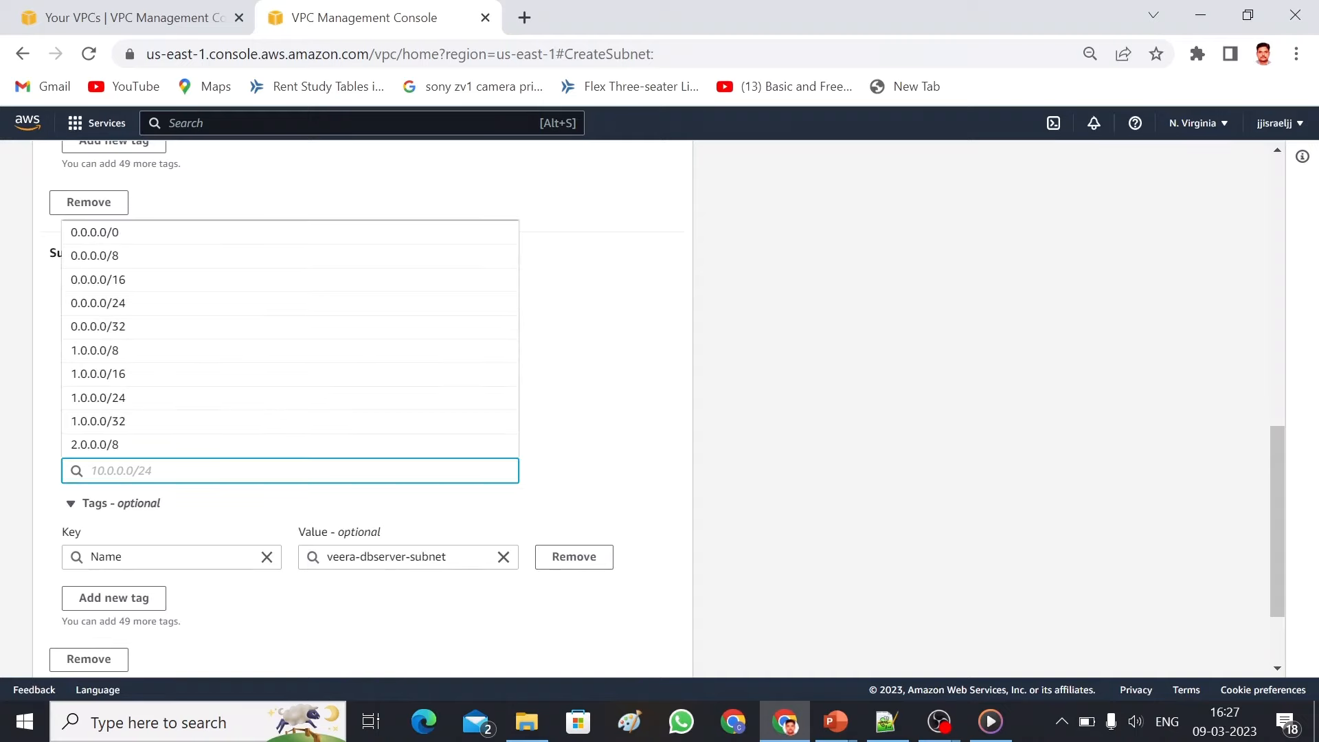
pyautogui.write('10.00')
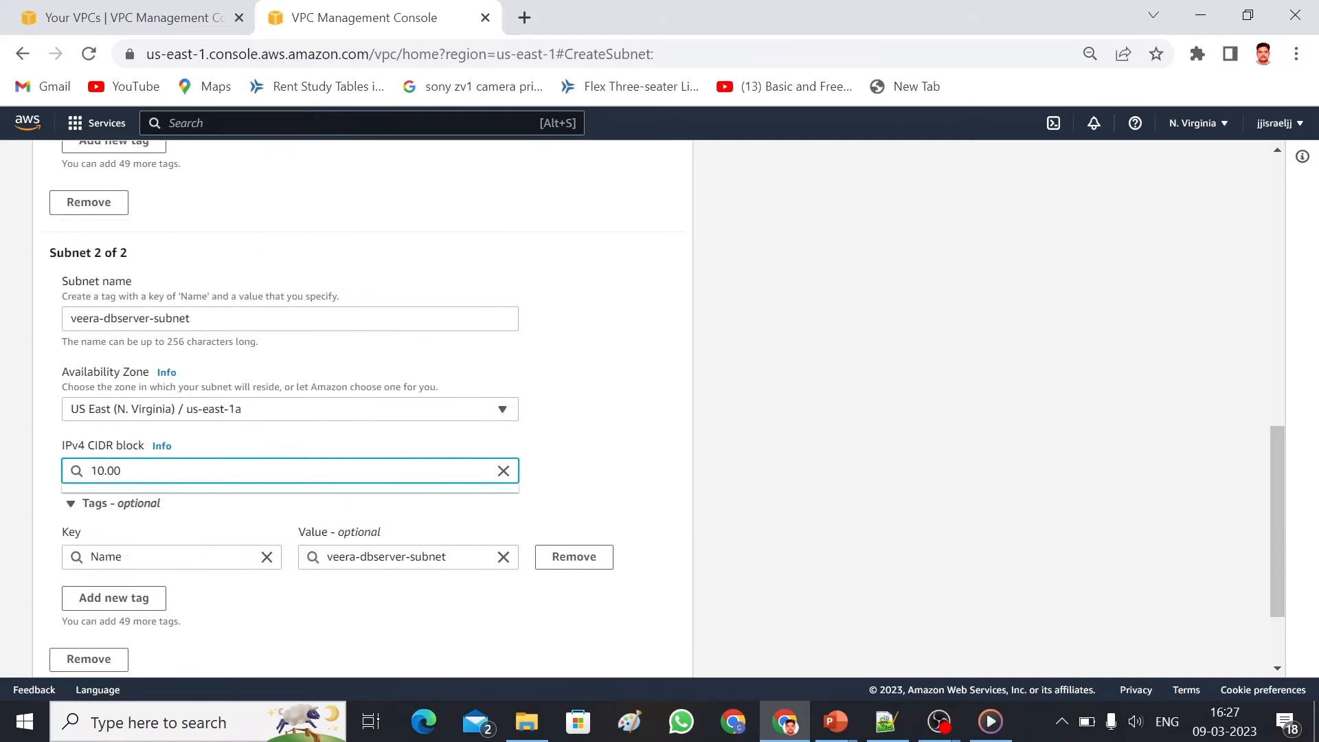
pyautogui.press('BackSpace')
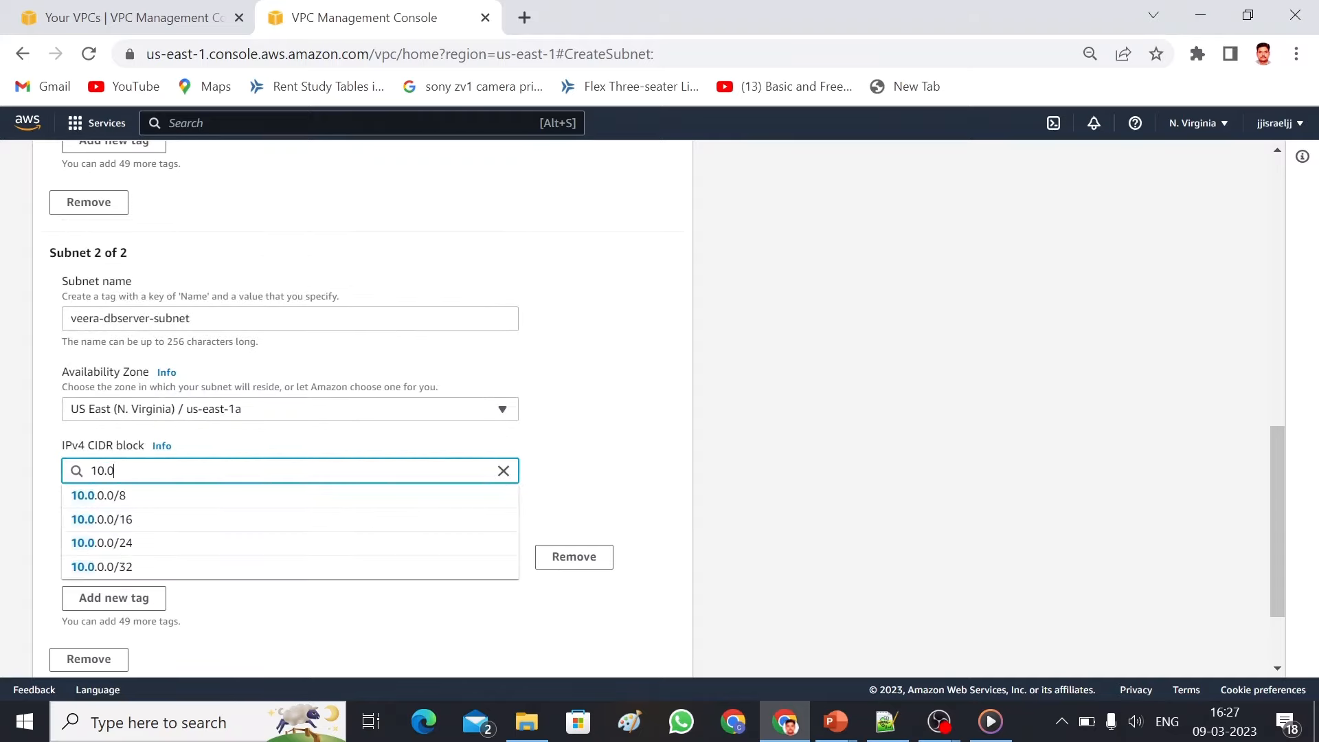
pyautogui.write('0')
pyautogui.press('BackSpace')
pyautogui.write('.0')
pyautogui.press('BackSpace')
pyautogui.write('1.0')
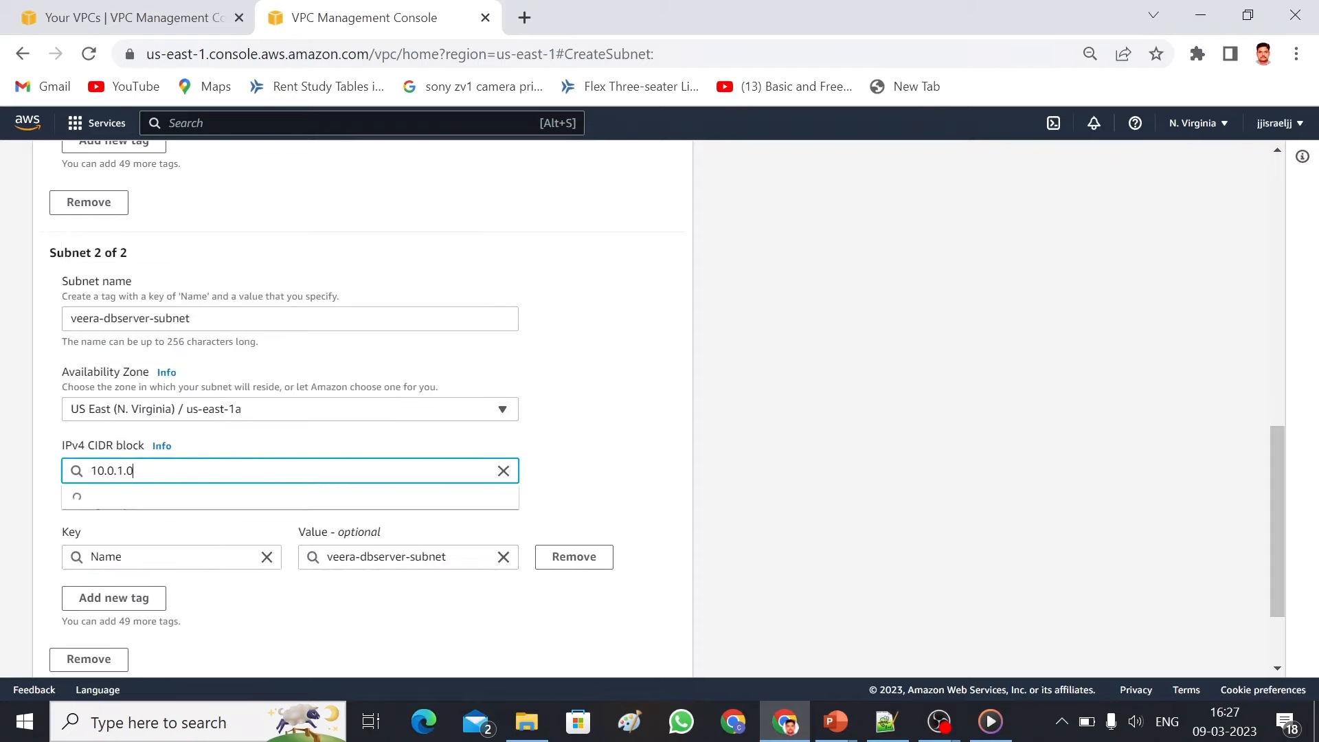
pyautogui.write('/24')
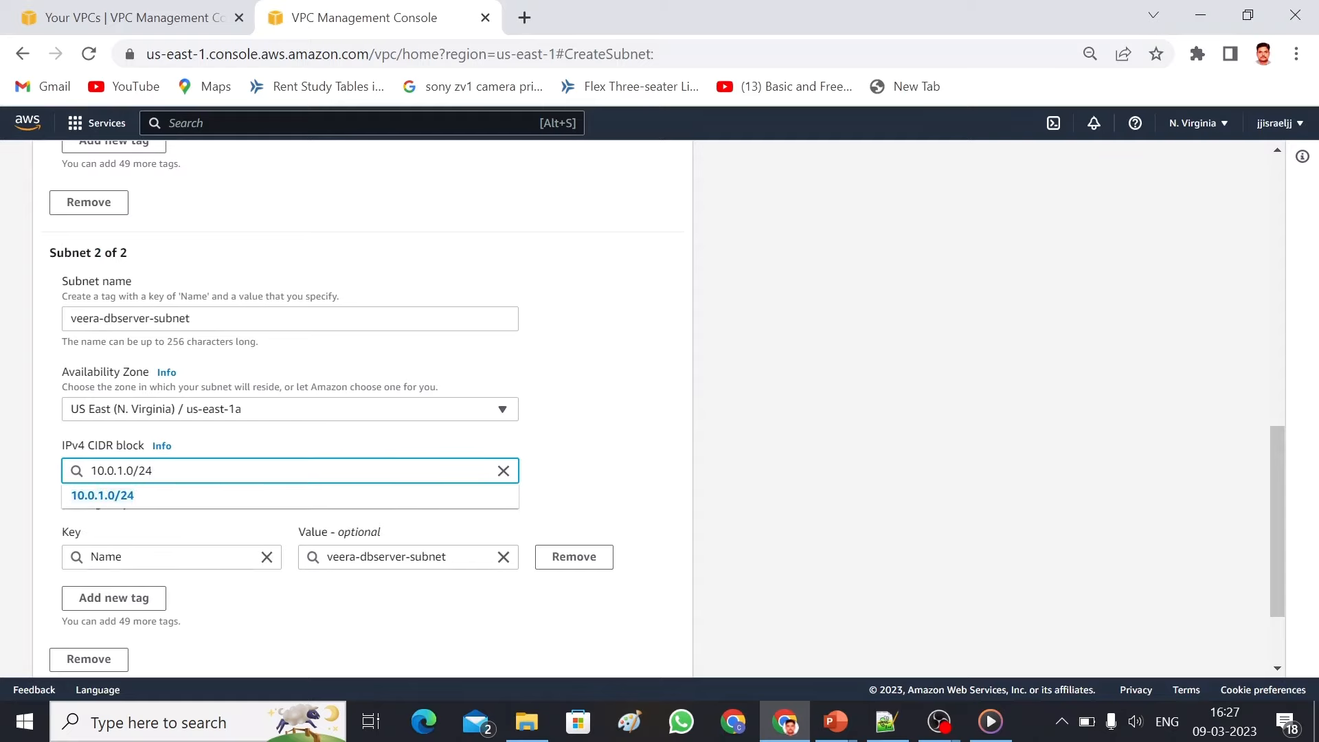
pyautogui.click(166, 496)
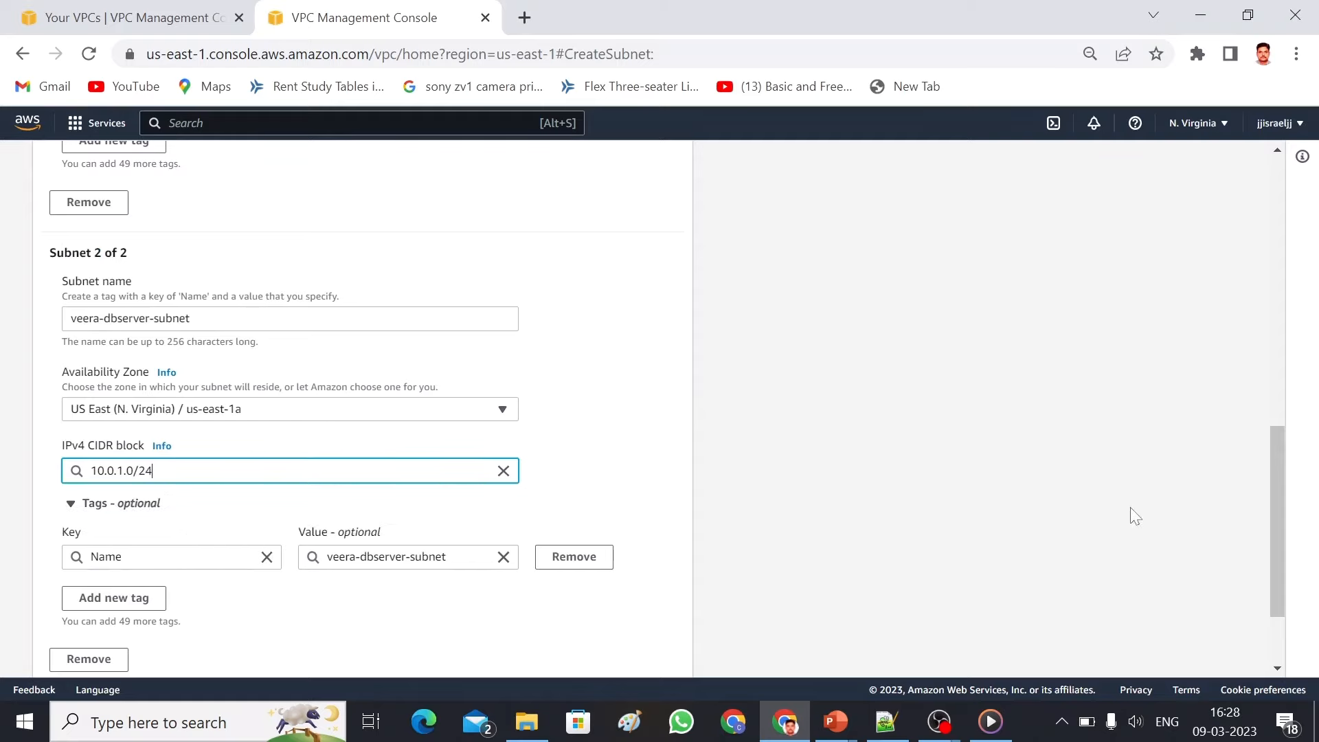
# - Create both subnets and widen the Name column in the subnet list to show their full names
pyautogui.moveTo(1277, 451); pyautogui.dragTo(1278, 483)
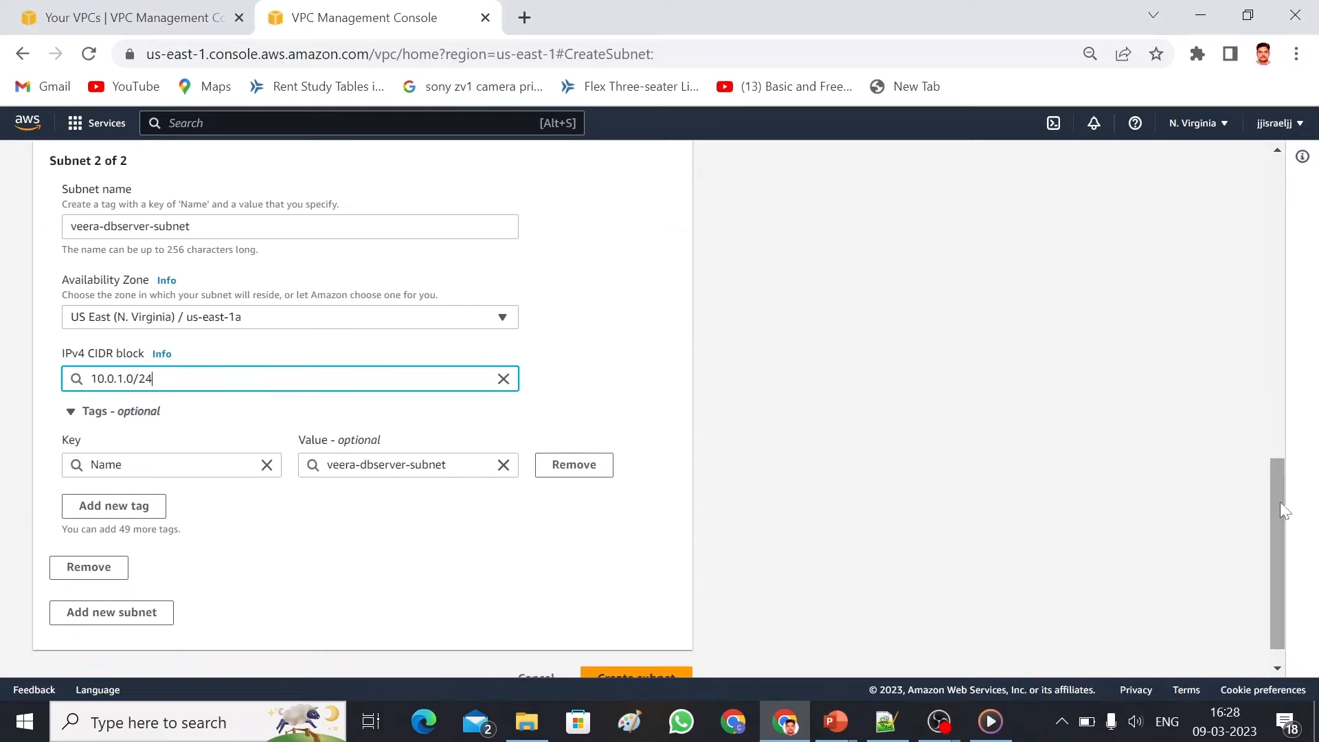
pyautogui.scroll(-1, 1281, 502)
pyautogui.click(653, 649)
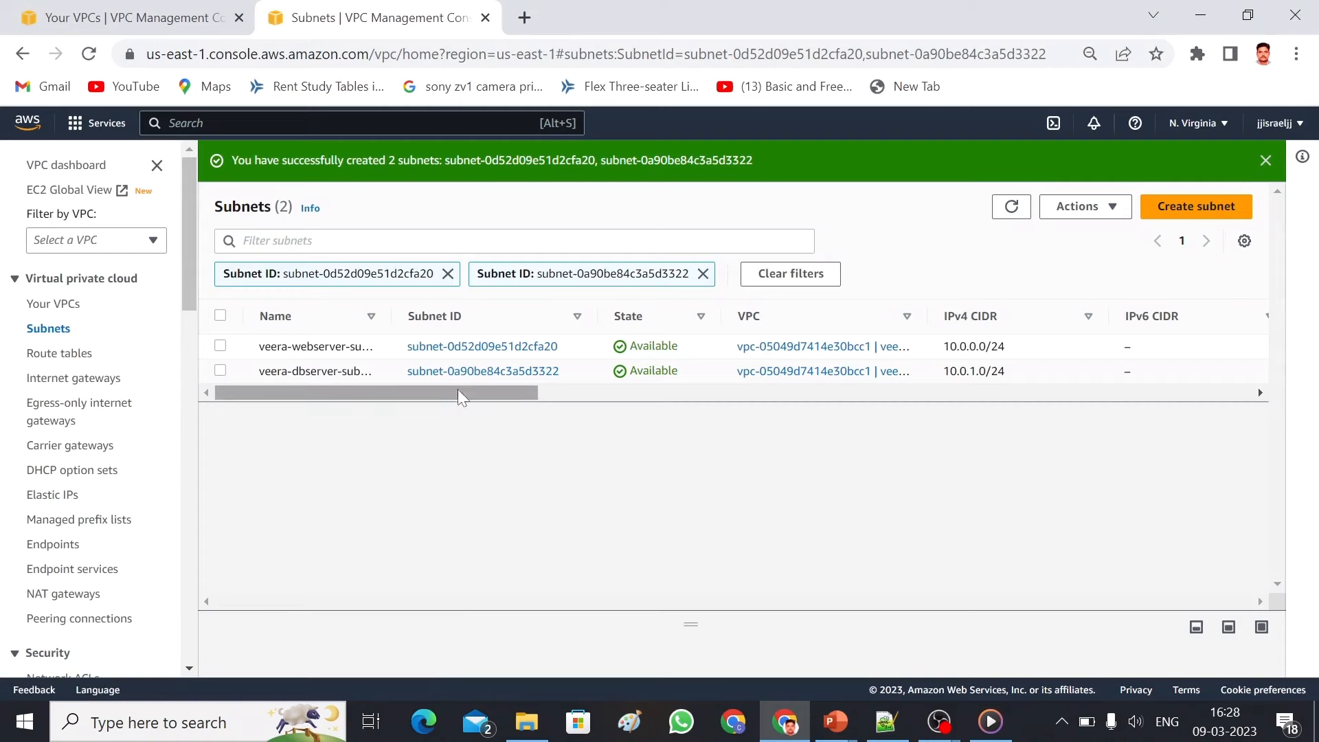
pyautogui.moveTo(392, 316); pyautogui.dragTo(443, 316)
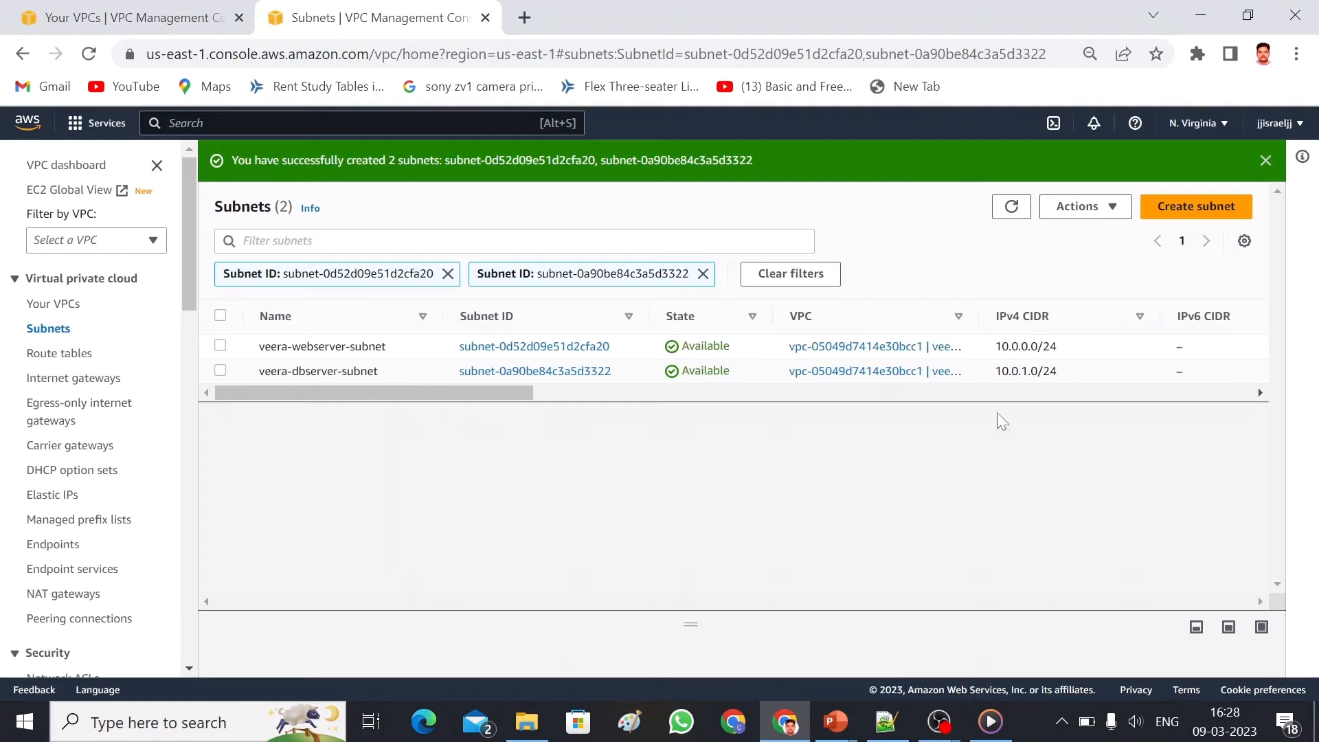
# - Enable auto-assign public IPv4 address in the settings of veera-webserver-subnet, save, and deselect the subnet
pyautogui.moveTo(1067, 345); pyautogui.dragTo(997, 349)
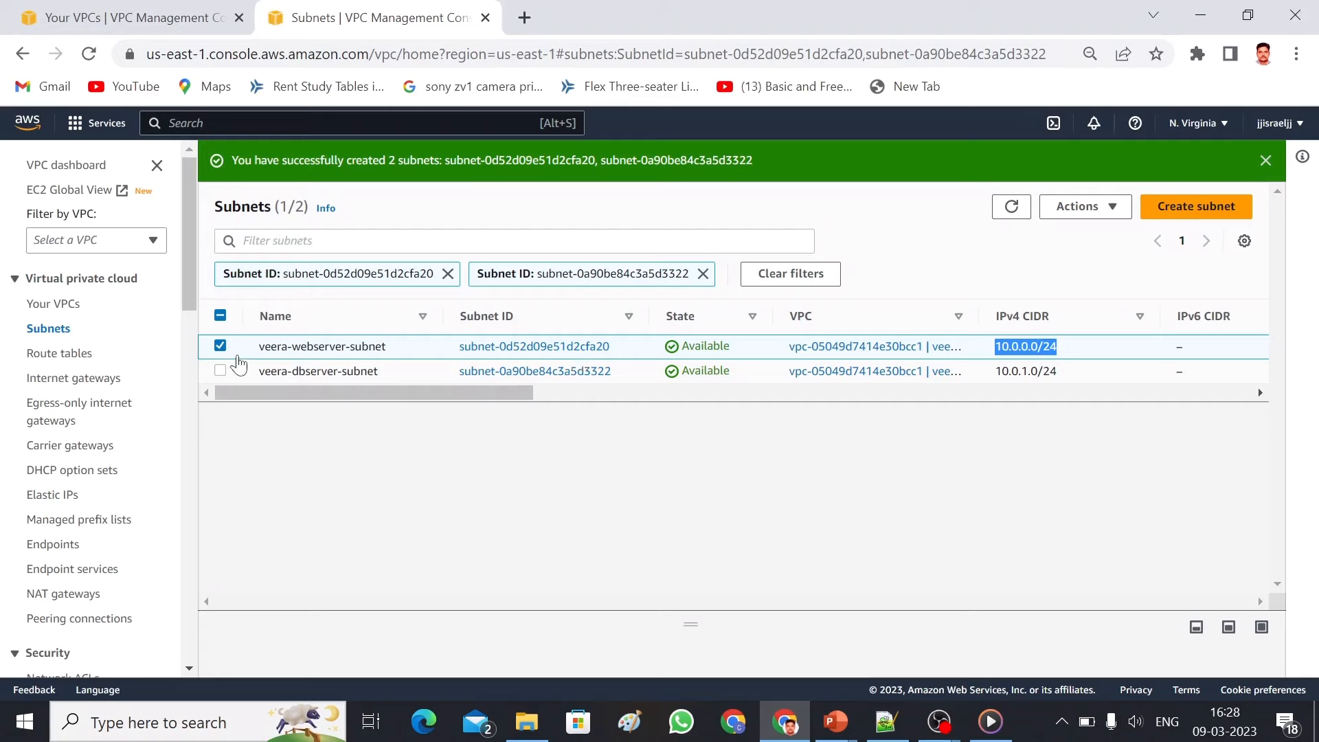
pyautogui.click(1101, 214)
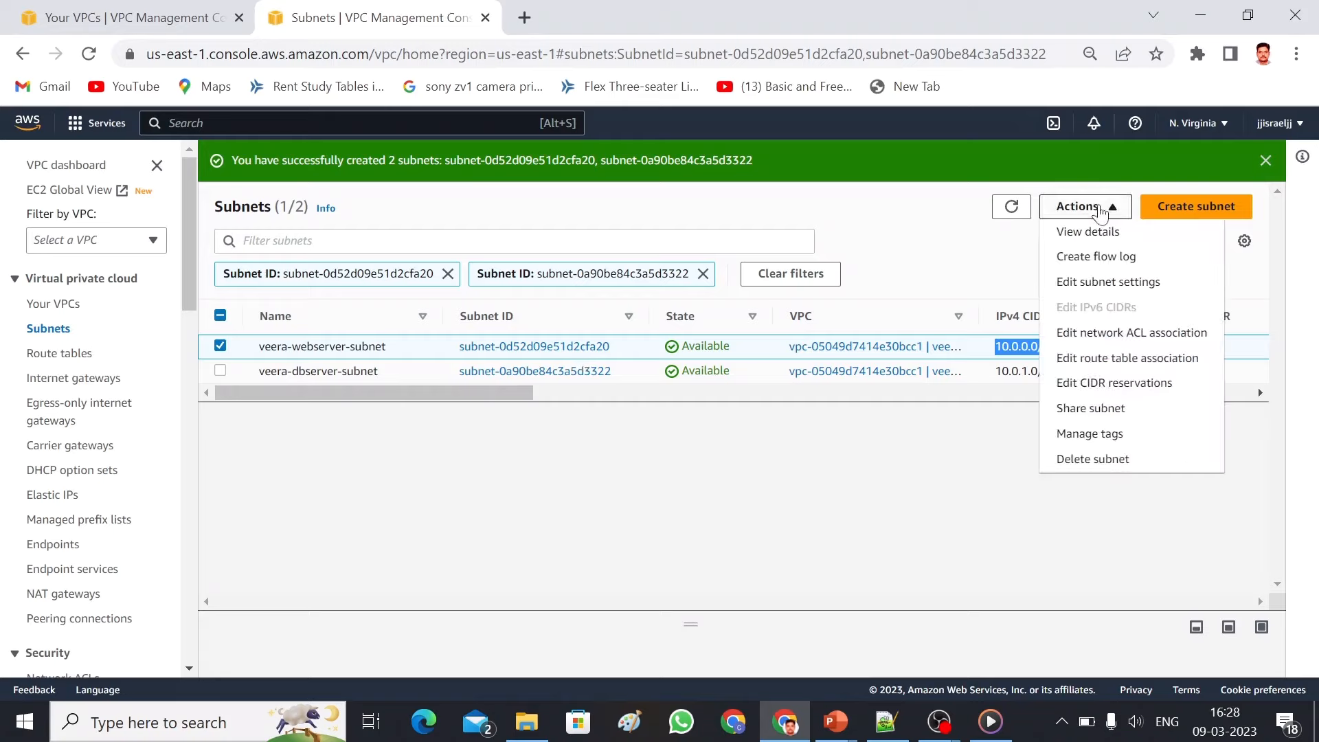
pyautogui.click(1114, 283)
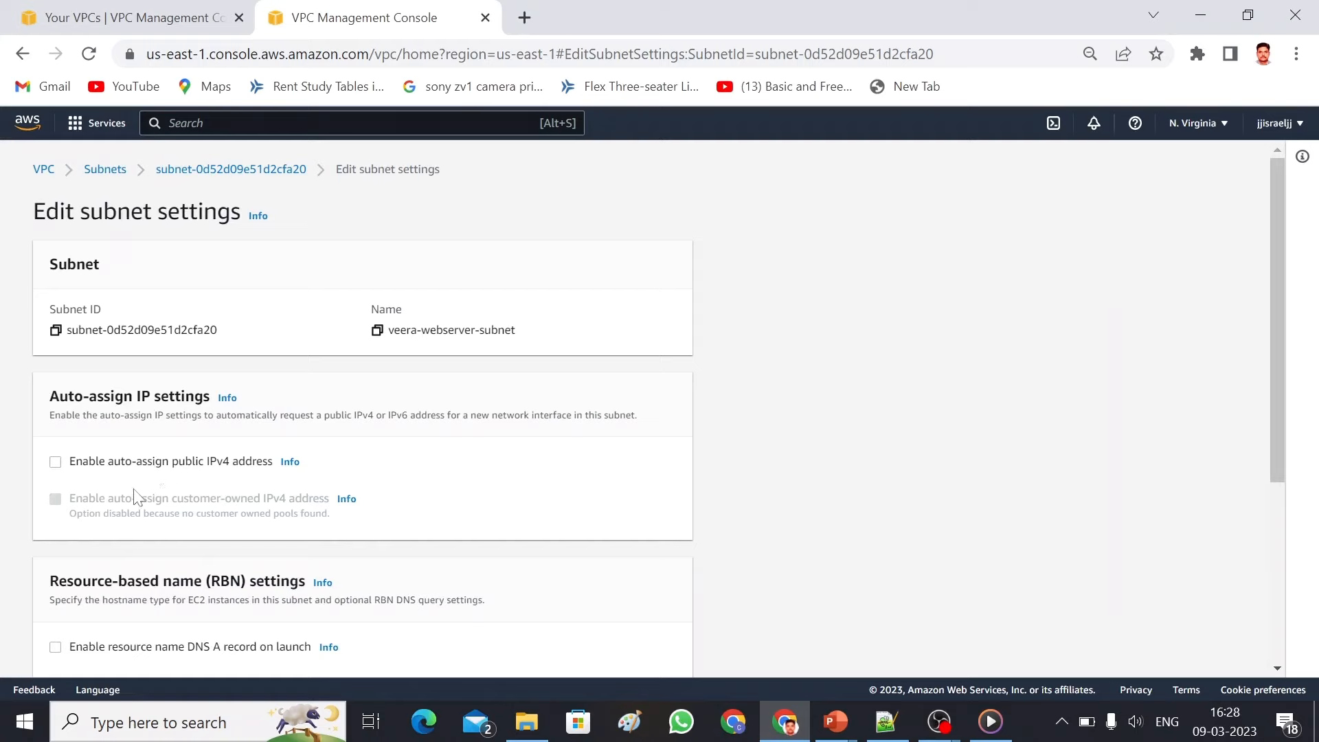
pyautogui.click(56, 463)
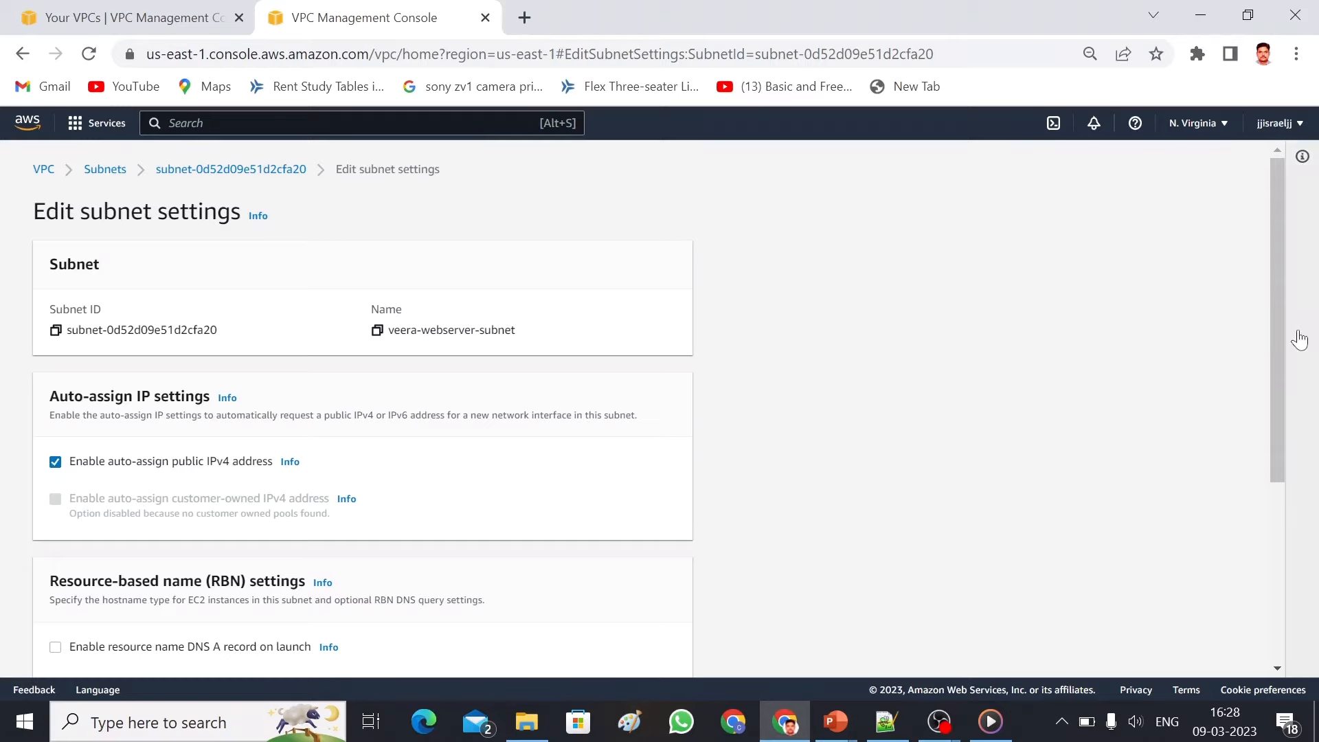
pyautogui.moveTo(1279, 339); pyautogui.dragTo(1317, 583)
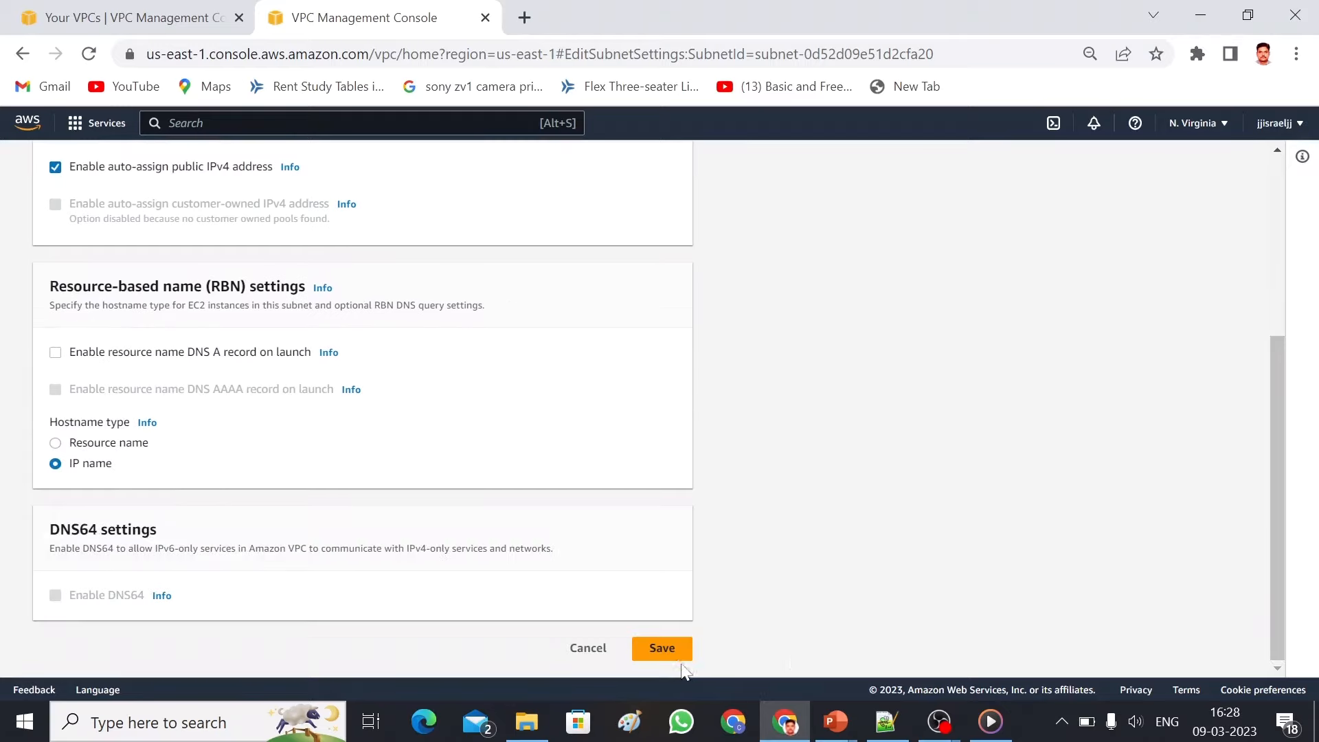
pyautogui.click(661, 648)
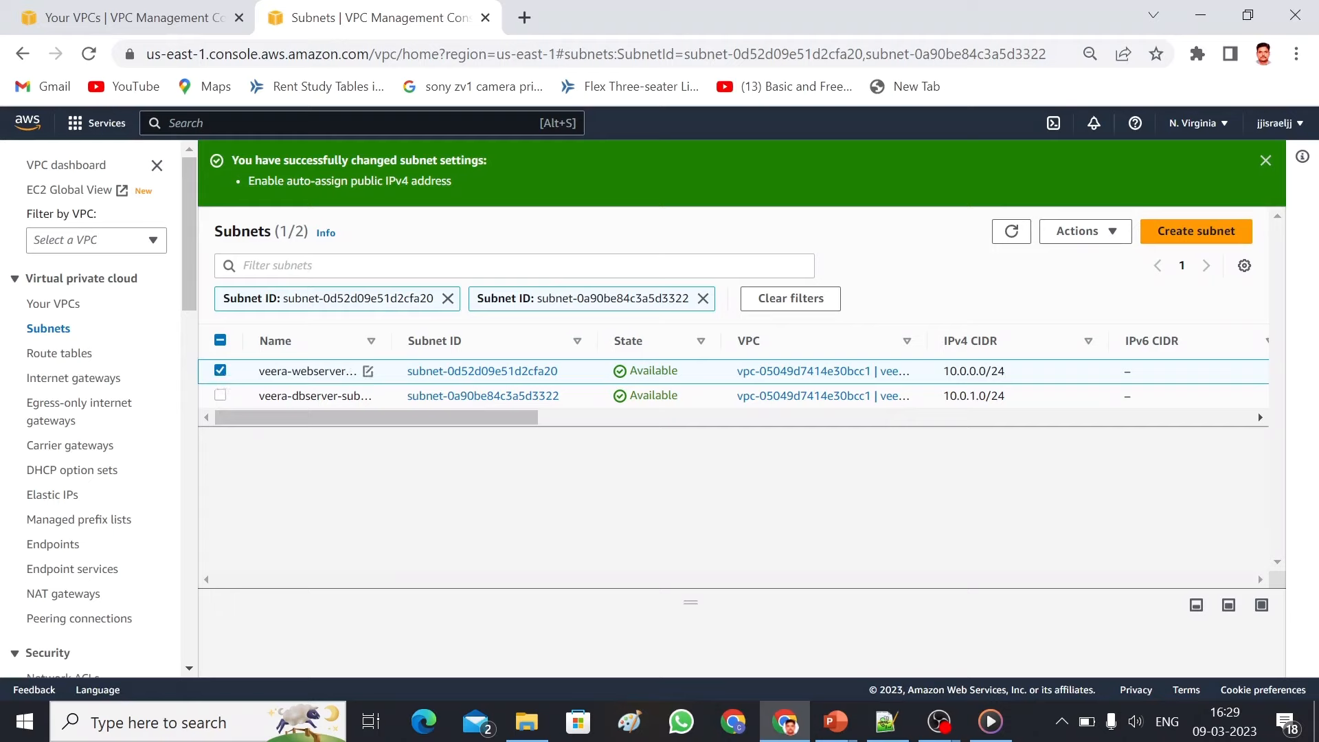
pyautogui.click(220, 371)
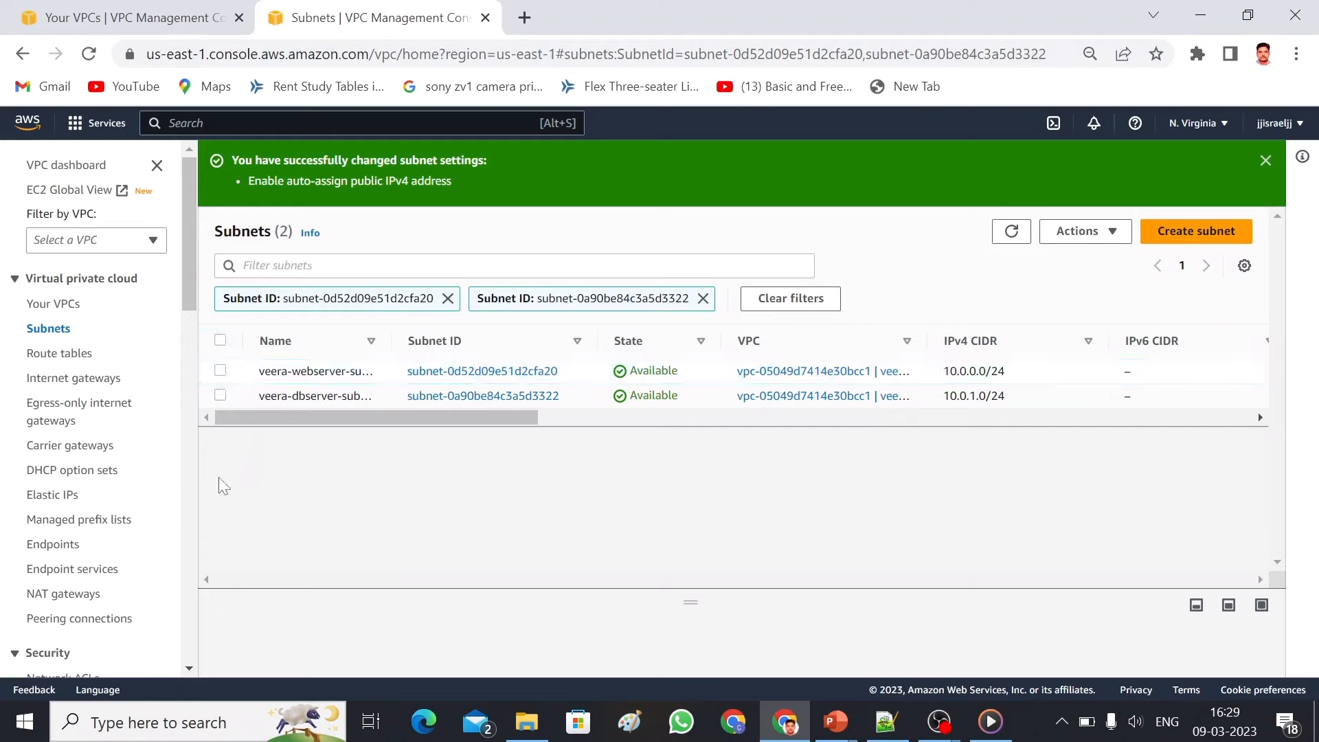
# - Create an internet gateway with the name tag veera-IGW
pyautogui.click(100, 378)
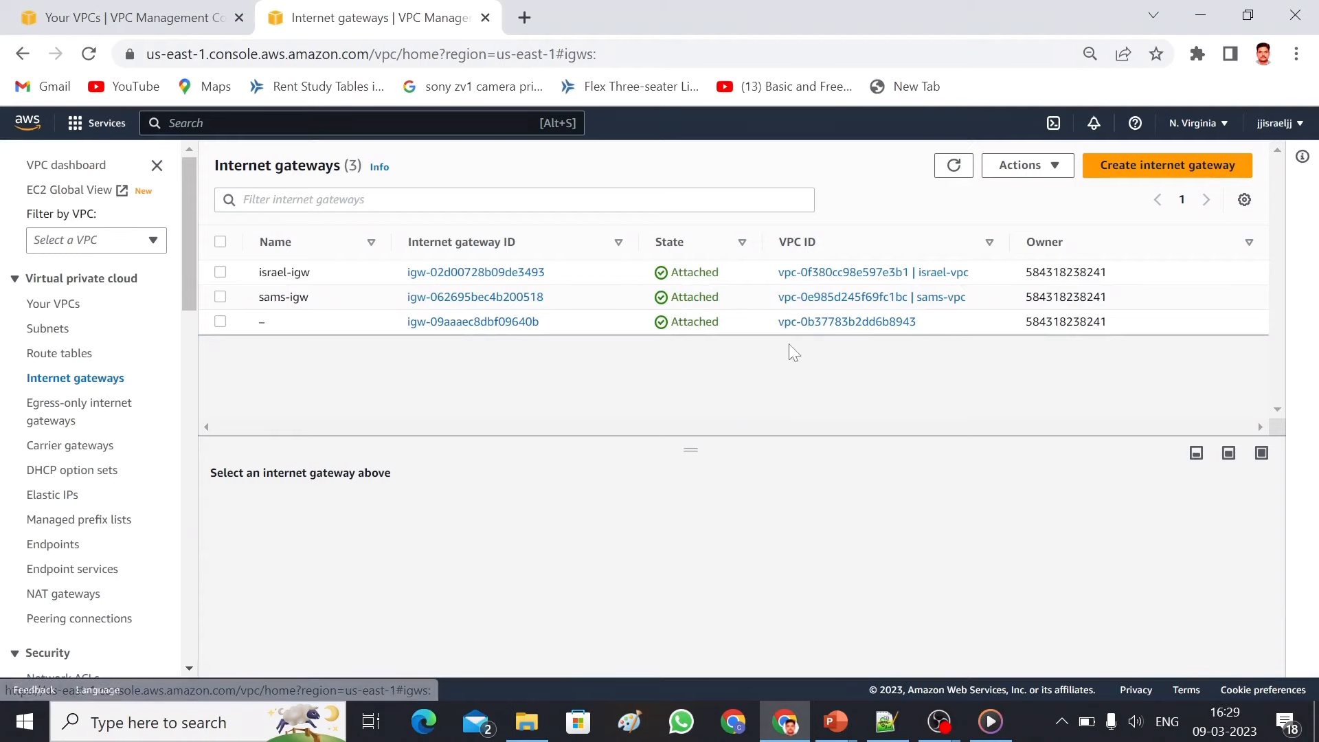
pyautogui.click(1138, 174)
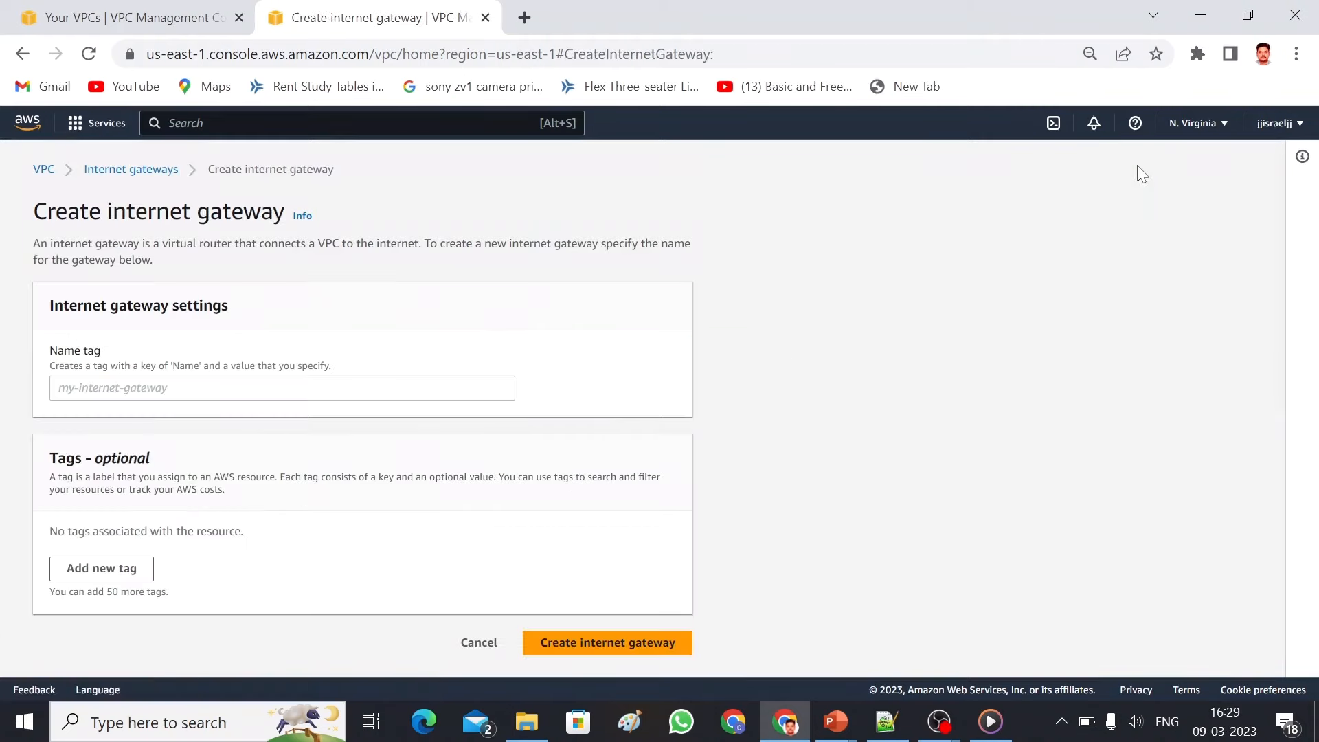
pyautogui.click(278, 388)
pyautogui.write('veera')
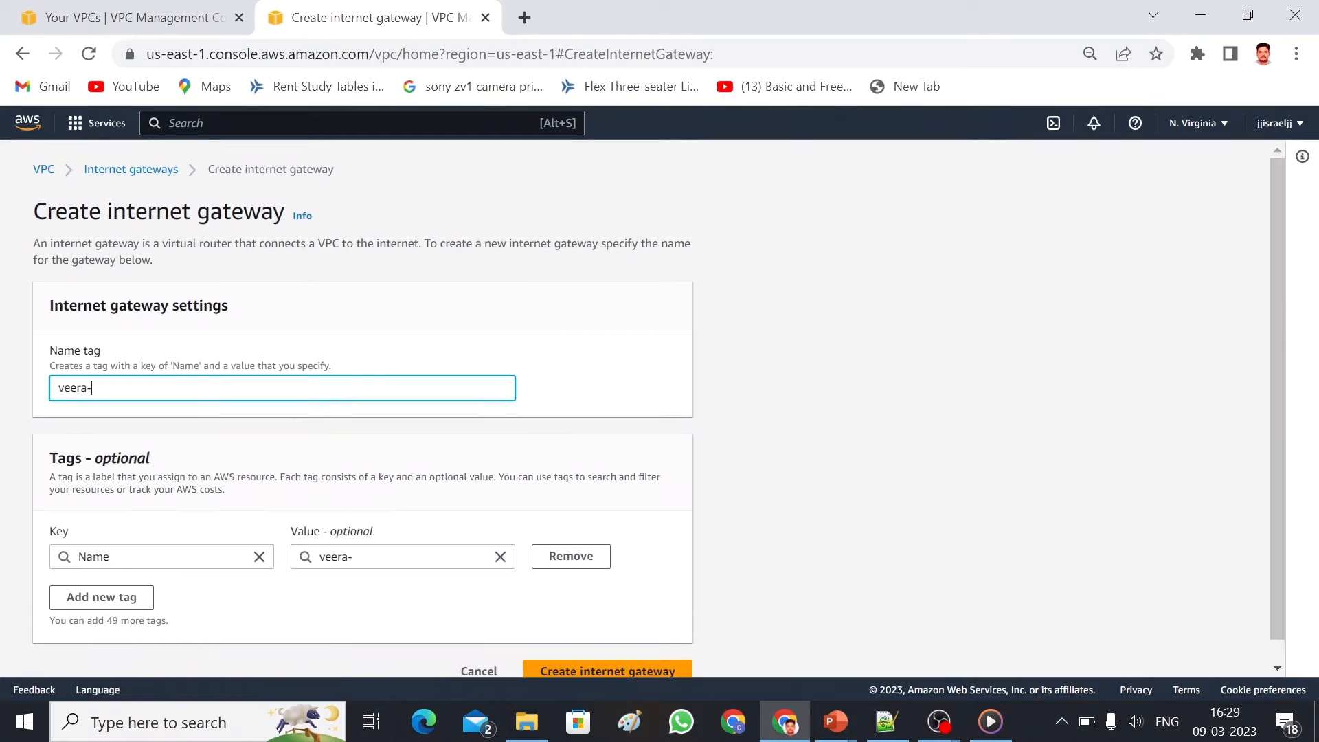
pyautogui.write('-l')
pyautogui.write('GW')
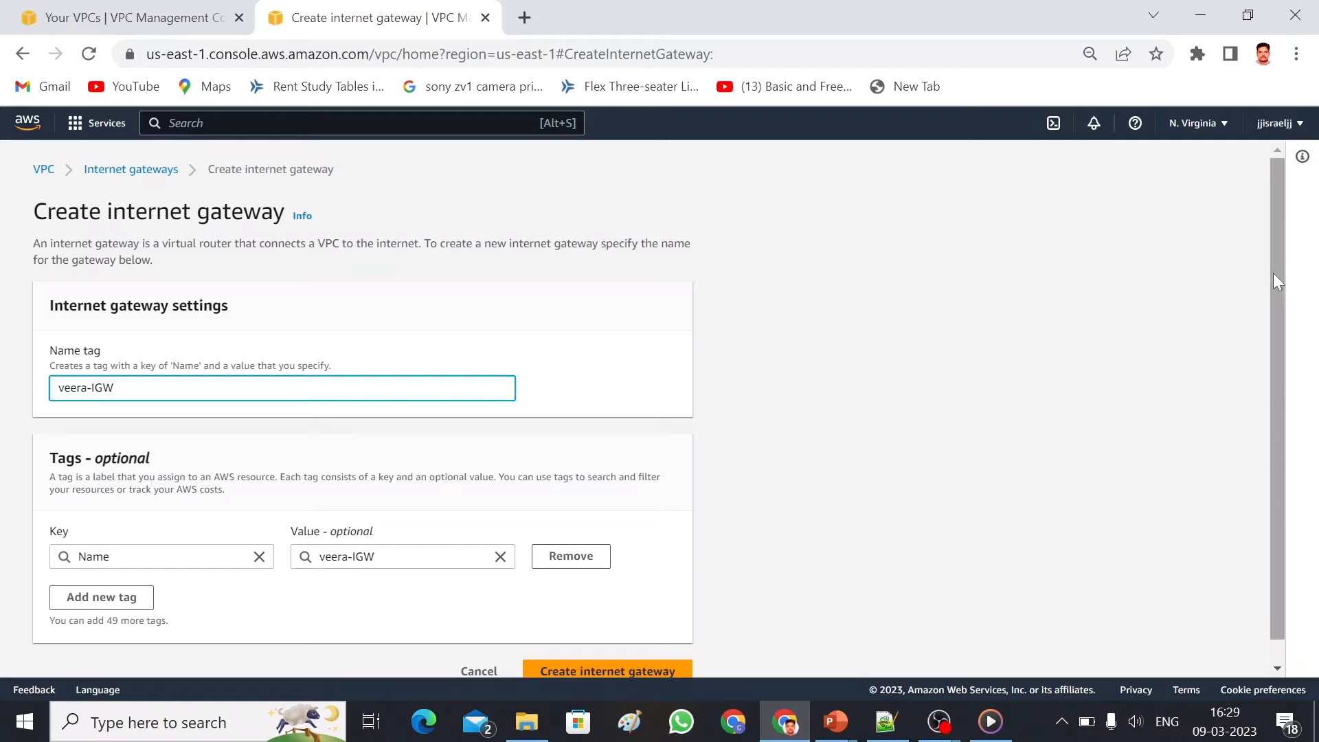
pyautogui.scroll(-1, 1276, 275)
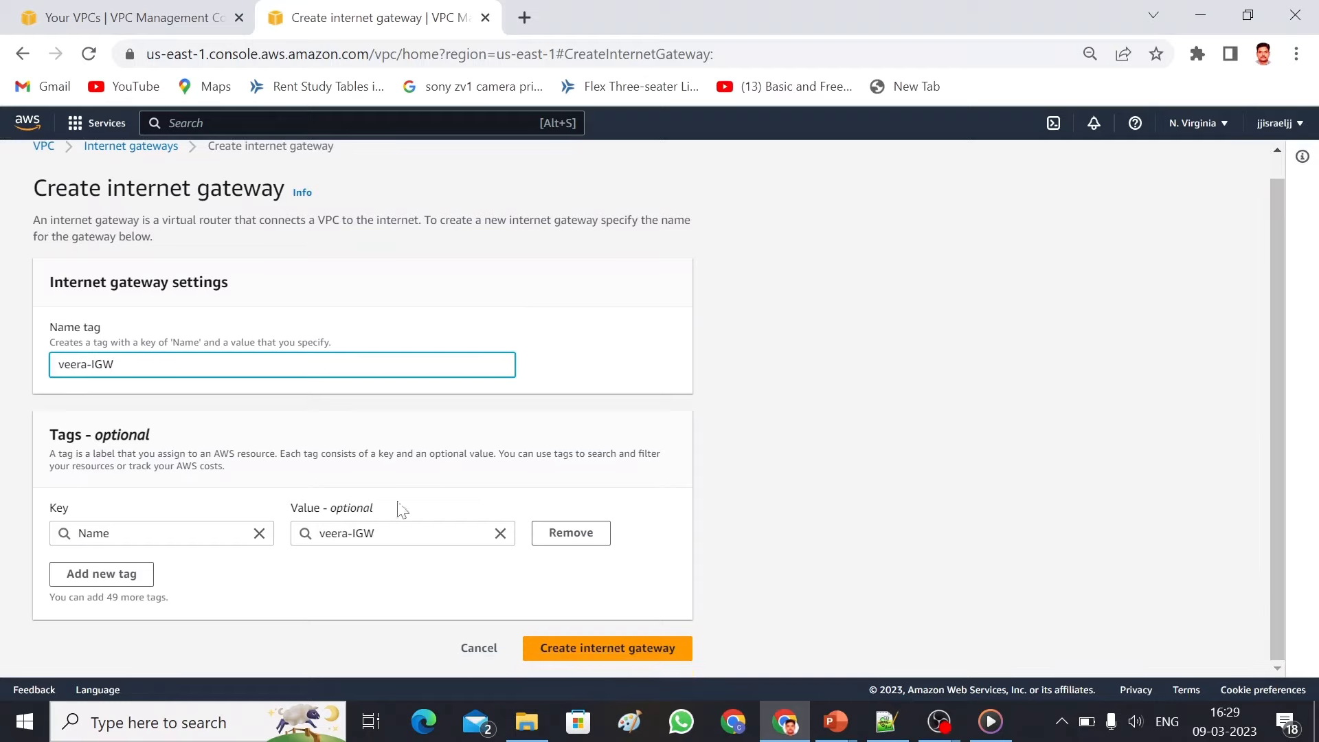
pyautogui.click(630, 651)
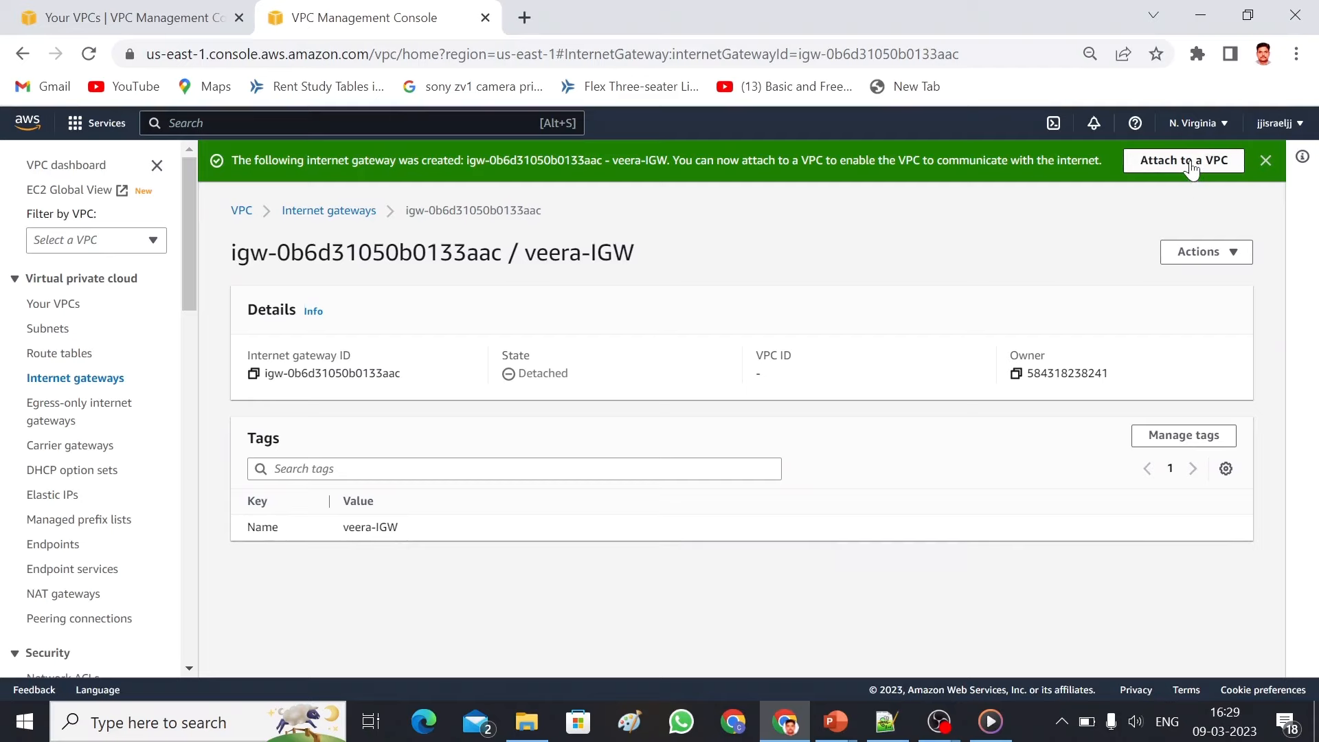
# - Attach the veera-IGW internet gateway to veera-vpc
pyautogui.click(1204, 265)
pyautogui.click(1183, 276)
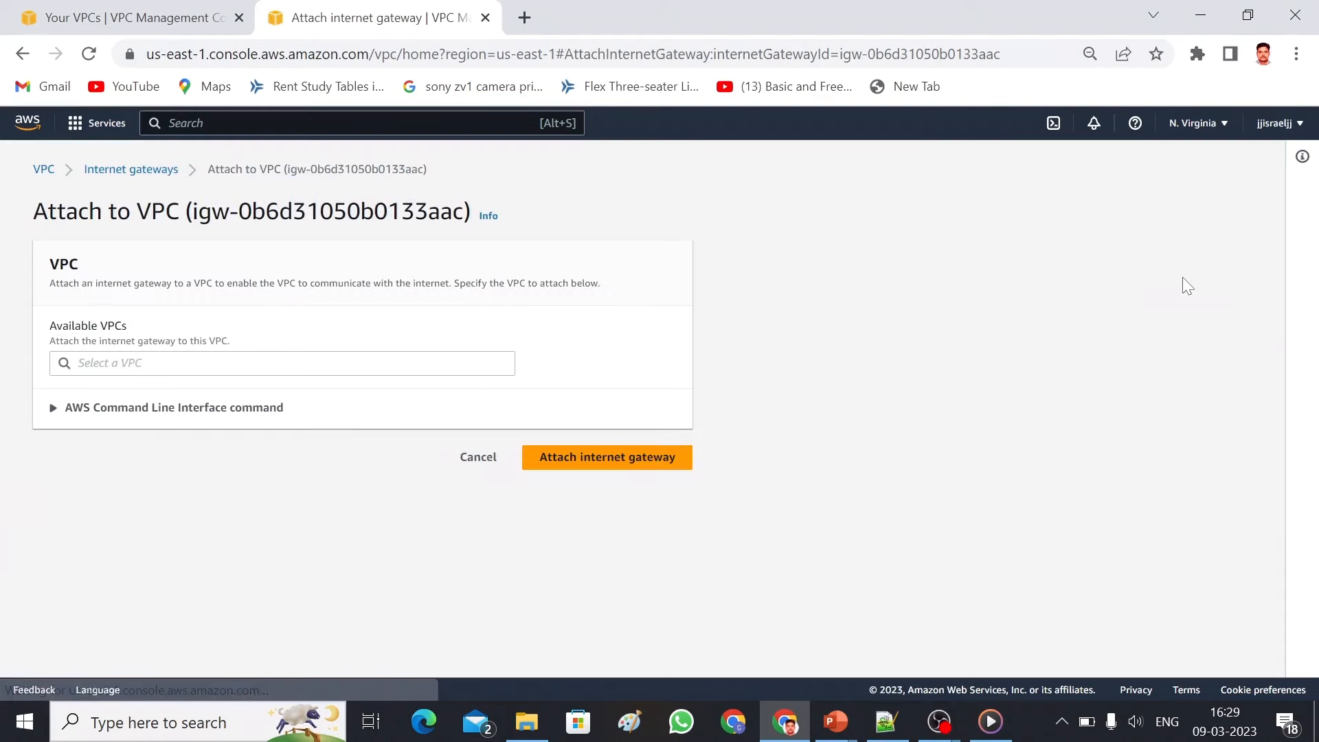
pyautogui.click(278, 363)
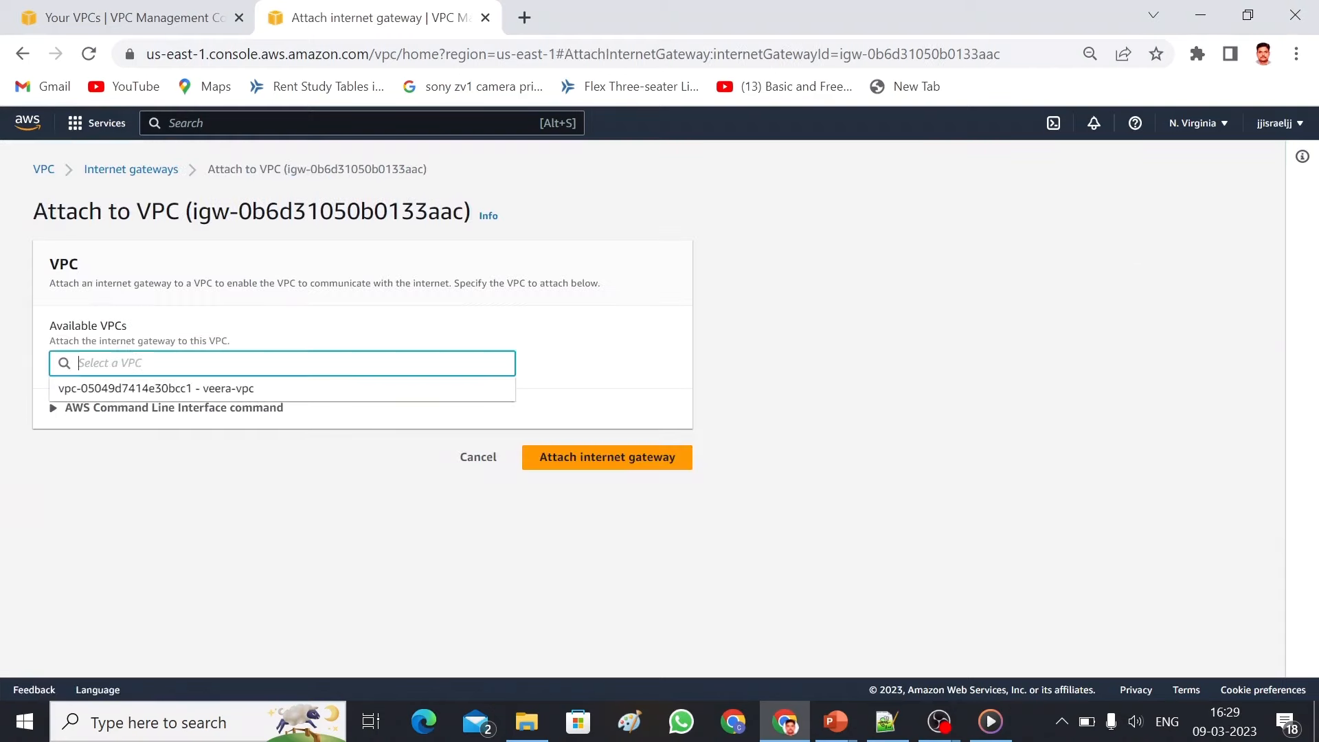
pyautogui.click(280, 388)
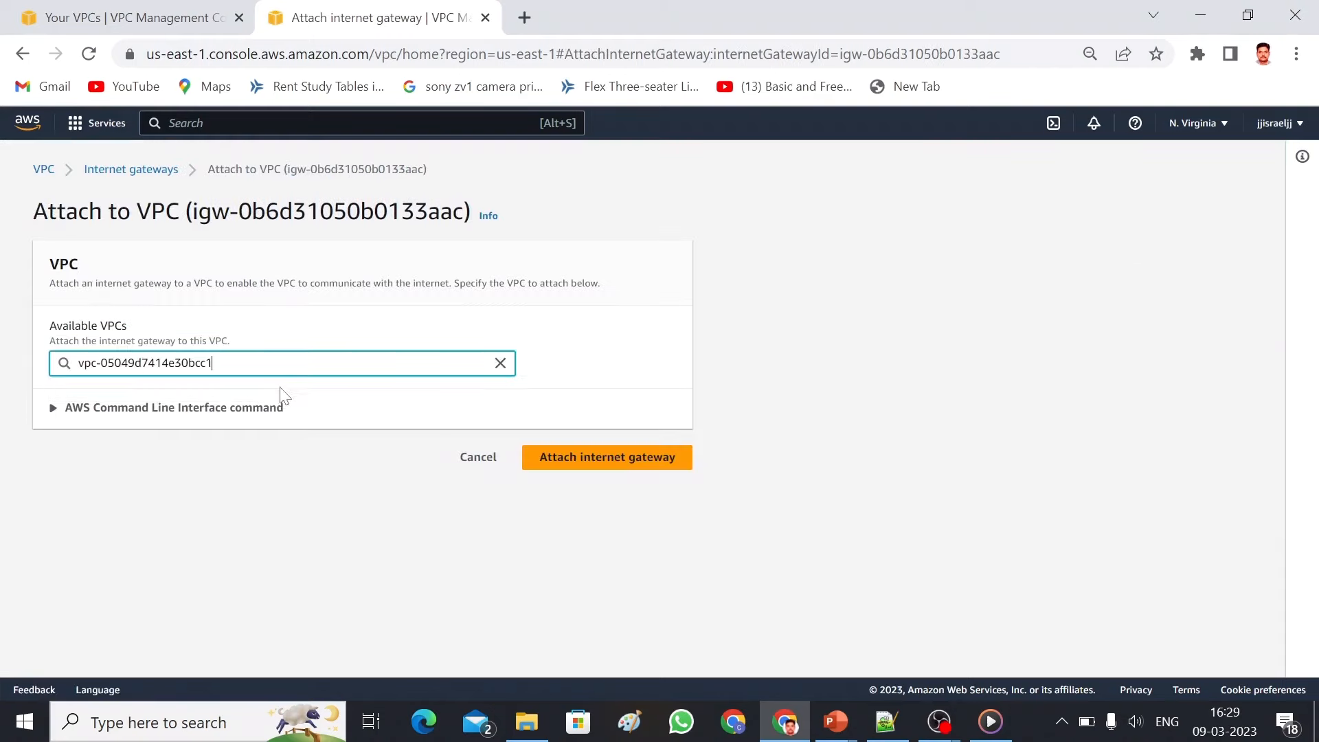
pyautogui.click(607, 464)
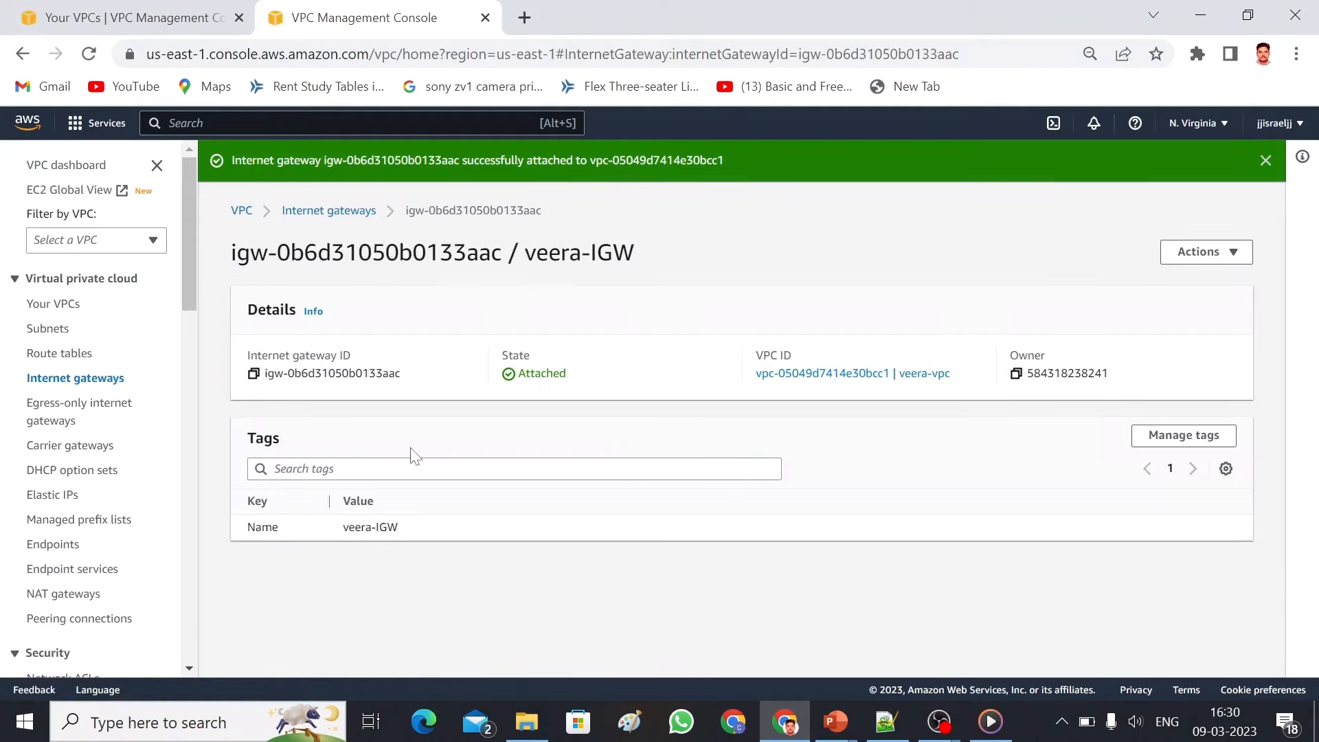
# - Widen the VPC column in the route table list and name veera-vpc's main route table veera-rt
pyautogui.click(73, 363)
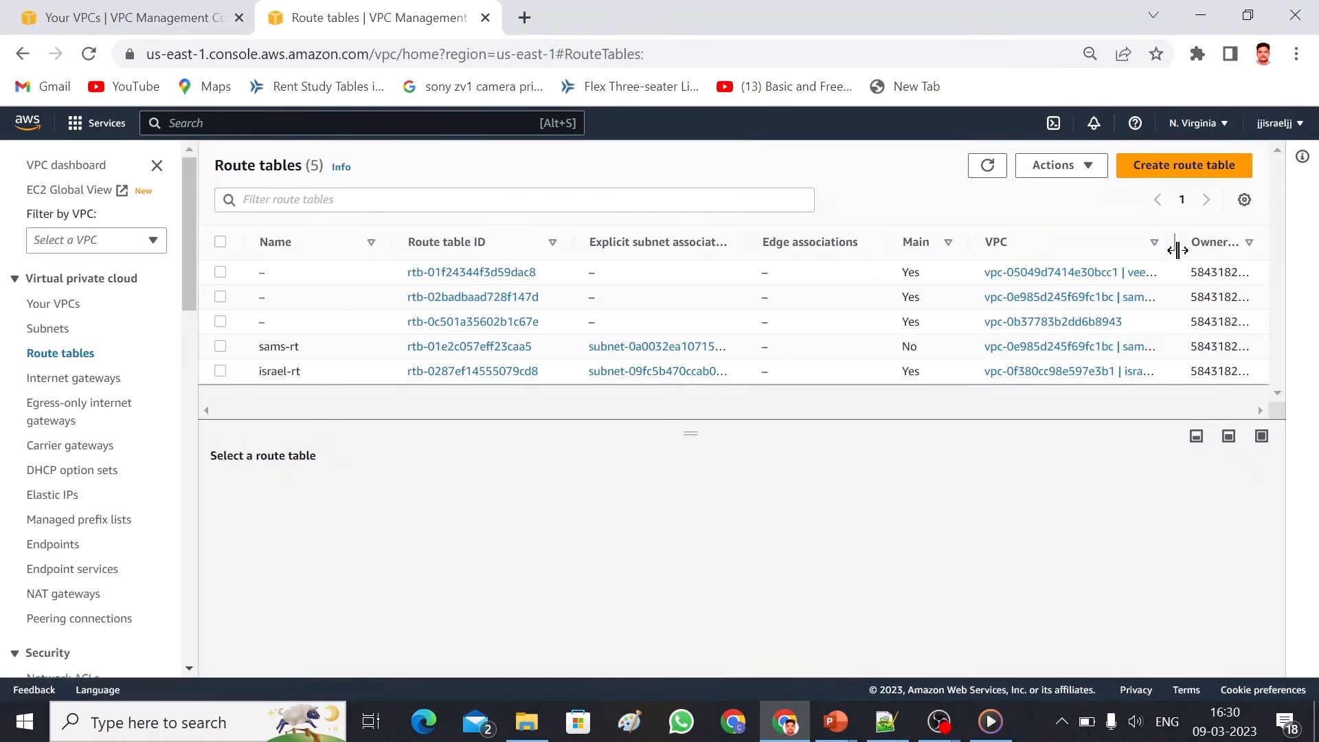
pyautogui.moveTo(1177, 250); pyautogui.dragTo(1233, 251)
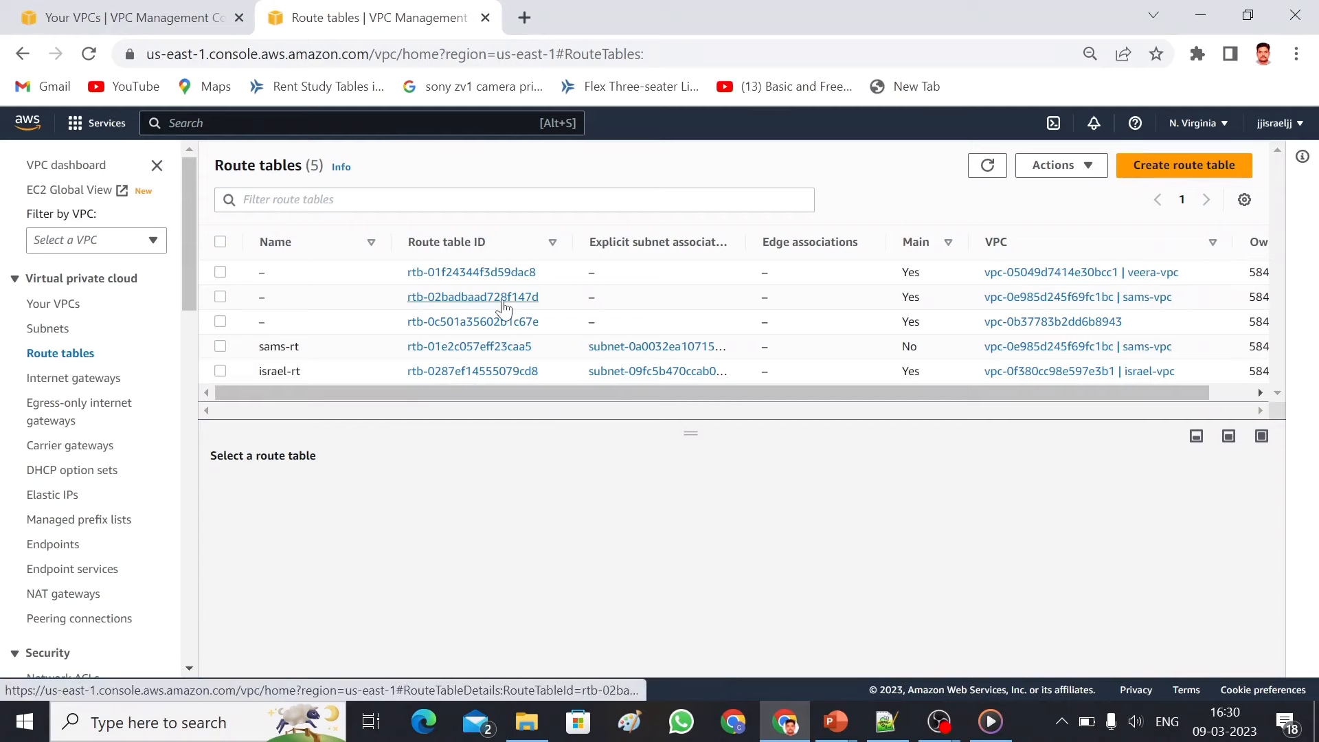
pyautogui.click(276, 273)
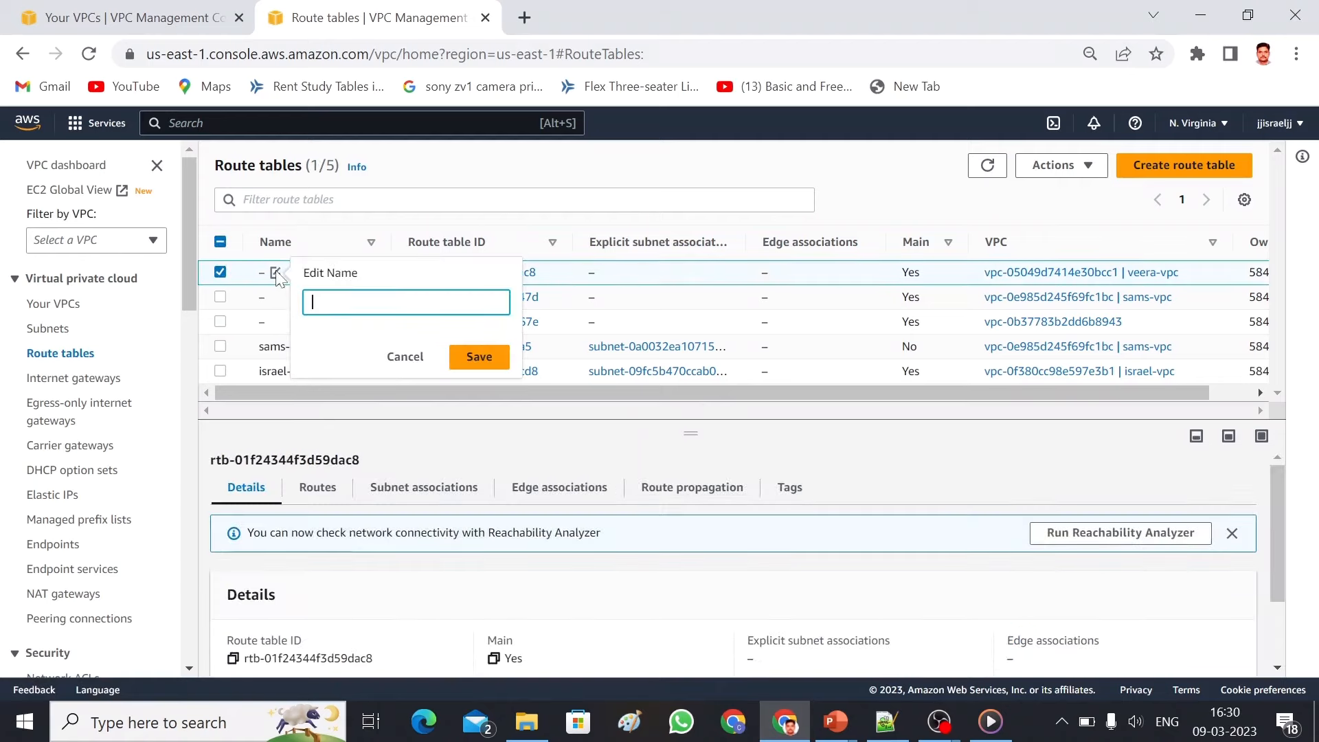
pyautogui.write('veera')
pyautogui.write('-rt')
pyautogui.click(467, 357)
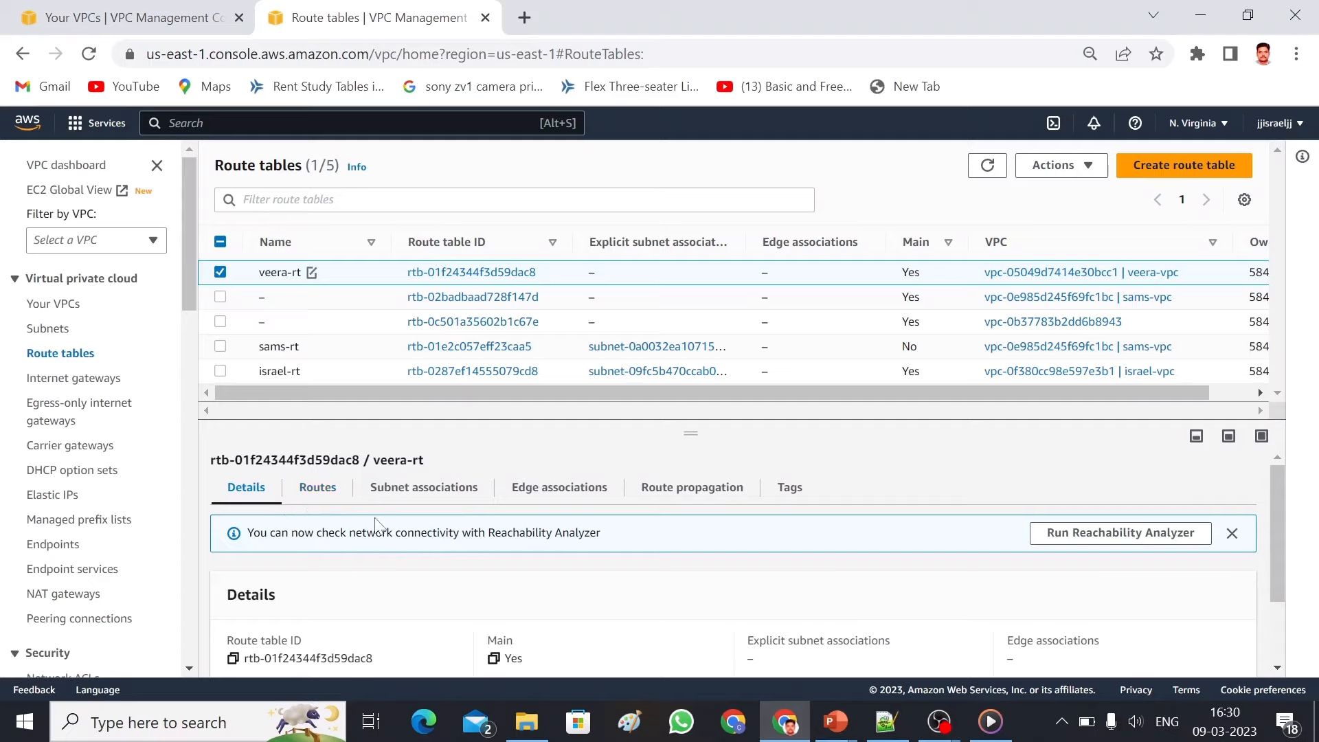
# - Add a route to veera-rt with destination 0.0.0.0/0 and the veera-IGW internet gateway as target, and save the changes
pyautogui.click(324, 494)
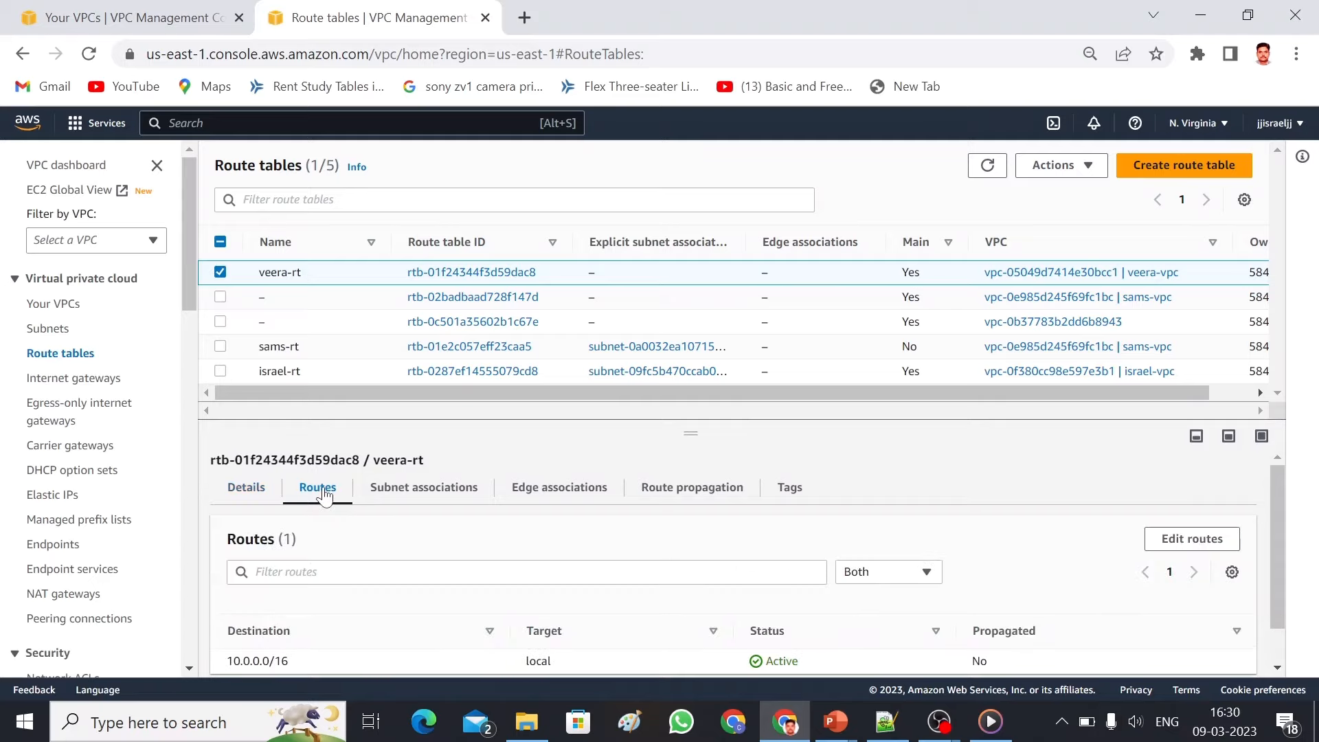
pyautogui.click(1204, 545)
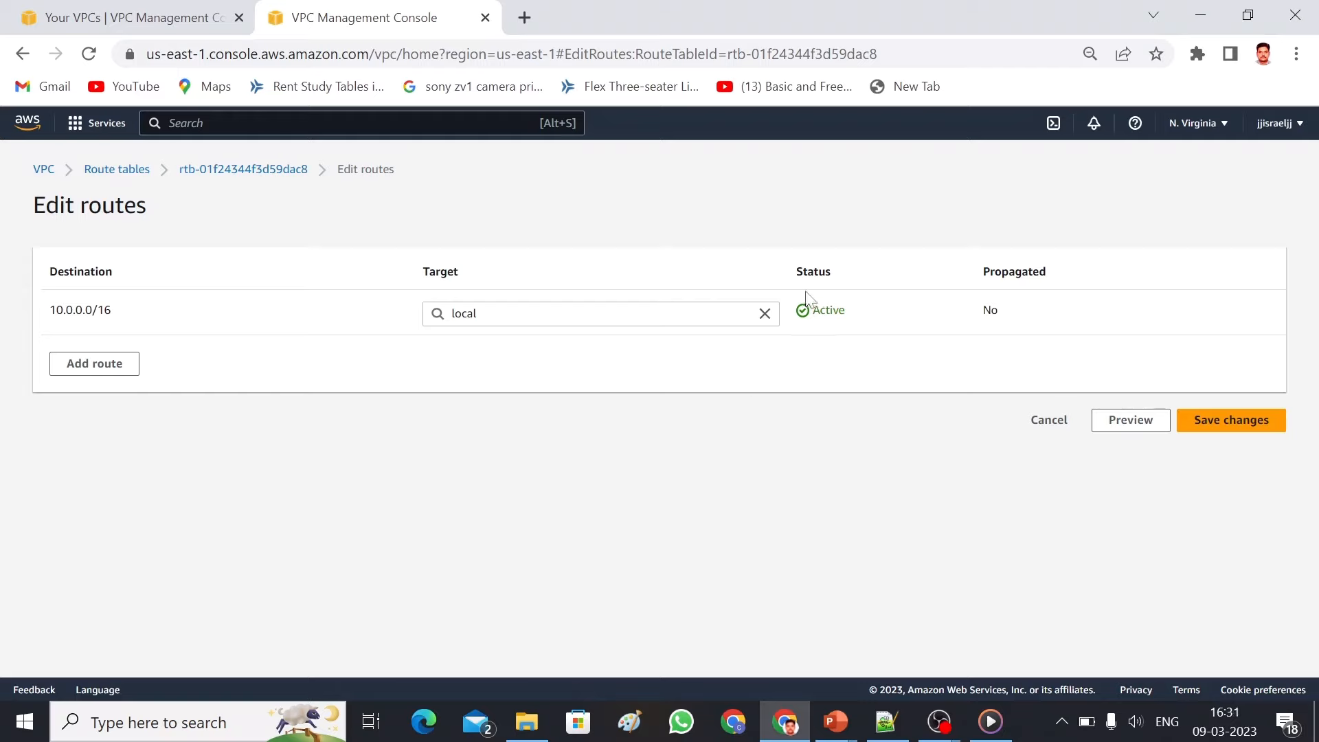
pyautogui.click(103, 371)
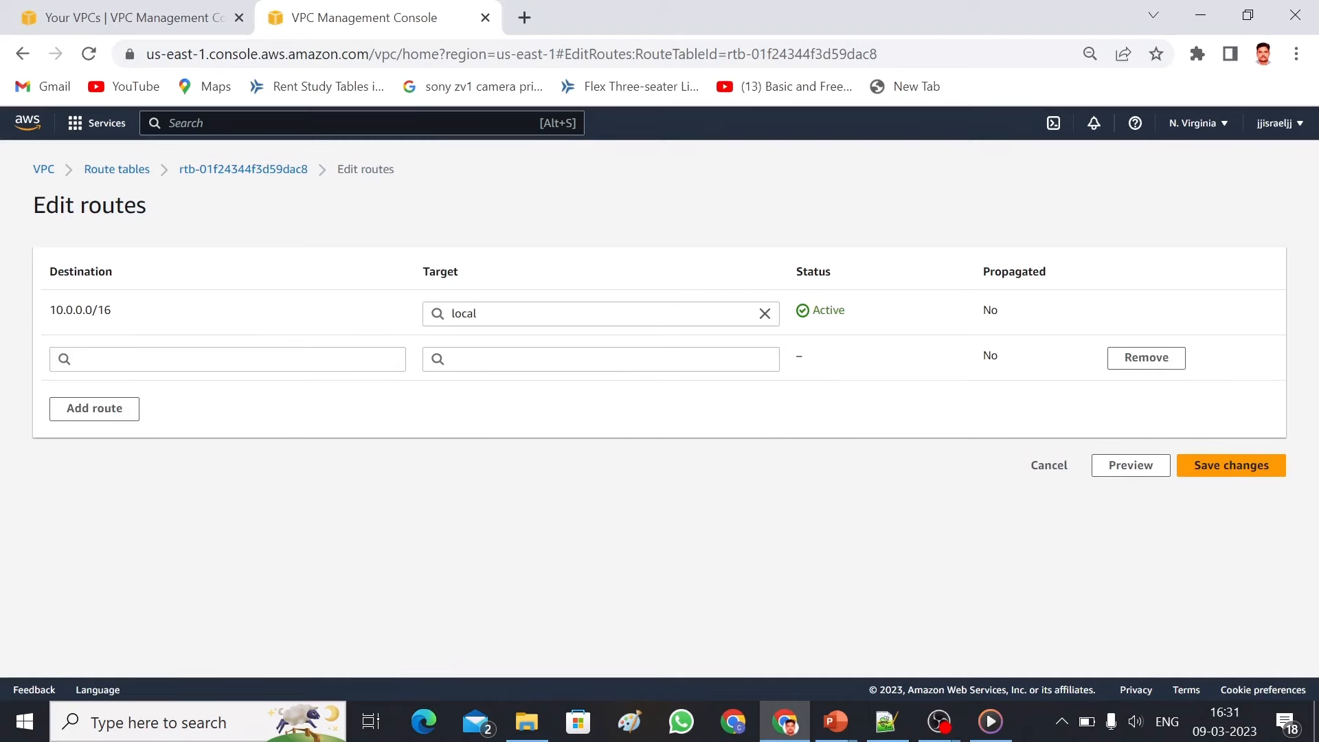
pyautogui.click(103, 363)
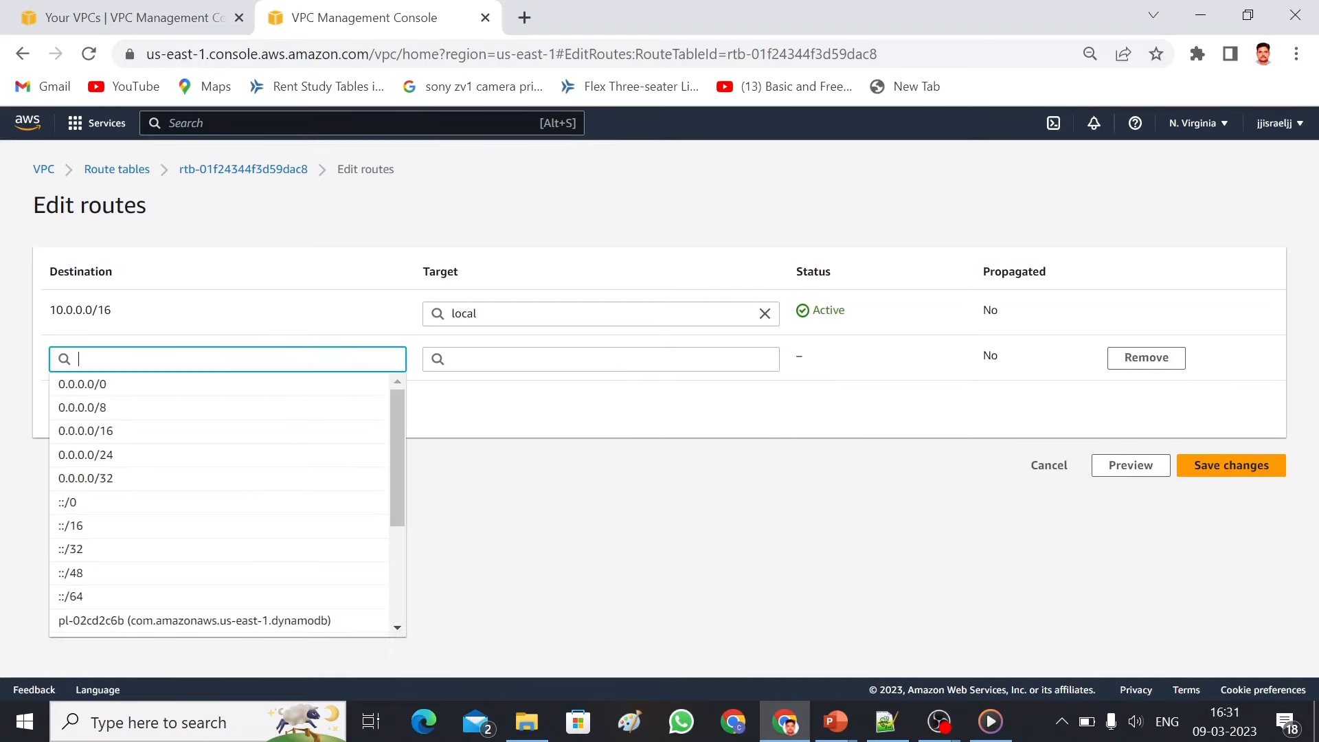
pyautogui.click(117, 388)
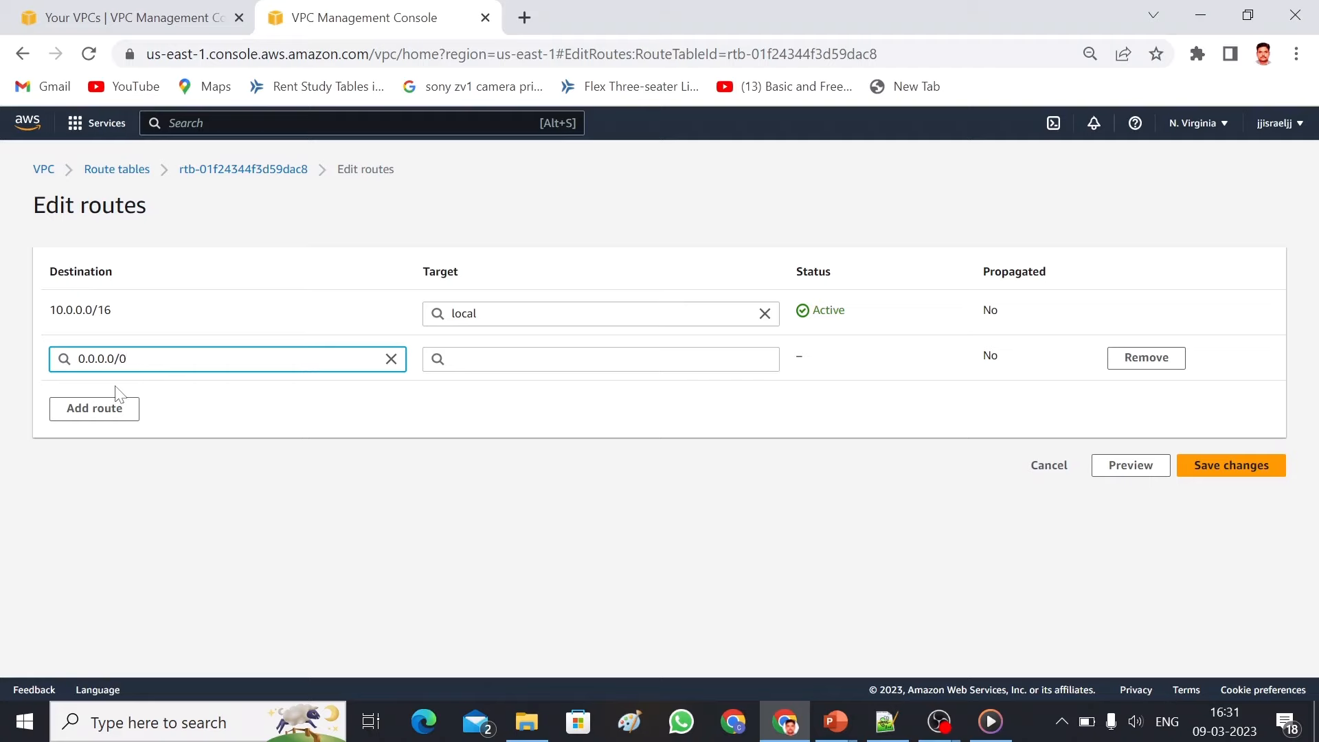
pyautogui.click(474, 358)
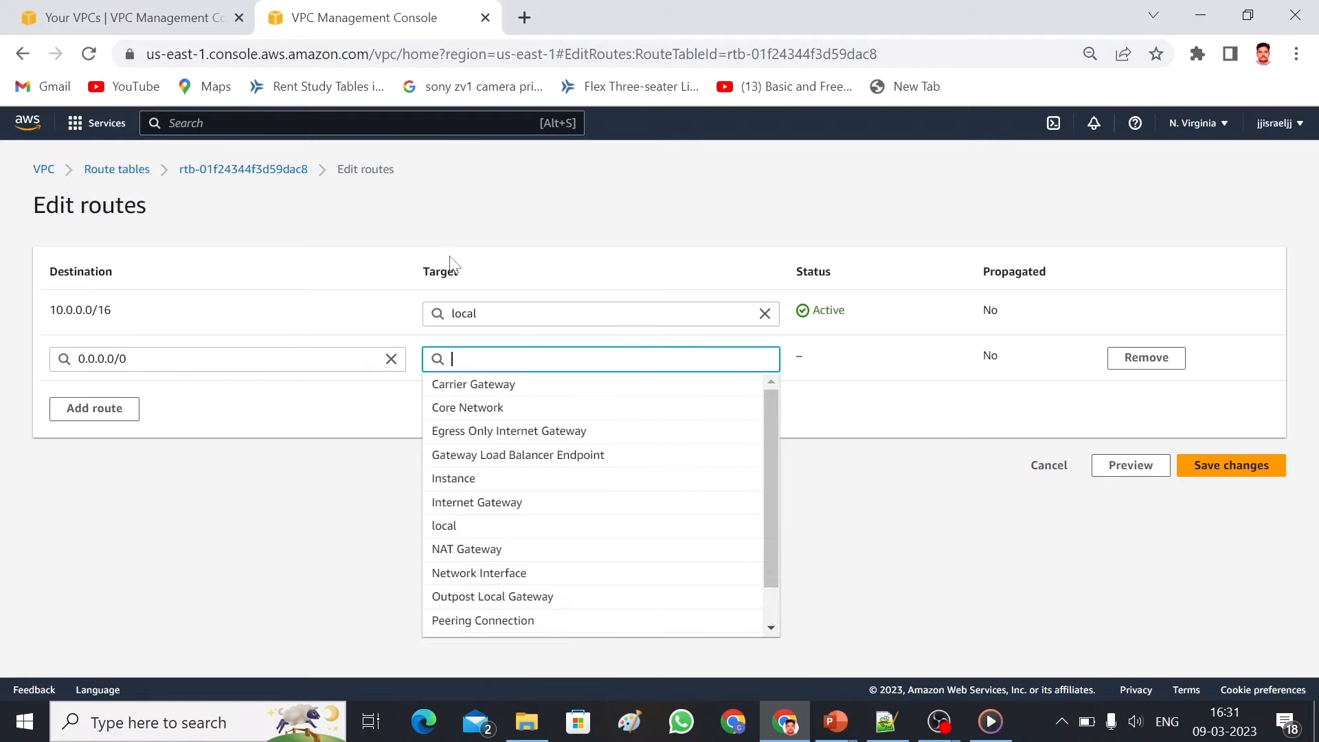
pyautogui.click(516, 507)
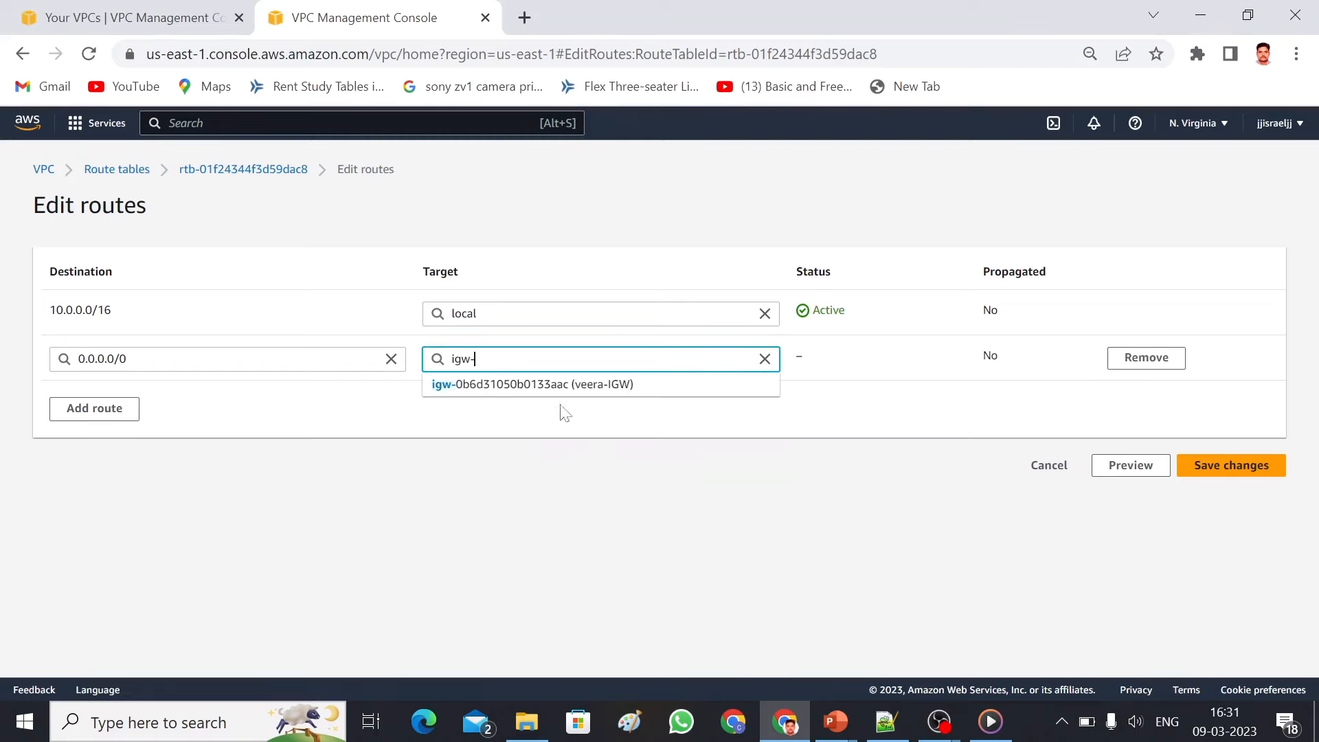
pyautogui.click(518, 386)
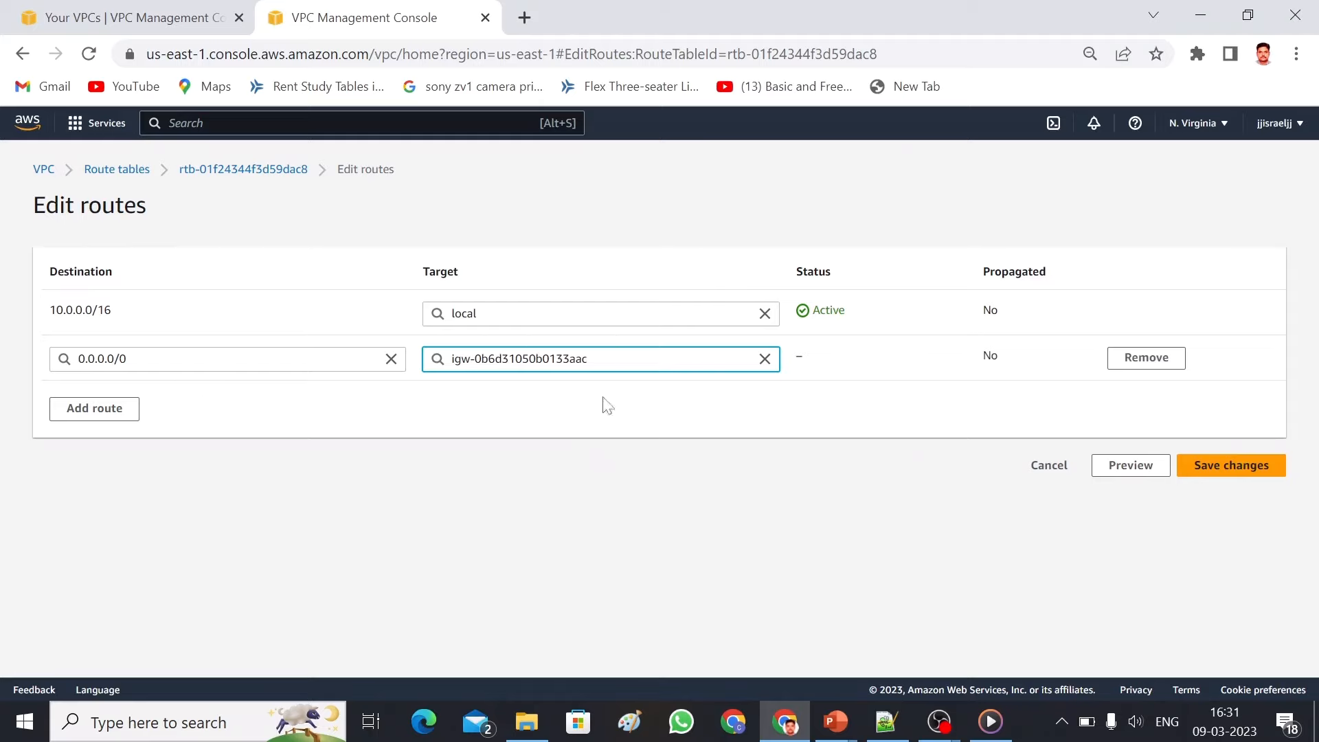
pyautogui.click(1244, 464)
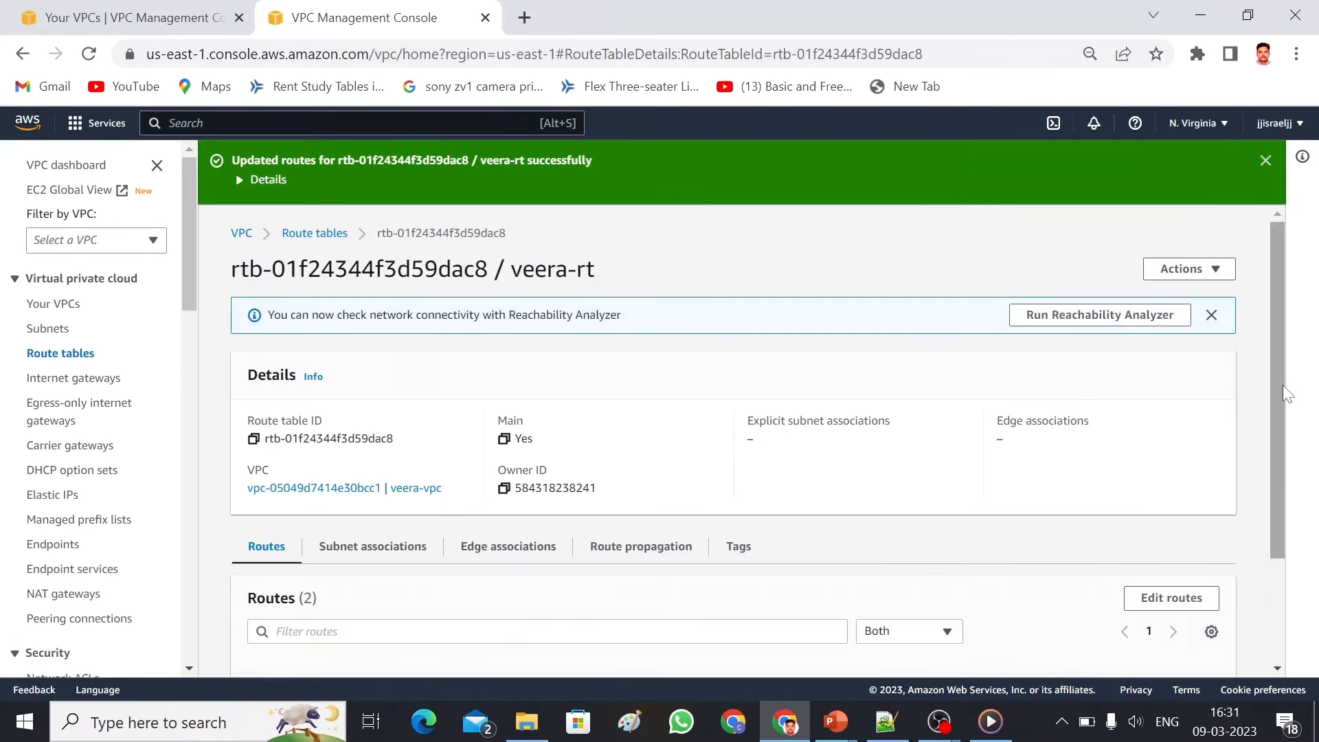
# - Explicitly associate veera-webserver-subnet with the veera-rt route table and save the association
pyautogui.moveTo(1281, 385); pyautogui.dragTo(1281, 488)
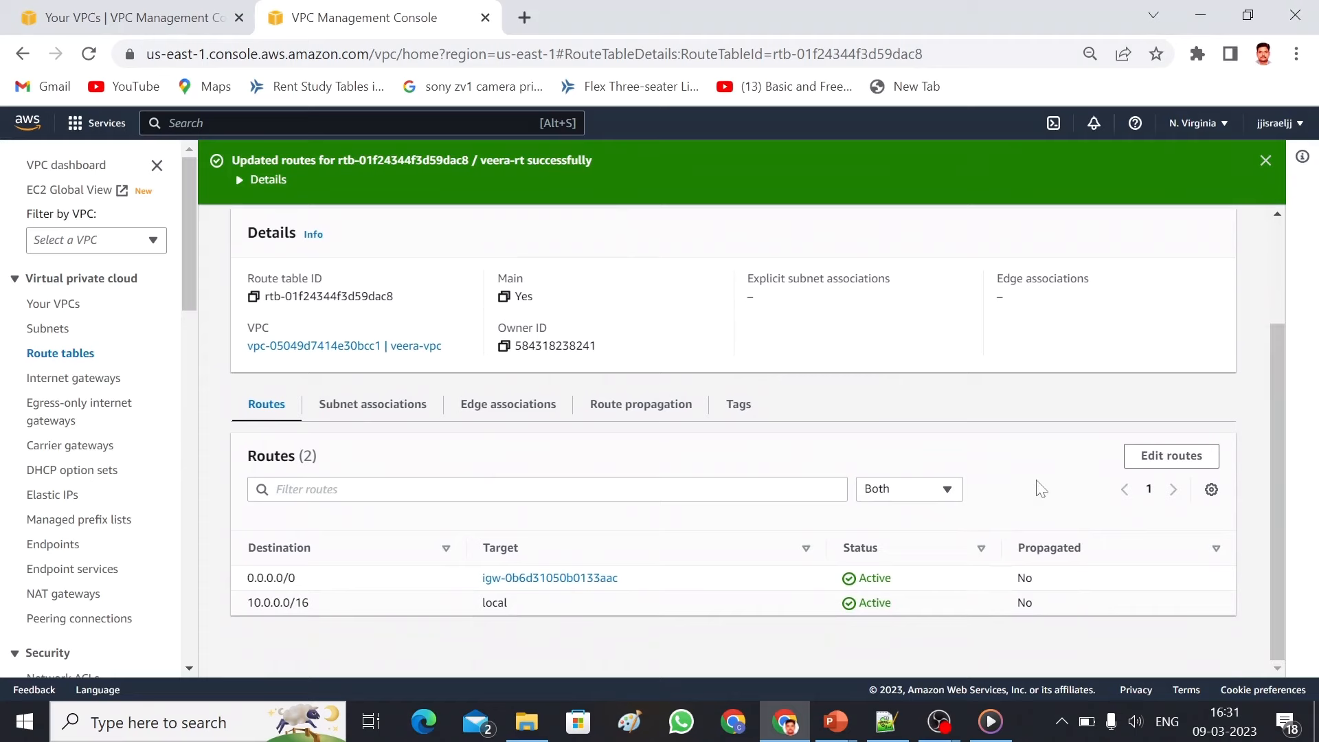
pyautogui.click(355, 411)
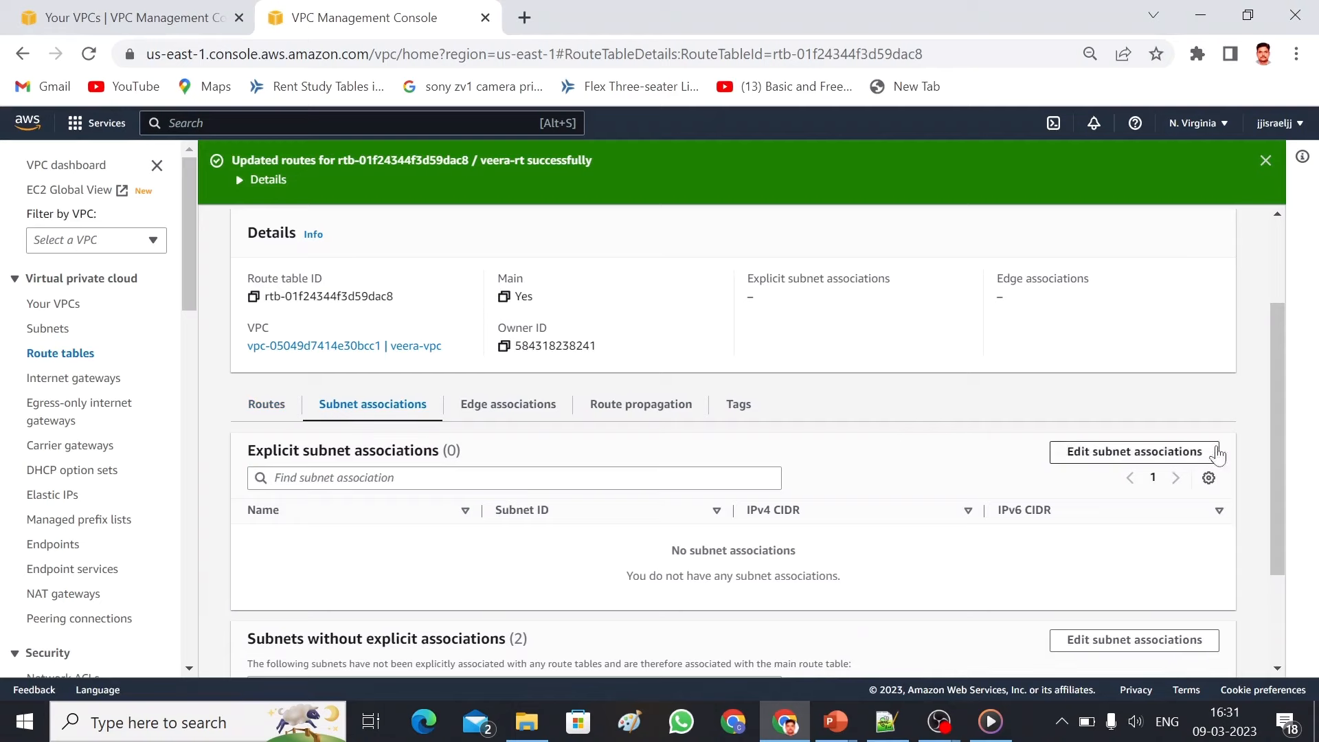
pyautogui.moveTo(1280, 381); pyautogui.dragTo(1290, 421)
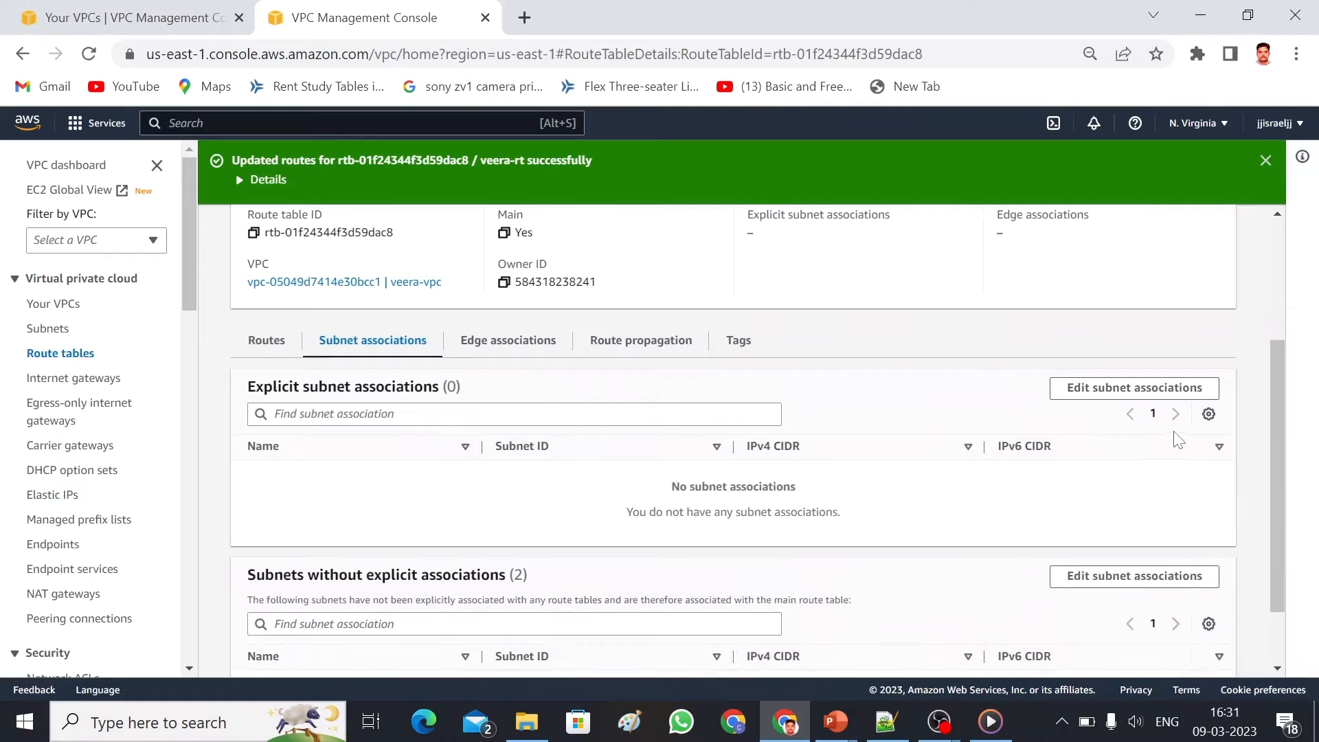
pyautogui.click(1136, 392)
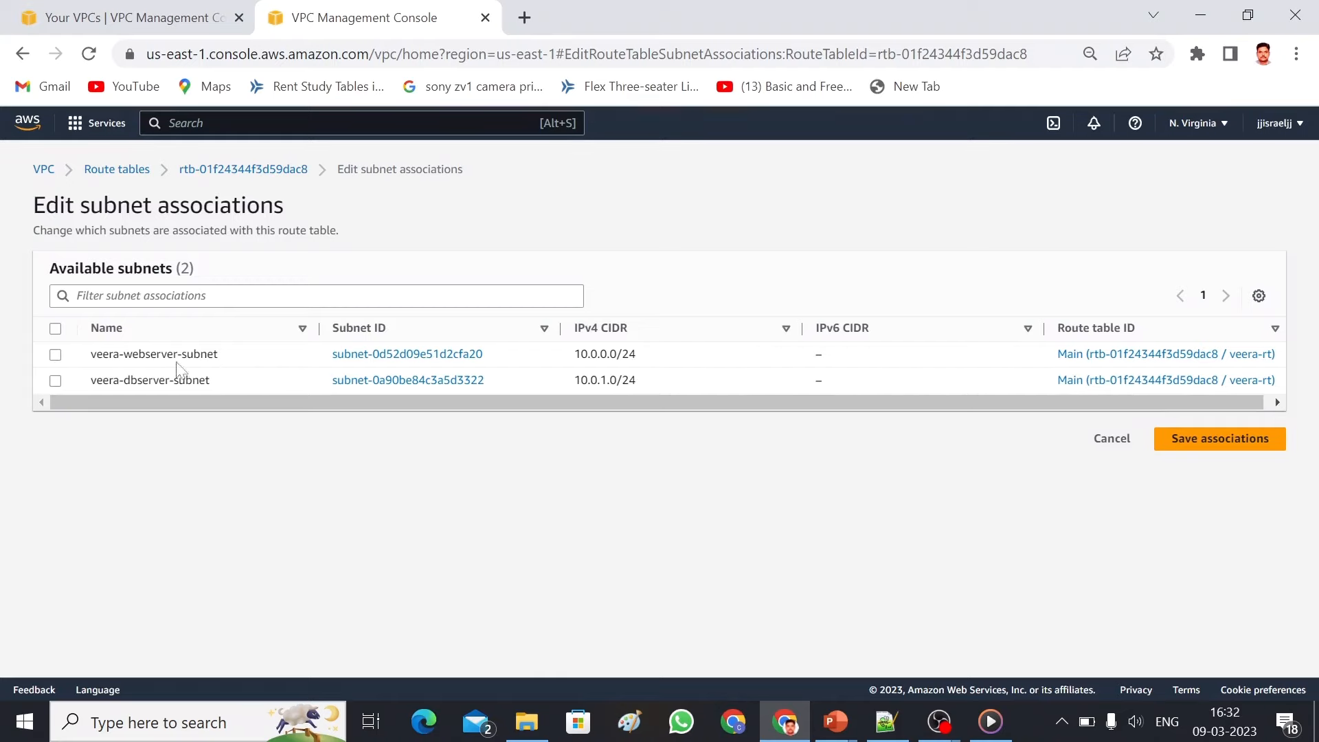
pyautogui.click(58, 357)
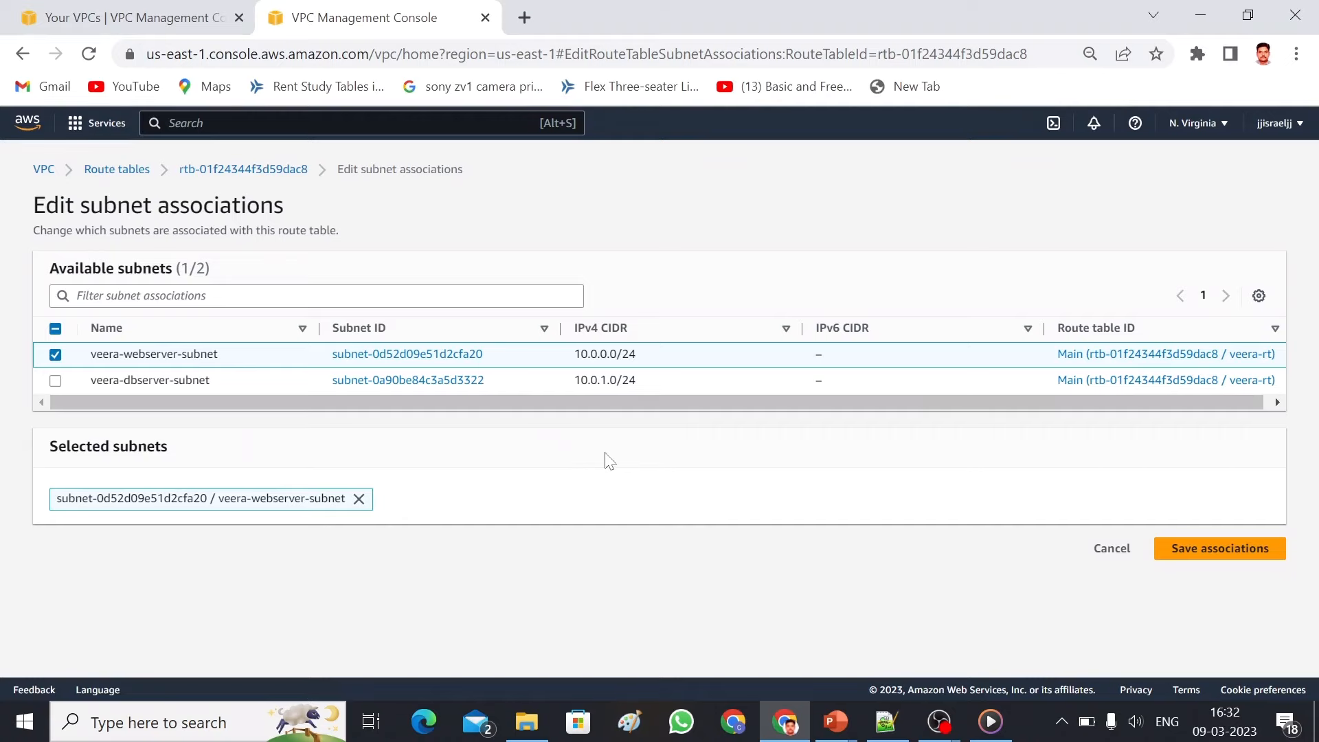
pyautogui.click(1234, 562)
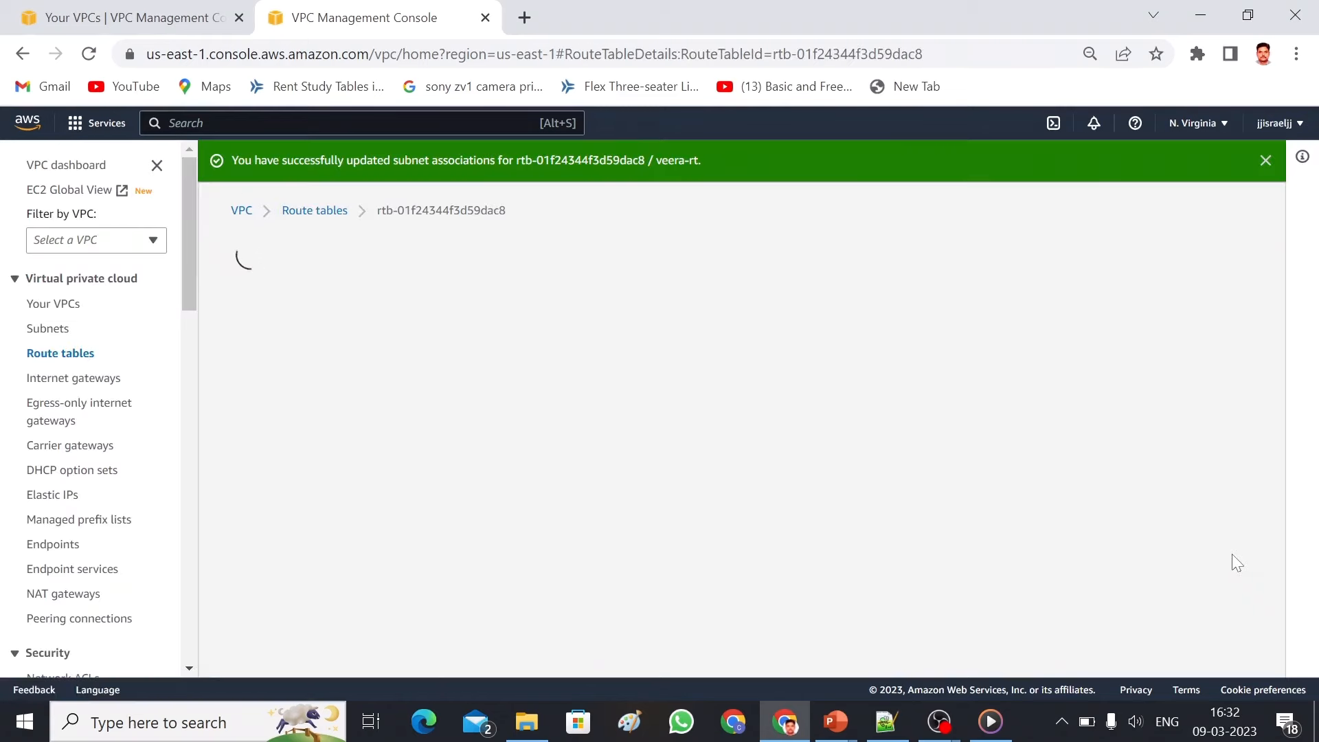